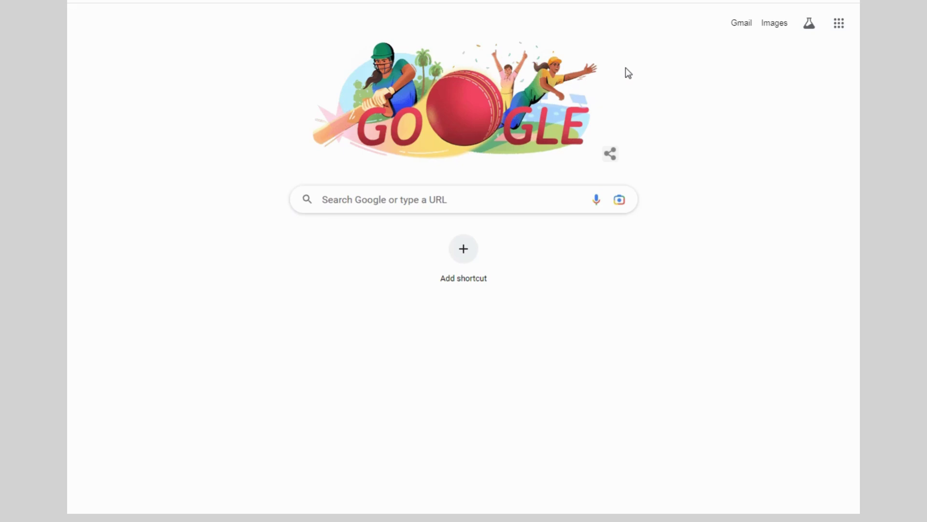
Search Google for 'xampp download' and open the Apache Friends XAMPP download page
click(431, 198)
text(xampp)
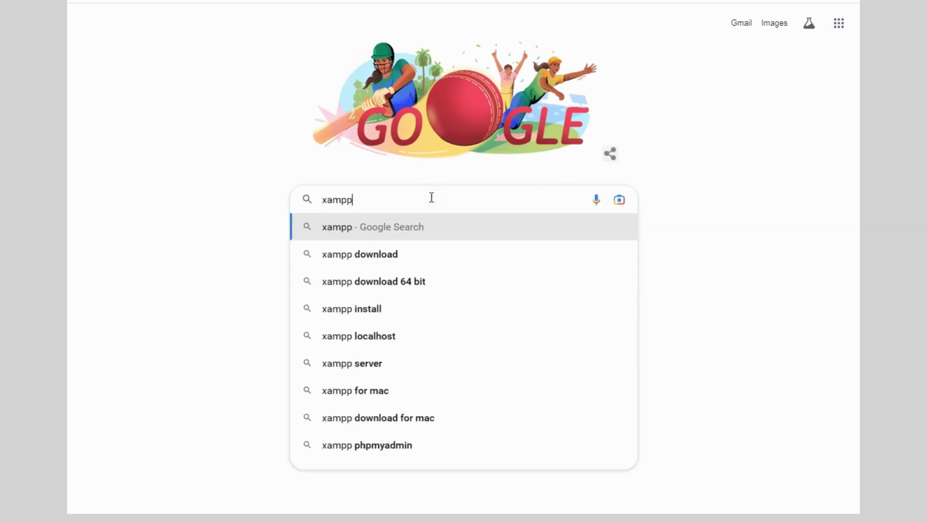
key(Down)
key(Return)
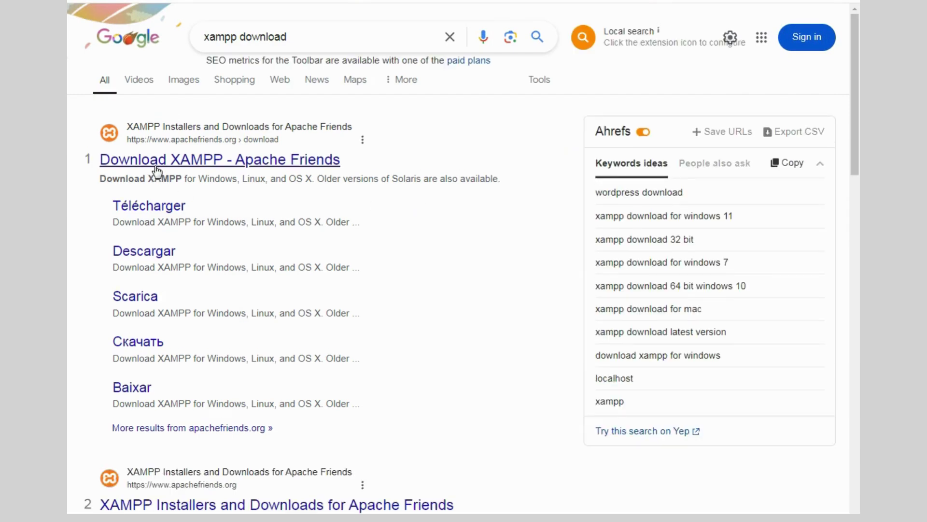
click(155, 165)
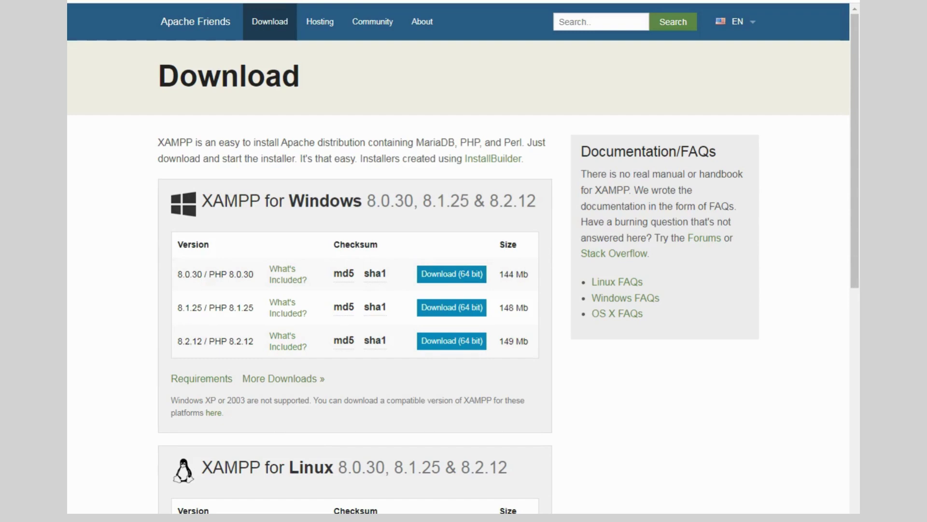
Launch XAMPP Control Panel from the Start search and start Apache and MySQL
key(super)
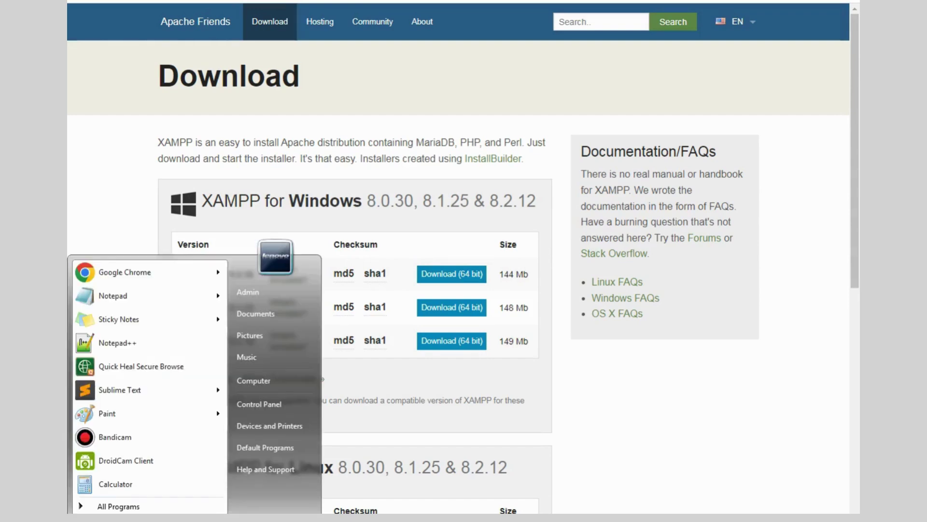
text(xampp)
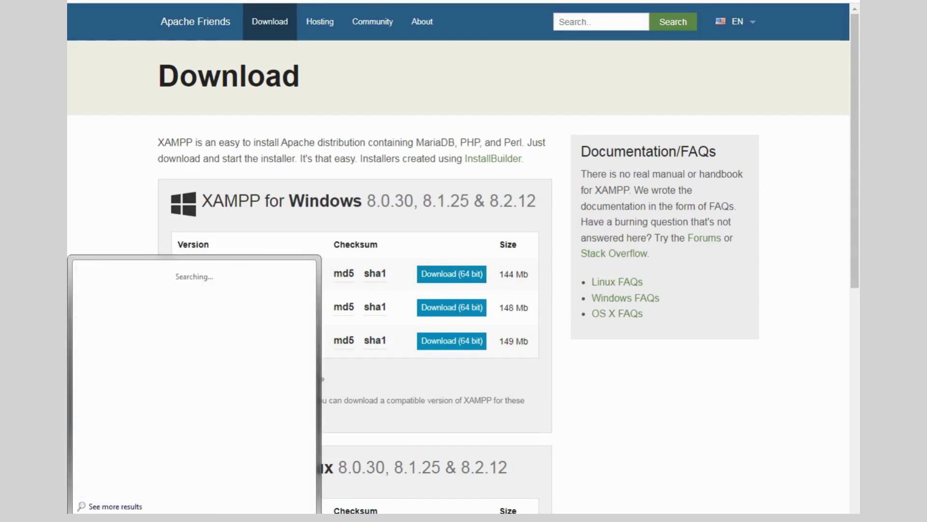
key(Escape)
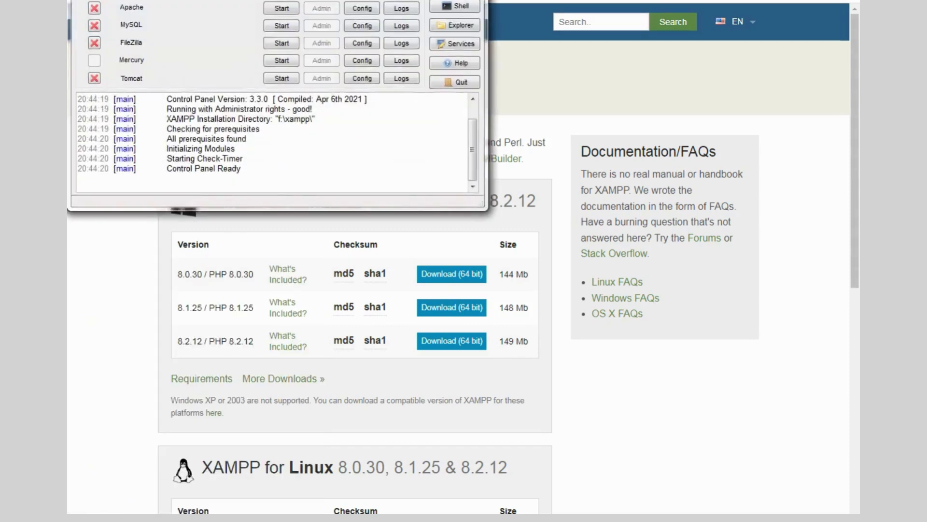
key(super)
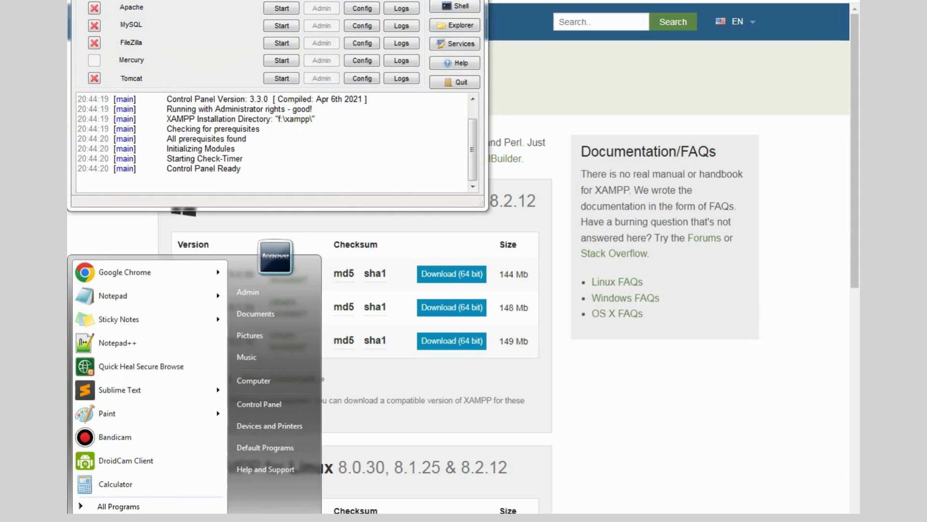
text(xampp)
key(Return)
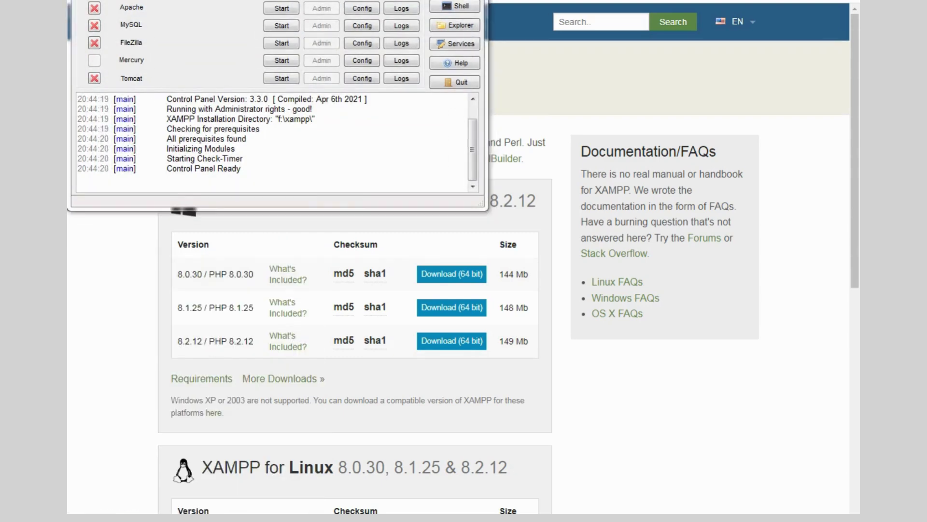
click(284, 8)
click(283, 27)
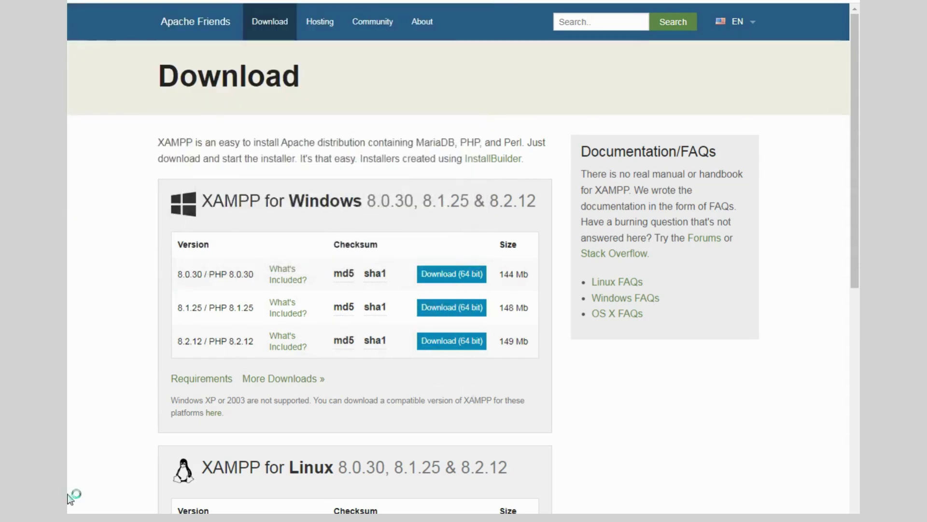
Relaunch XAMPP Control Panel from the taskbar search
click(73, 507)
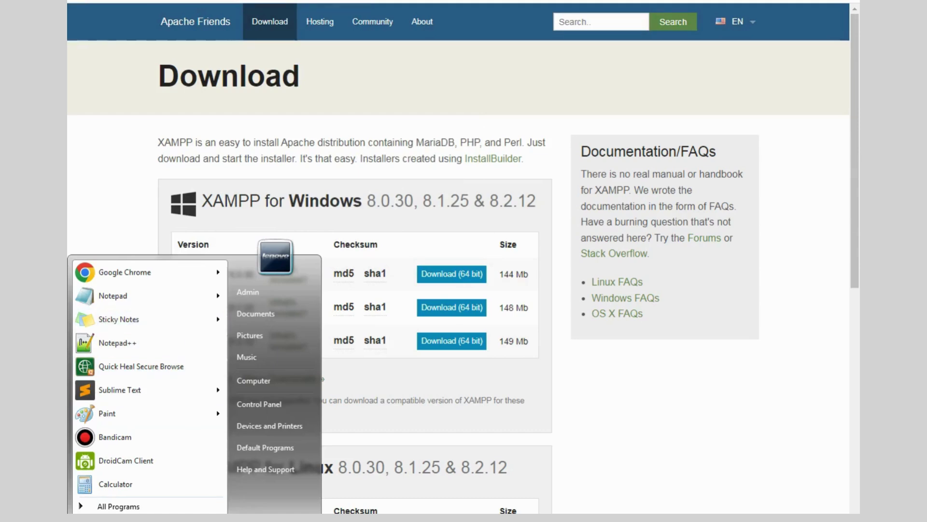
text(xampp)
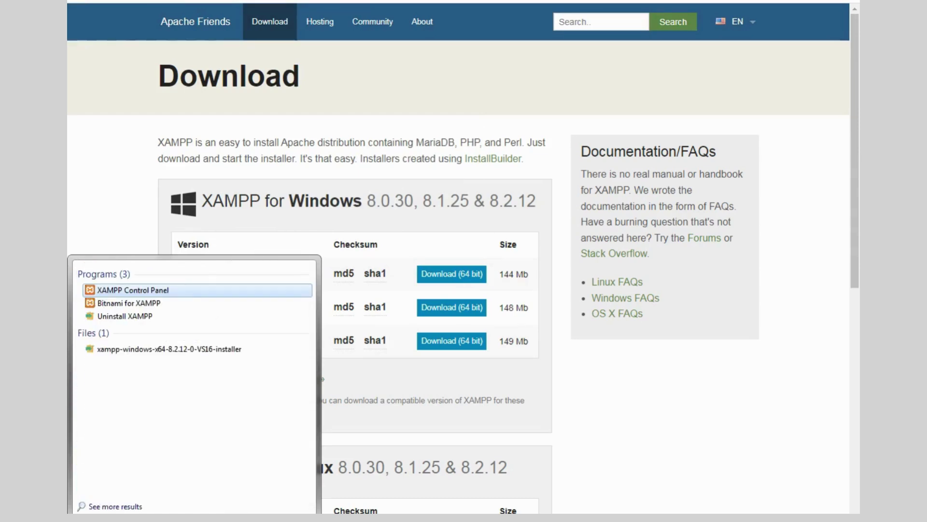
key(Return)
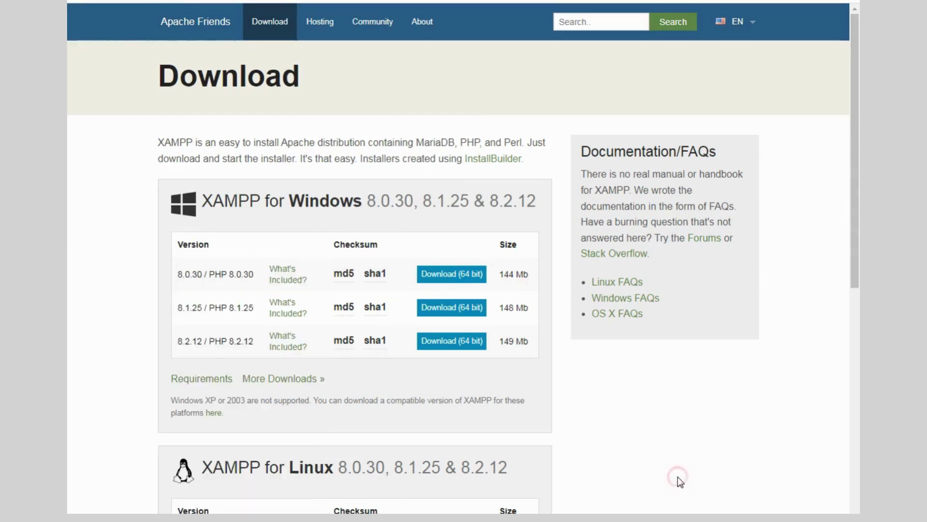
In Windows Explorer, browse from Computer through New Volume (F:) into F:\xampp\htdocs
key(super+e)
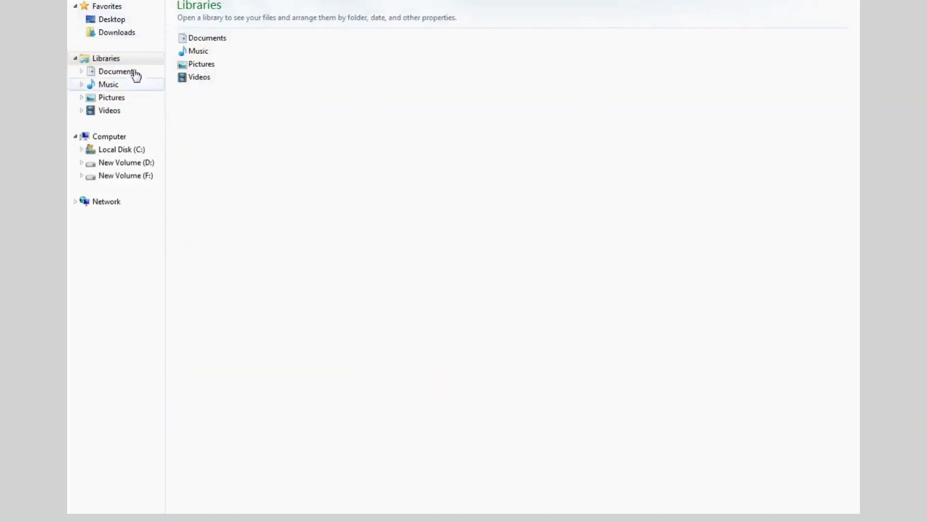
click(133, 176)
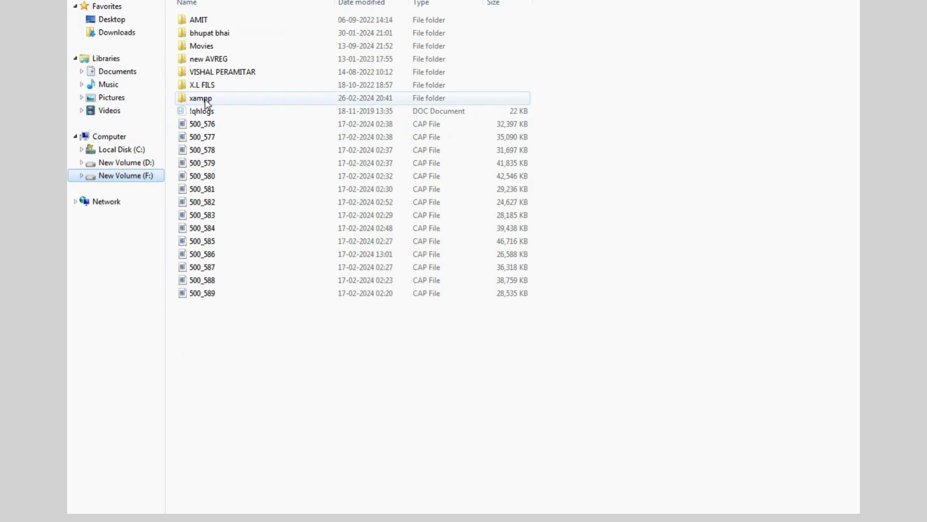
click(110, 20)
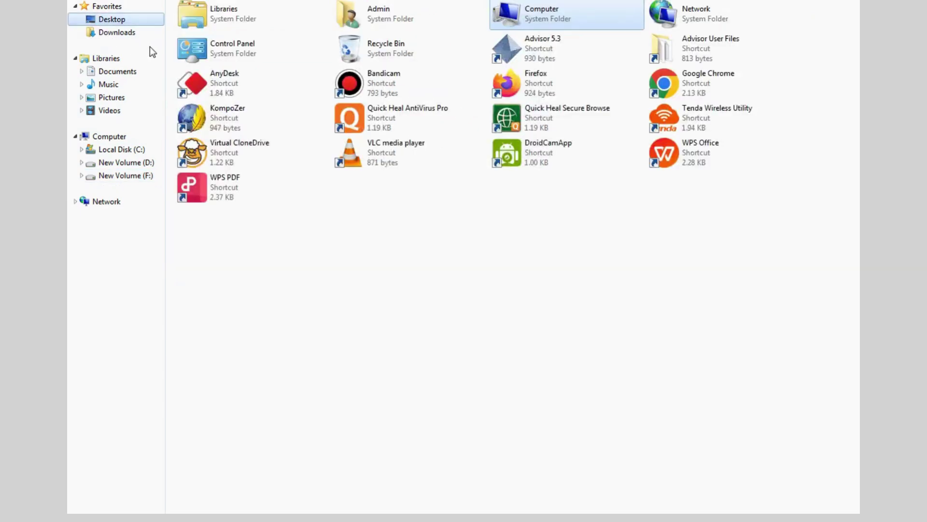
click(118, 138)
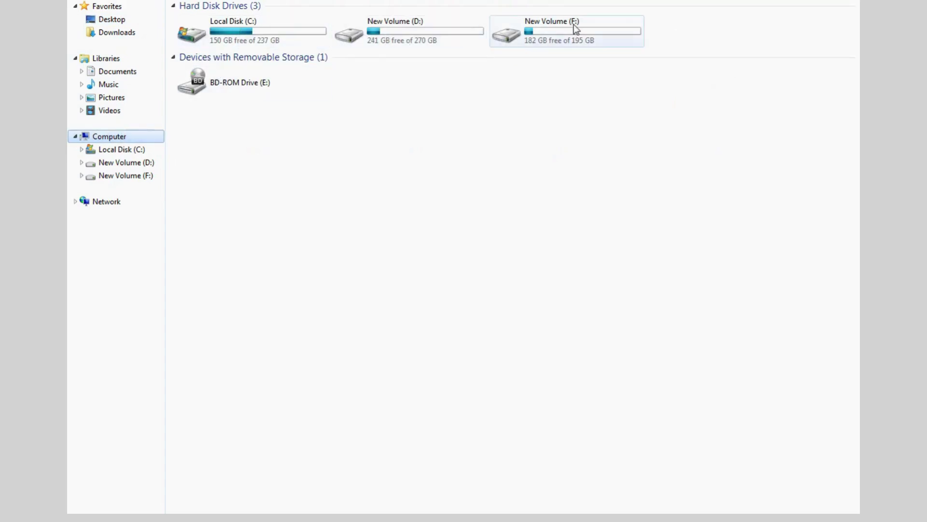
double_click(537, 35)
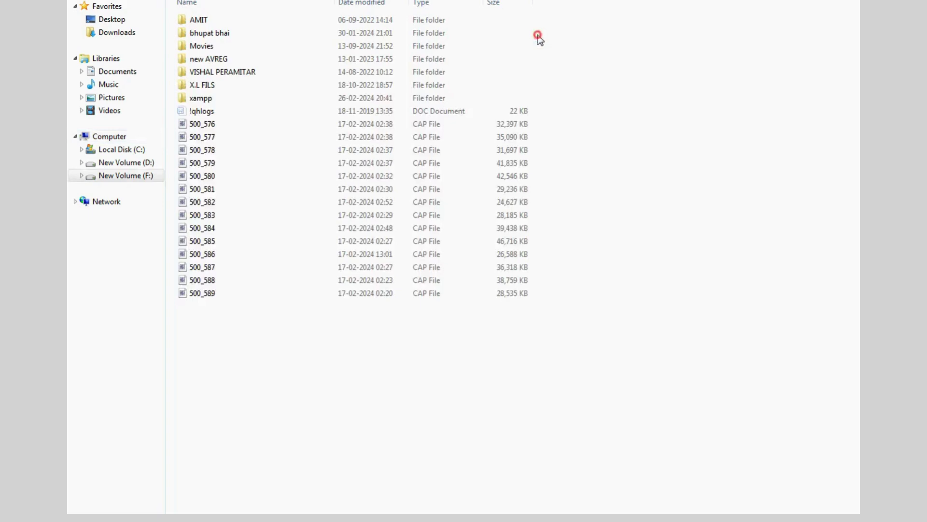
double_click(252, 99)
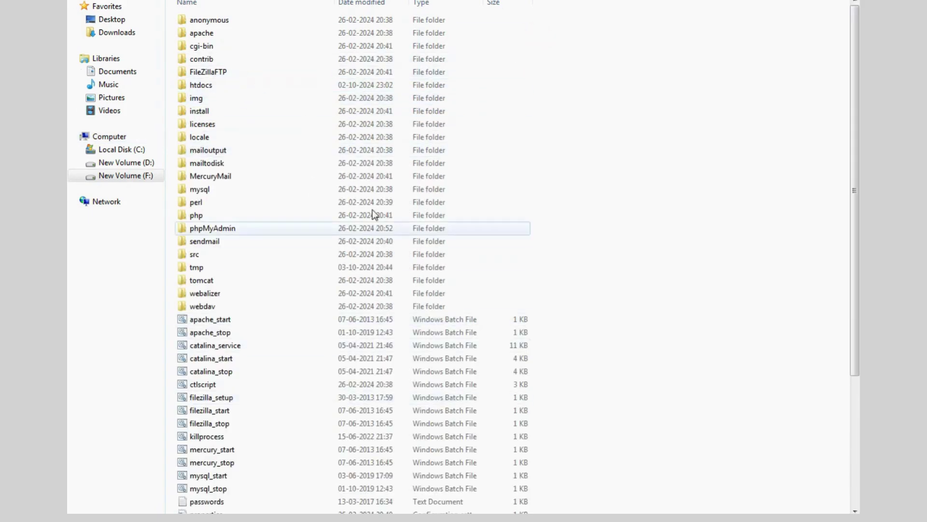
double_click(211, 85)
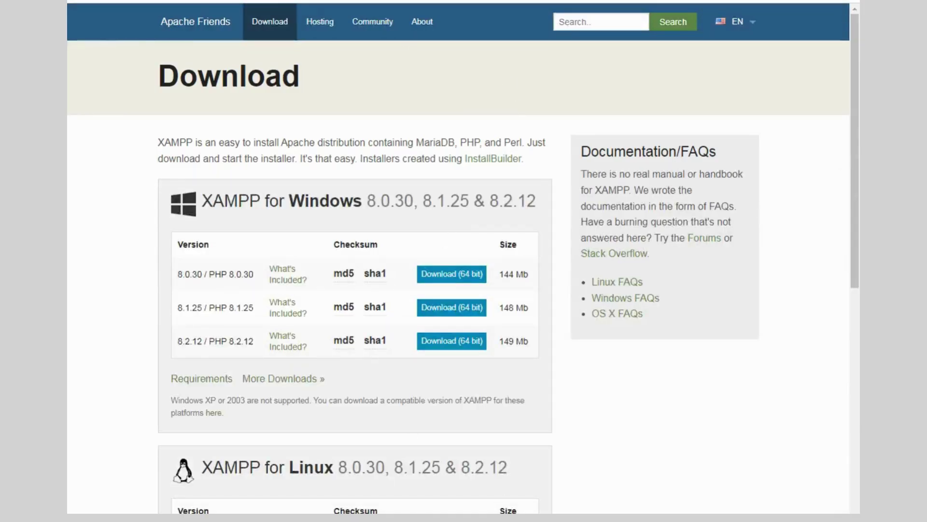
Search 'wordpress download' in a new tab and download WordPress 6.6.2 from WordPress.org
key(ctrl+t)
text(wordpr)
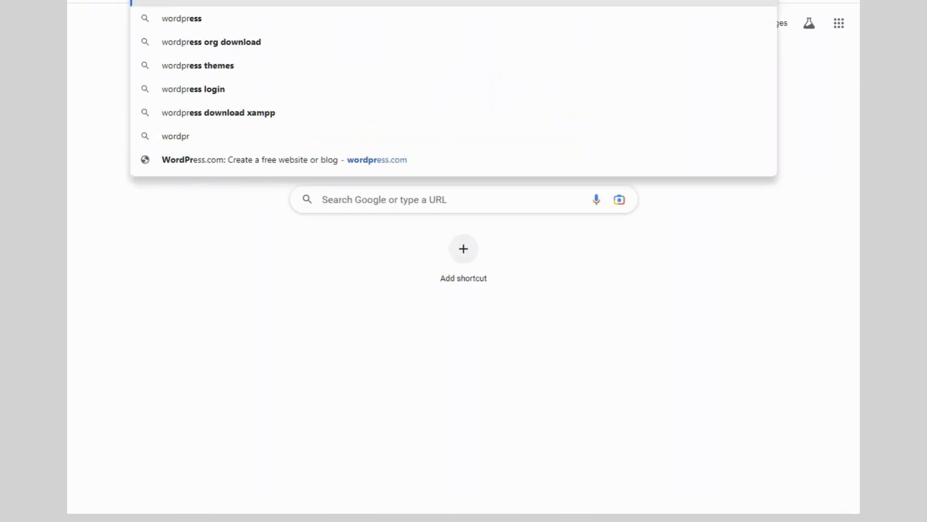
text(ess download)
key(Return)
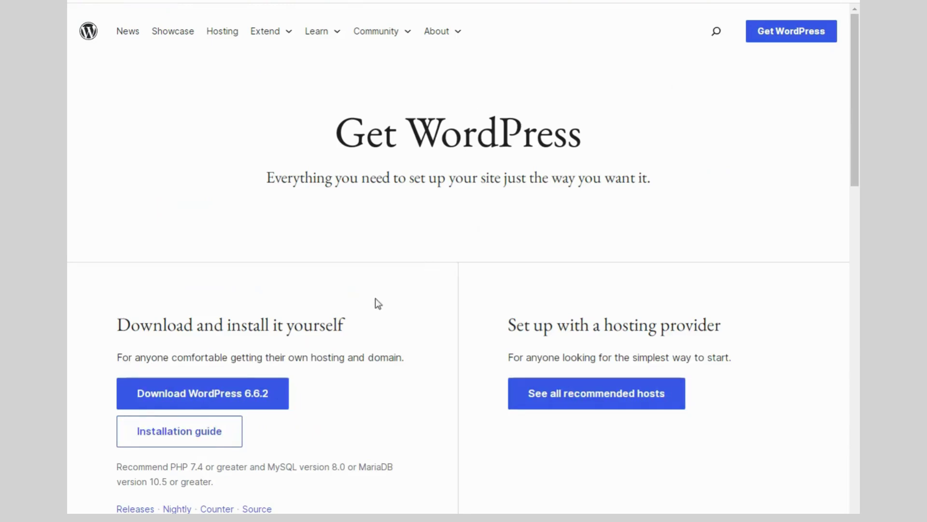
click(219, 398)
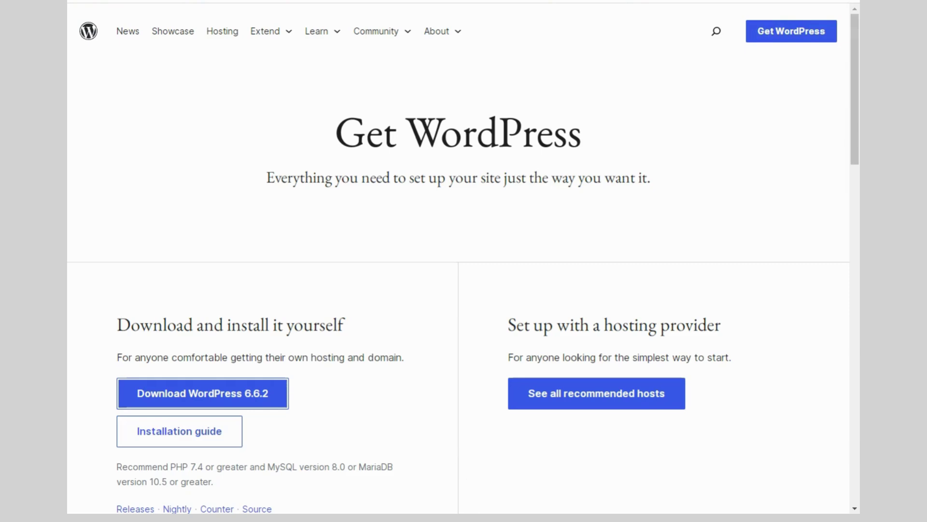
Move the downloaded wordpress folder into F:\xampp\htdocs and rename it hitzwebstudios
right_click(189, 512)
click(233, 492)
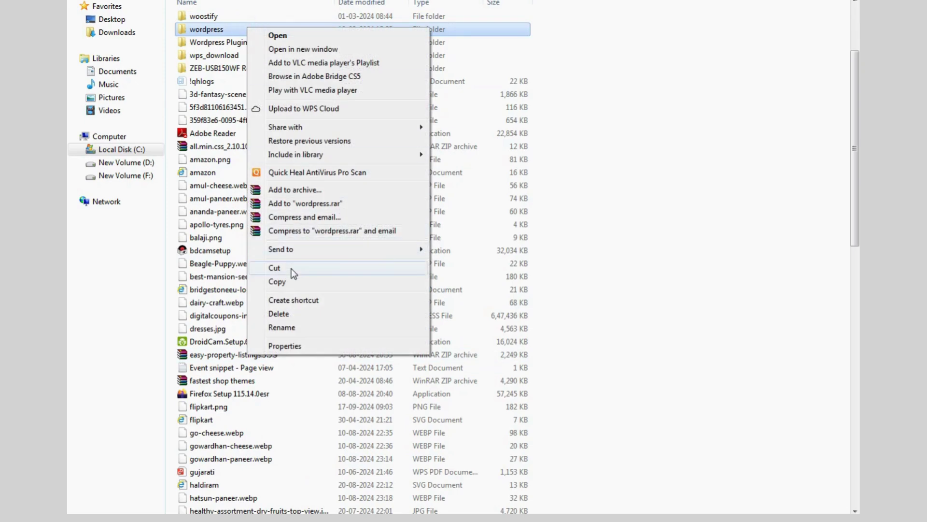
click(291, 267)
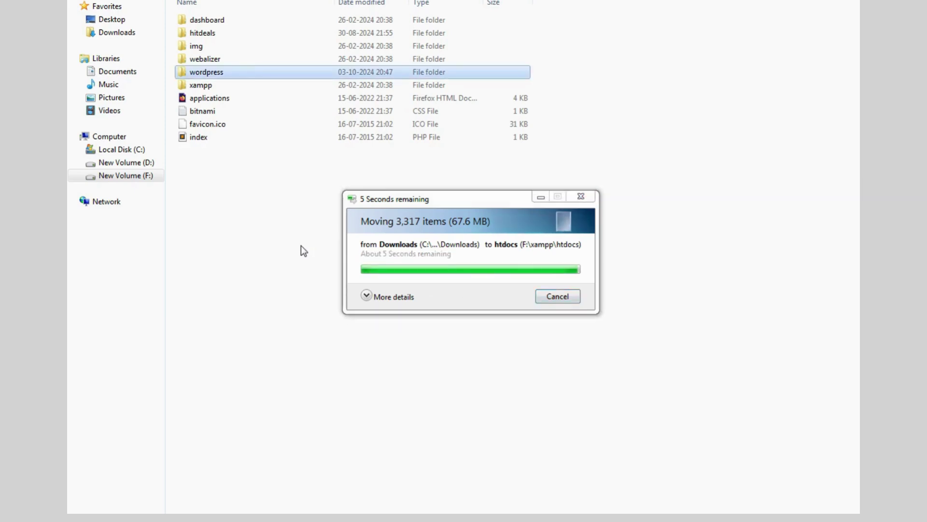
click(206, 74)
text(h)
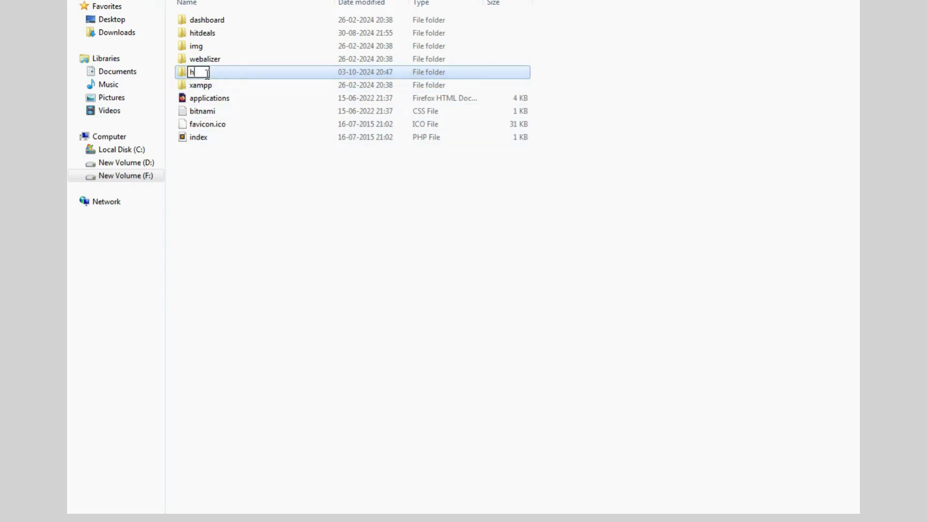
text(itzwebstudios)
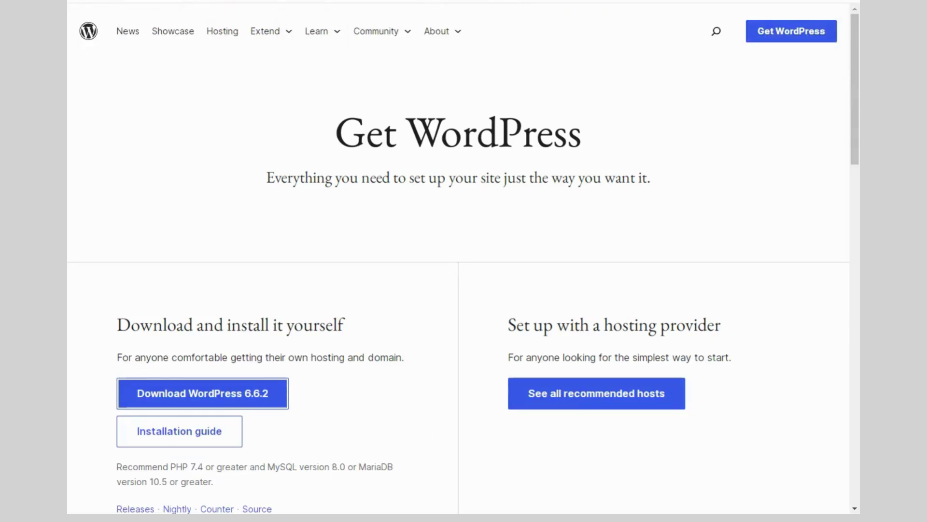
At localhost/phpmyadmin, create an empty database named hitzwebstudios from the Databases tab
key(ctrl+t)
text(htt)
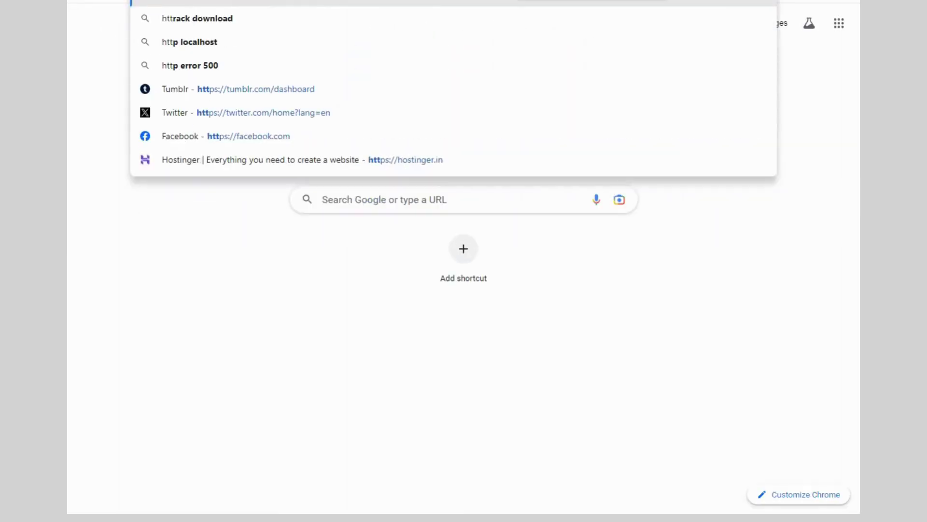
text(p://)
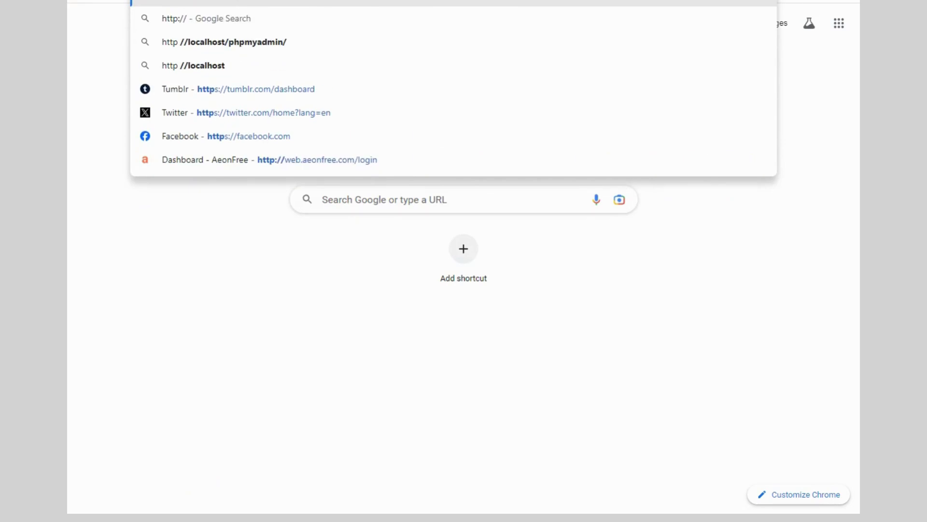
text(localhost)
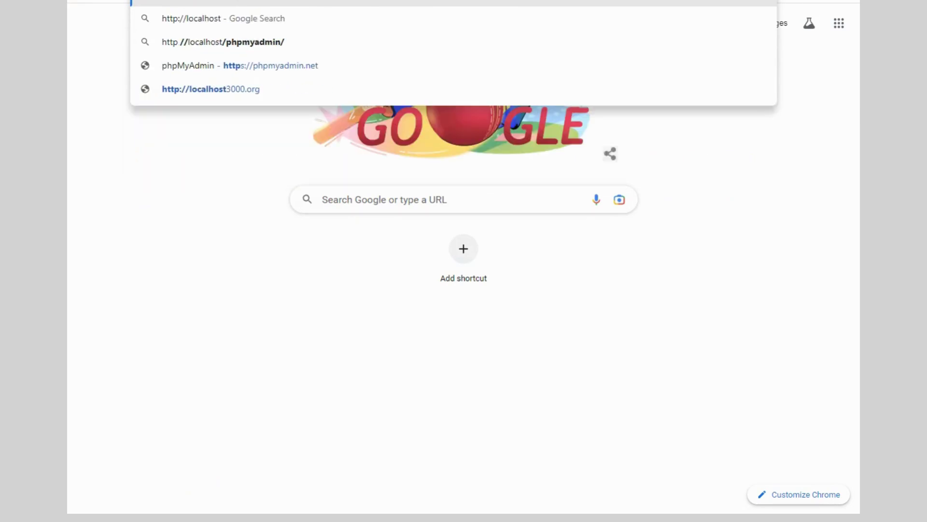
text(/phpmyad)
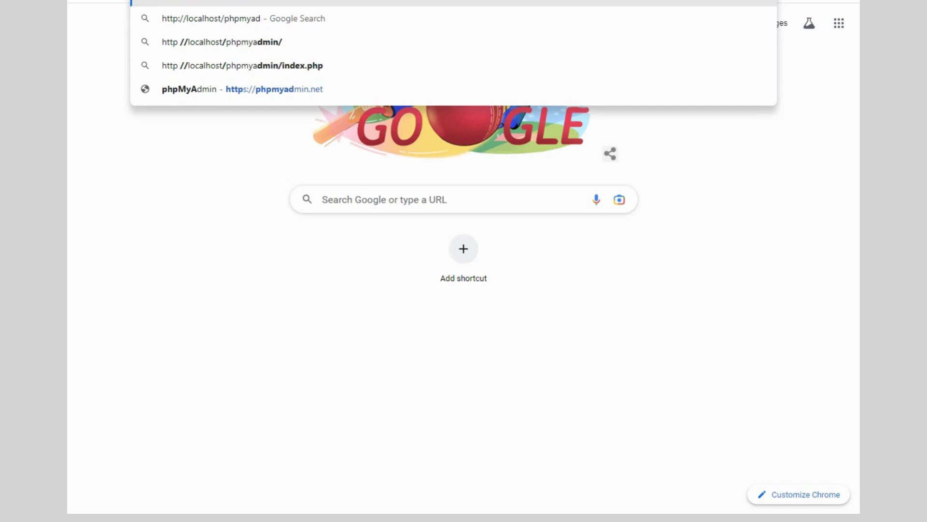
text(min)
key(Return)
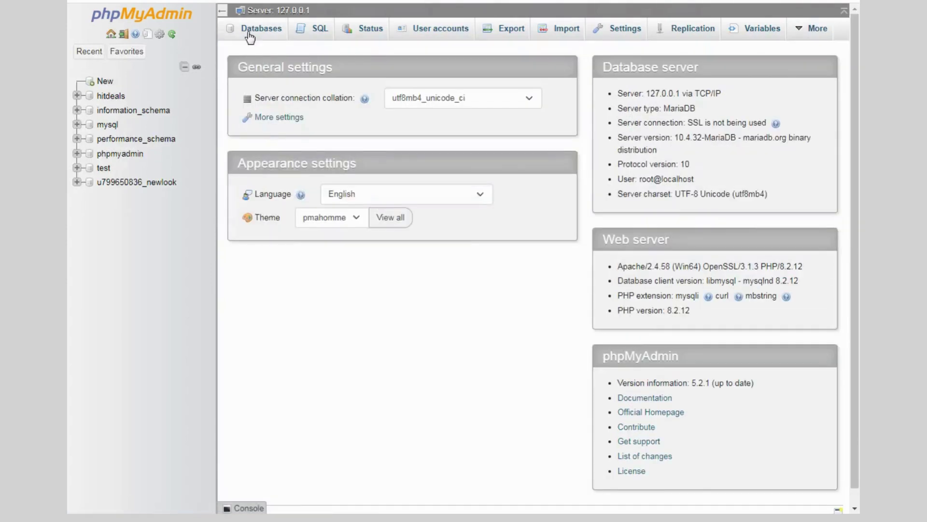
click(249, 31)
click(279, 135)
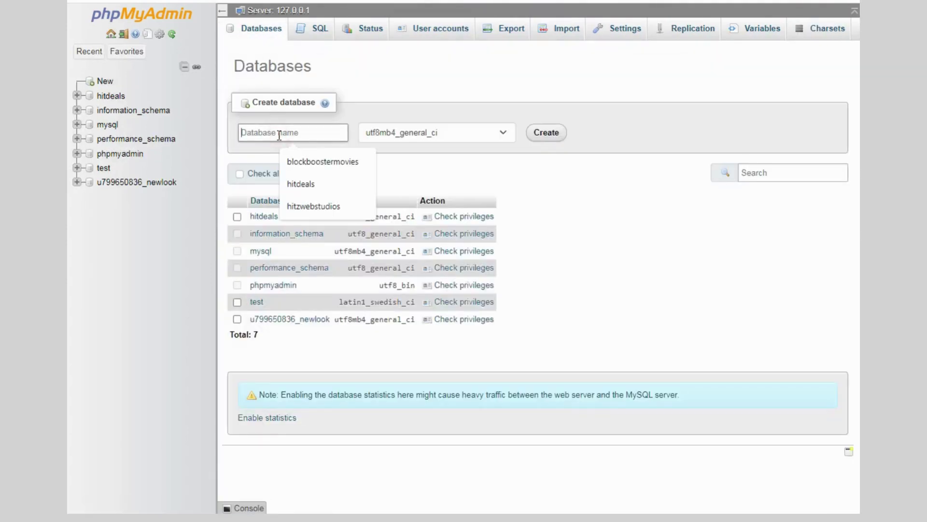
key(Down)
key(Down)
key(Down)
key(Return)
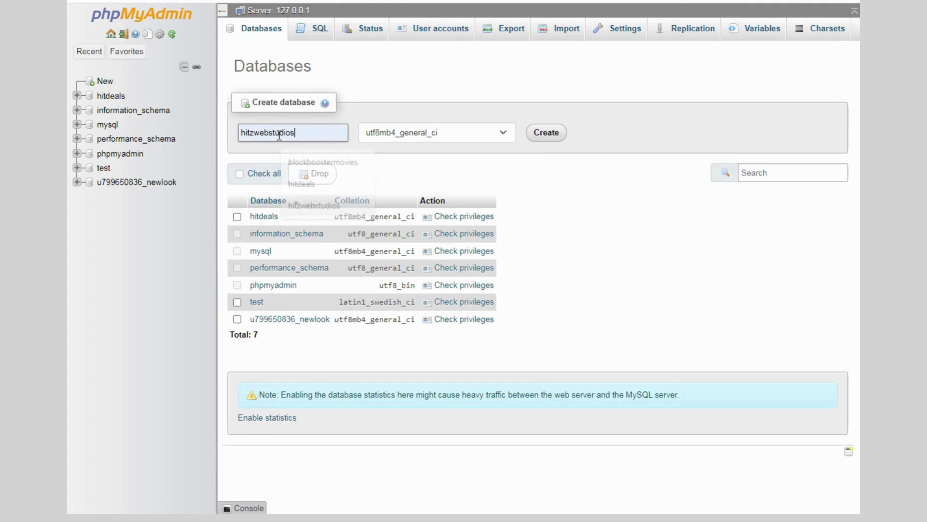
click(542, 128)
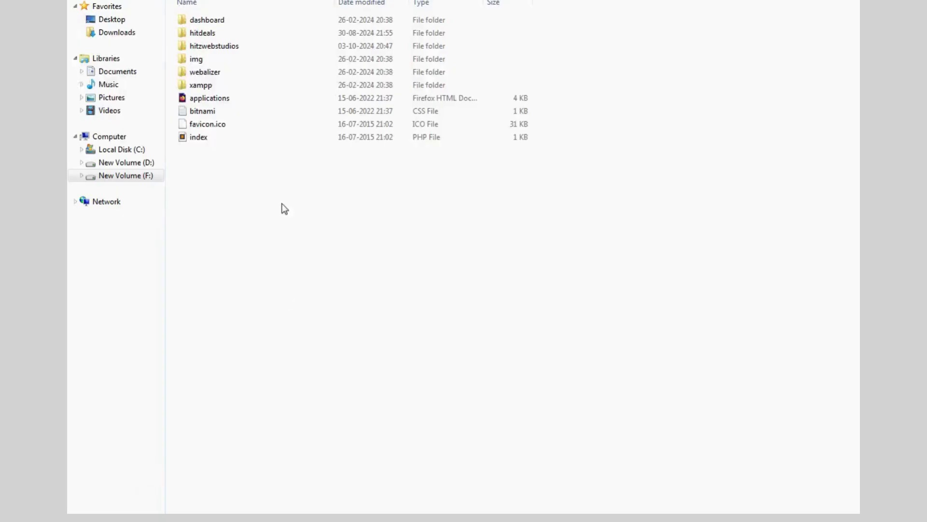
Open wp-config-sample from the hitzwebstudios folder in Sublime Text, dismissing the update notice
double_click(229, 46)
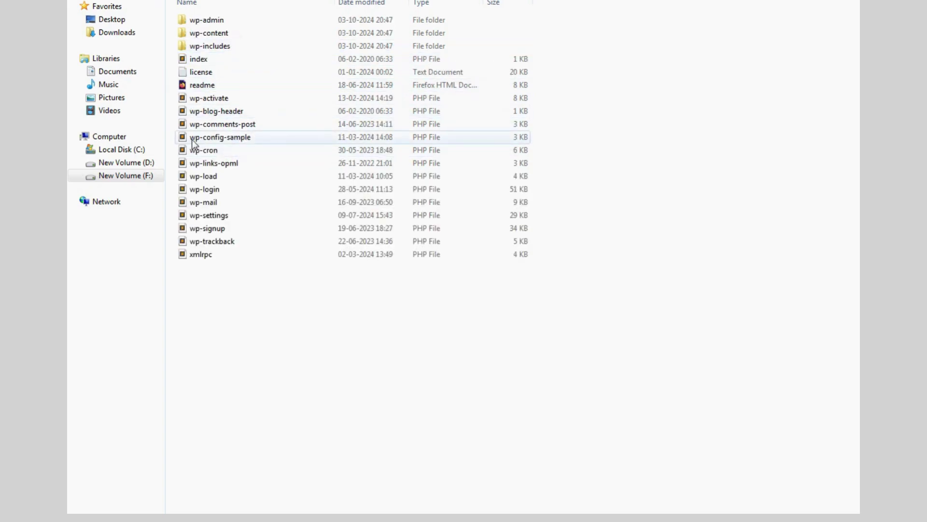
click(251, 140)
double_click(255, 140)
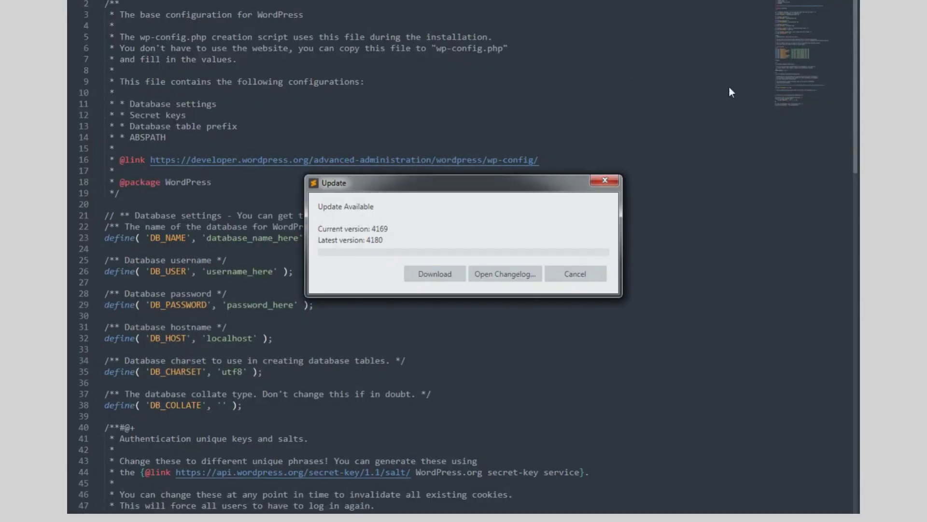
click(605, 180)
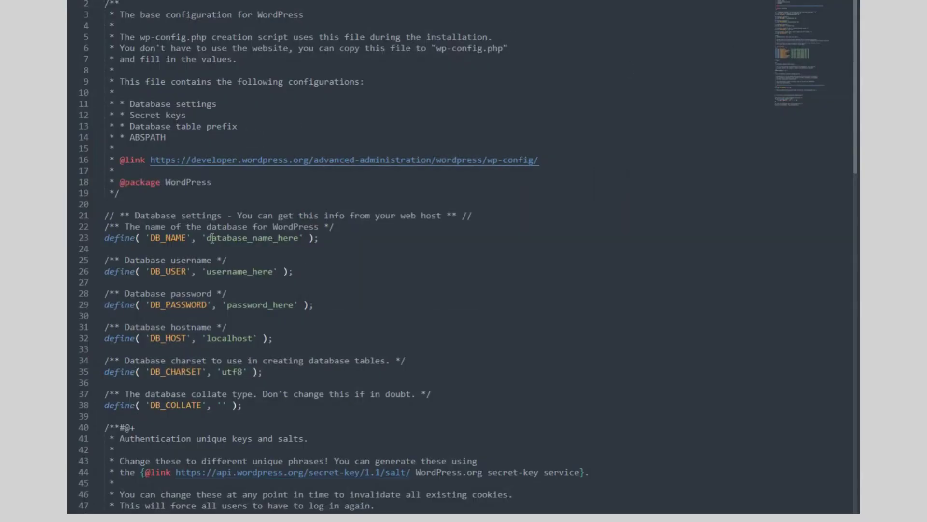
Set DB_NAME to hitzwebstudios and DB_USER to root, and empty DB_PASSWORD
drag(207, 237, 295, 238)
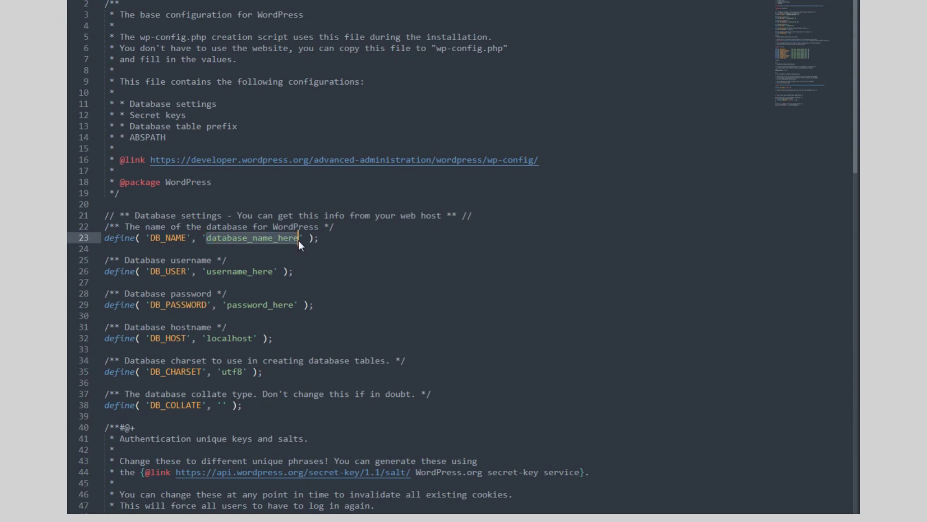
text(hitz)
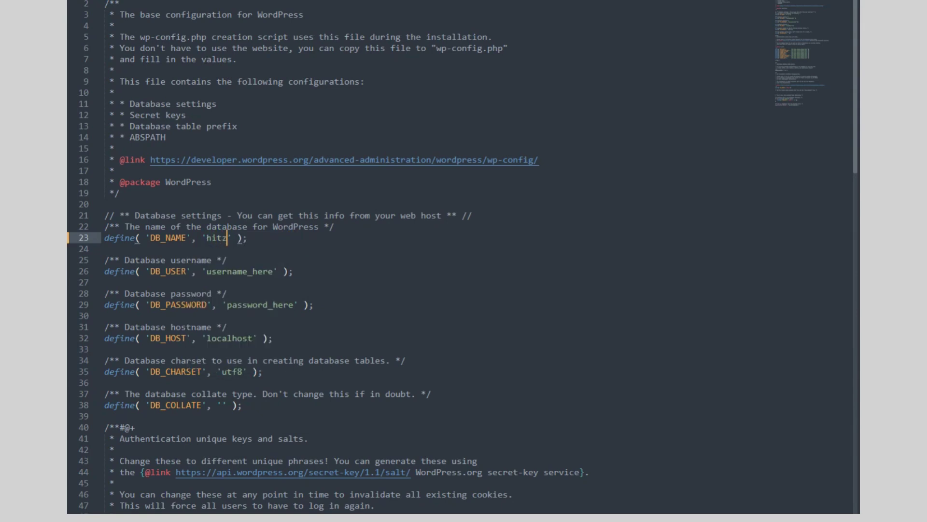
text(webstudios)
click(259, 269)
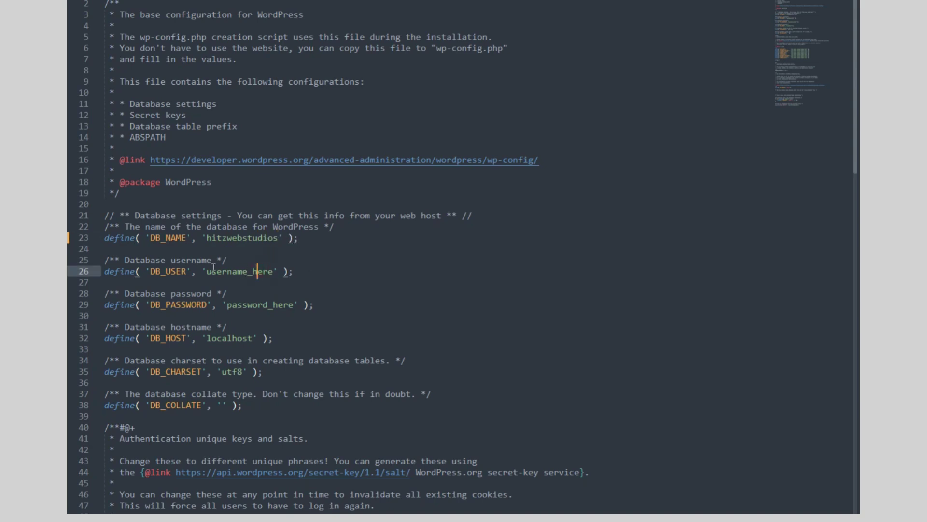
drag(207, 270, 265, 273)
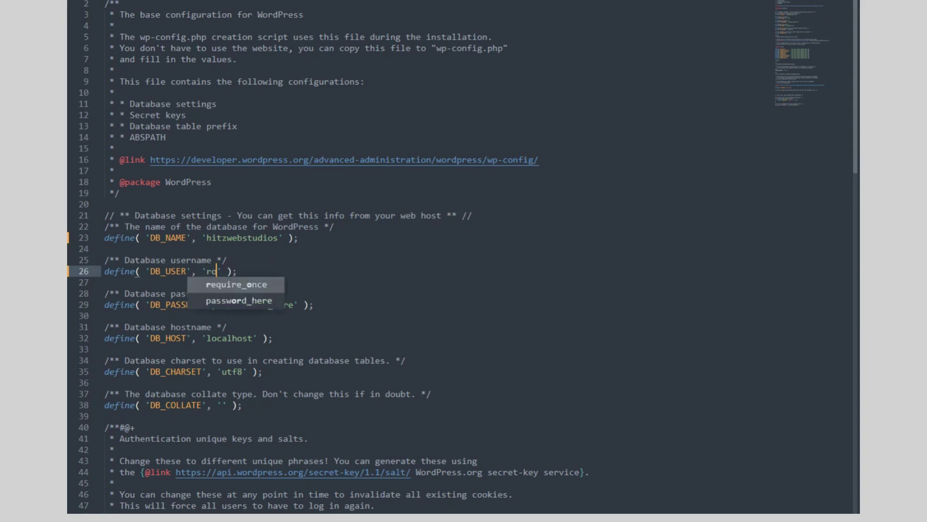
text(ot)
drag(227, 305, 293, 305)
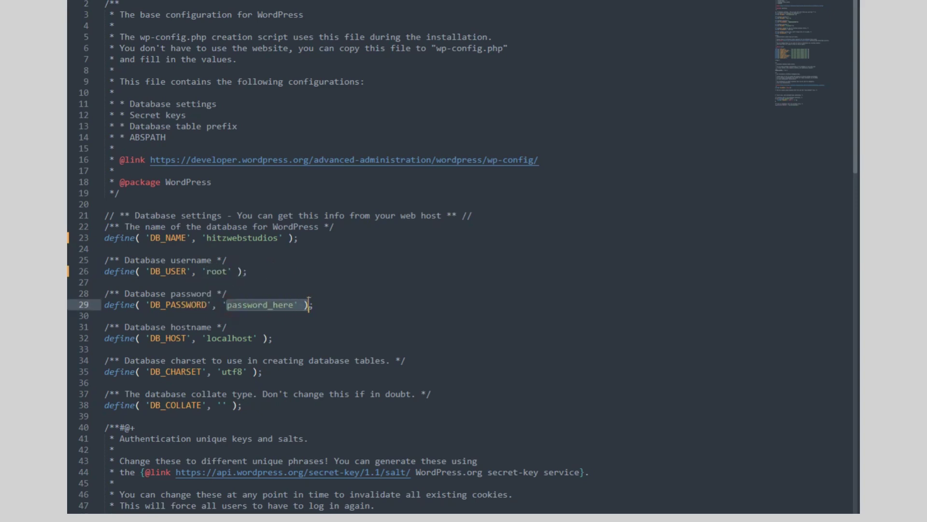
key(BackSpace)
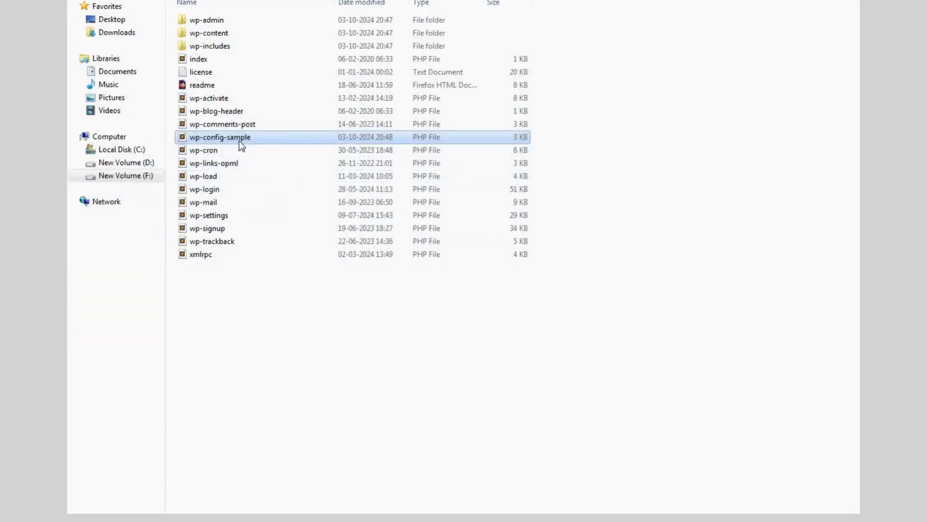
Rename wp-config-sample to wp-config by removing '-sample' from the name
right_click(239, 138)
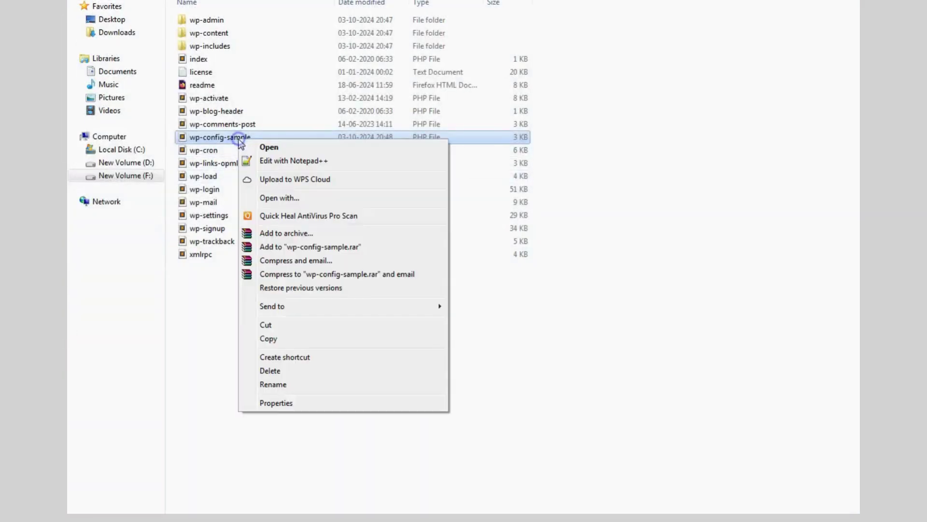
click(278, 384)
click(261, 137)
key(BackSpace)
key(BackSpace)
key(BackSpace)
key(BackSpace)
key(BackSpace)
key(BackSpace)
key(BackSpace)
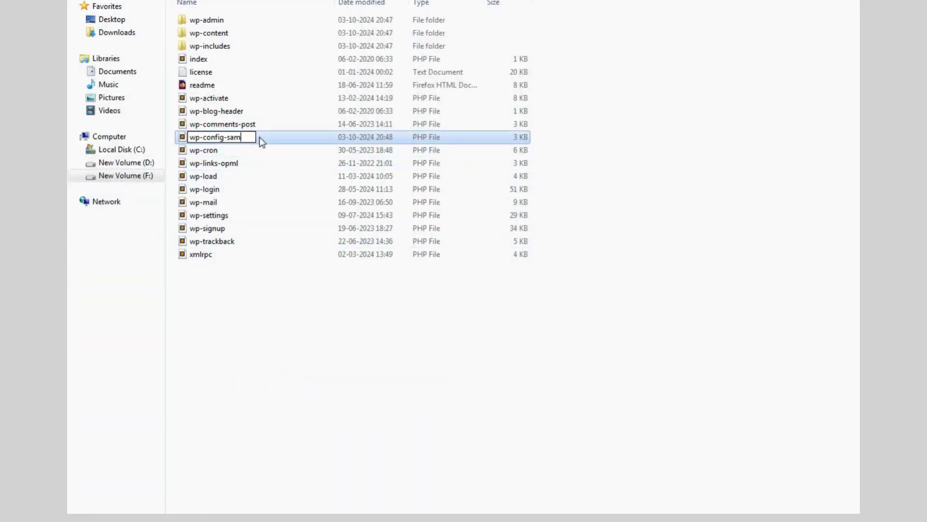
click(355, 390)
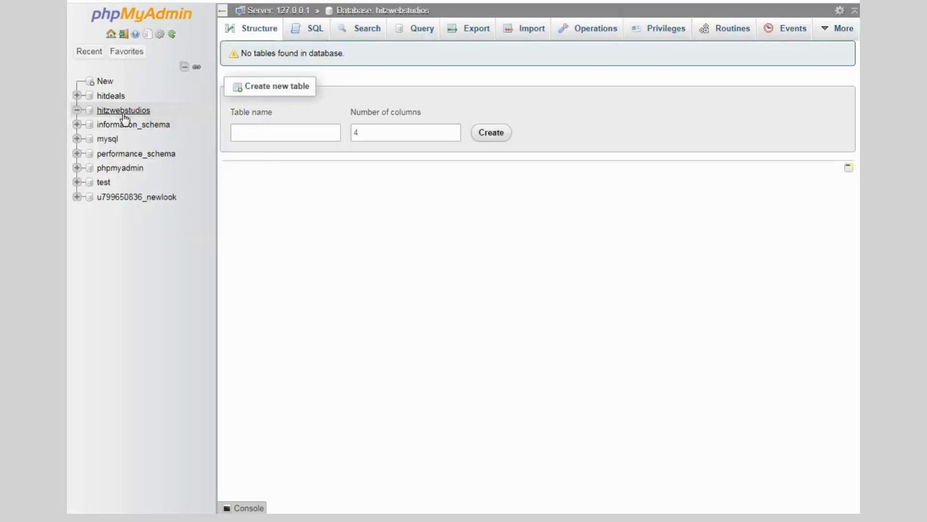
click(125, 111)
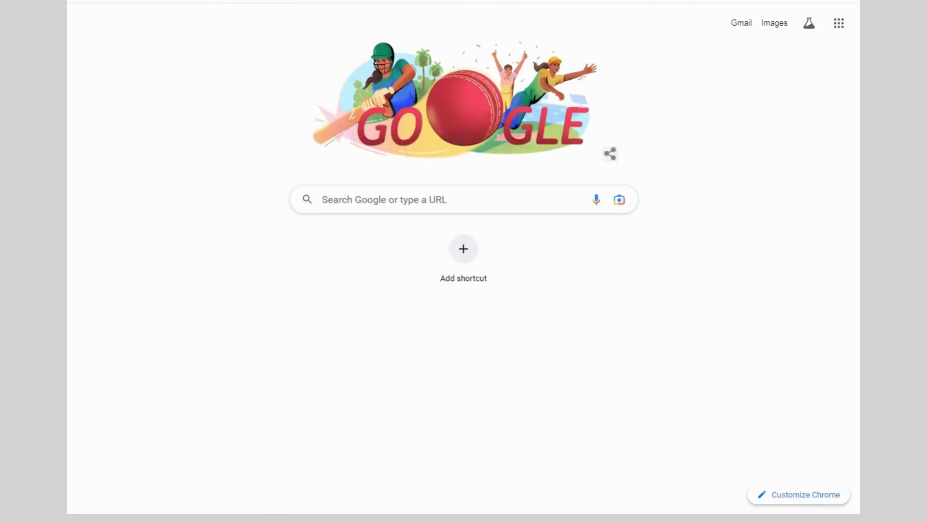
text(http://localhost/hitz)
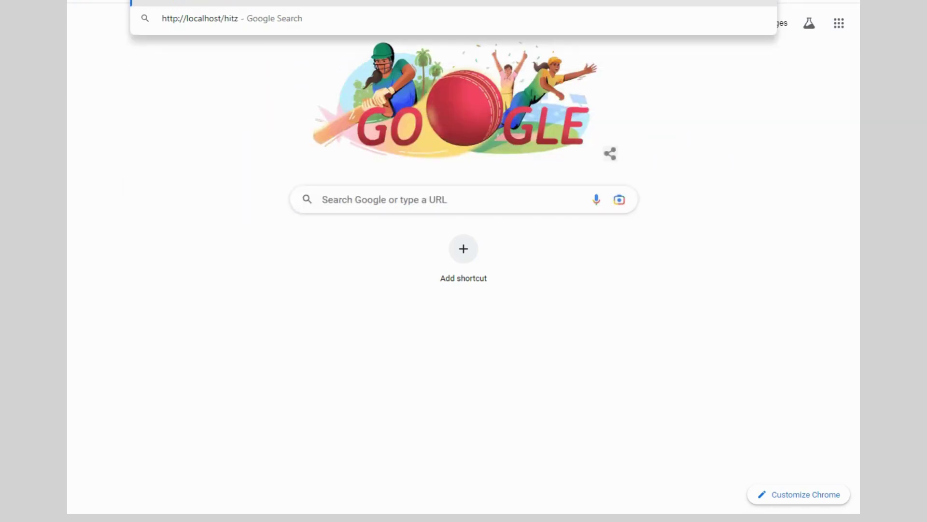
text(webstudios)
key(Return)
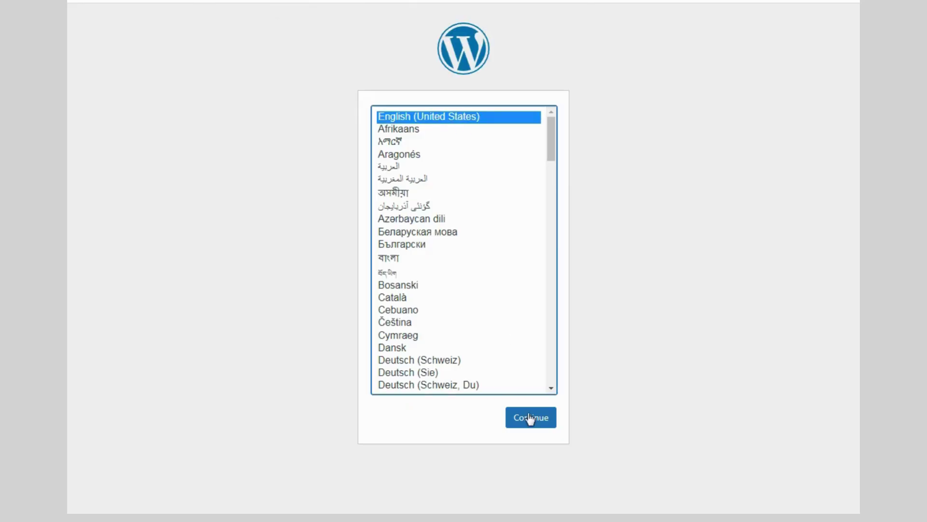
Keep English (United States), title the site Hitz Web Studios and fill in the admin username
click(530, 415)
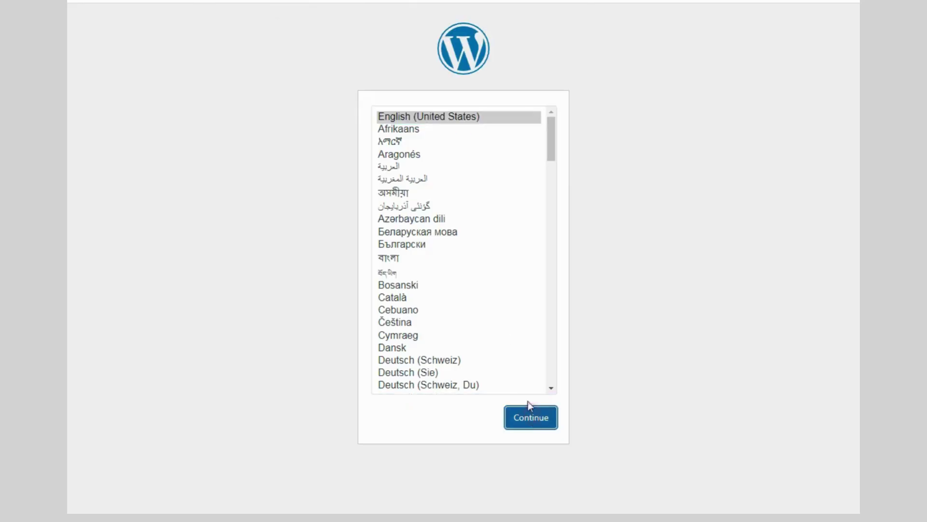
click(376, 254)
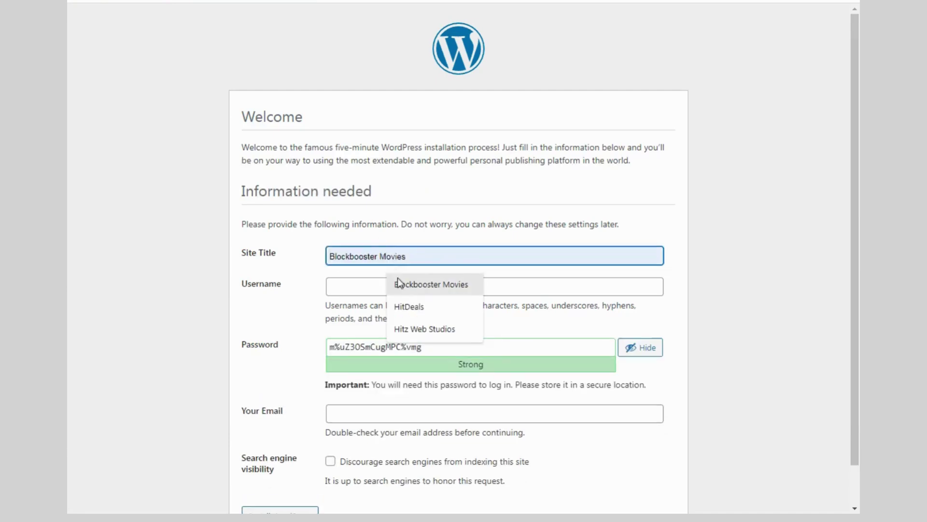
click(410, 334)
click(358, 287)
click(404, 317)
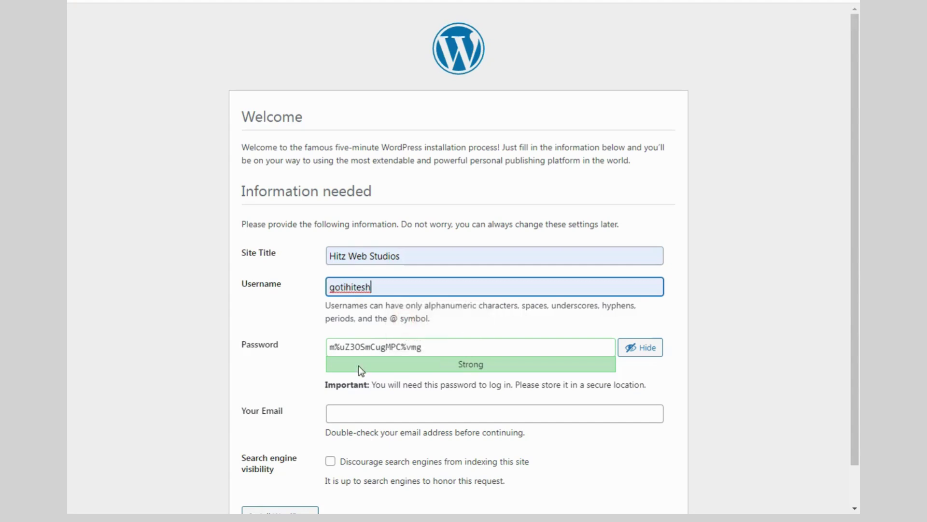
Replace the generated admin password with a custom strong password
drag(433, 345, 311, 350)
text(S)
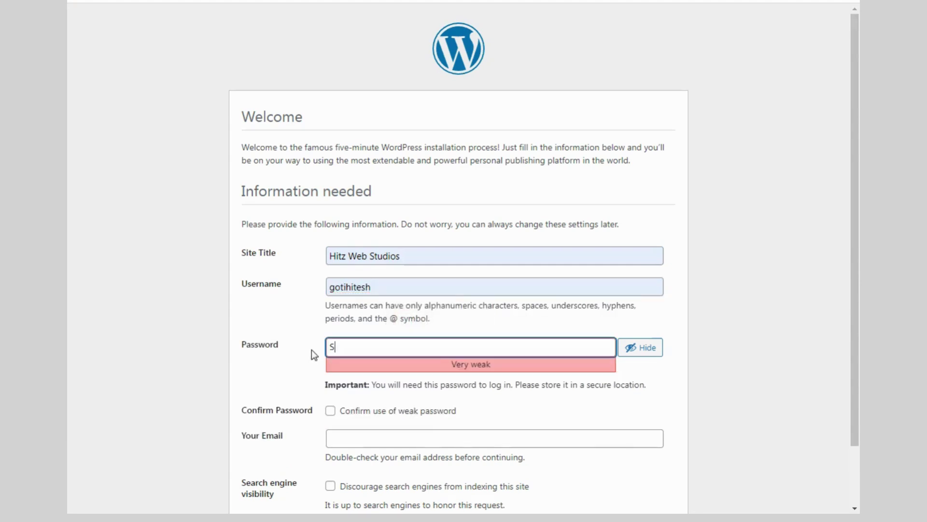
key(BackSpace)
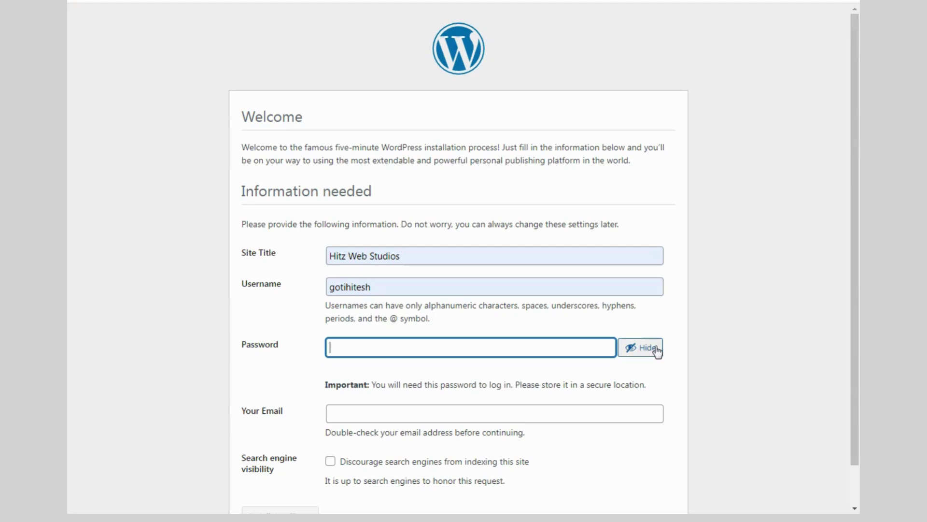
click(655, 349)
click(362, 345)
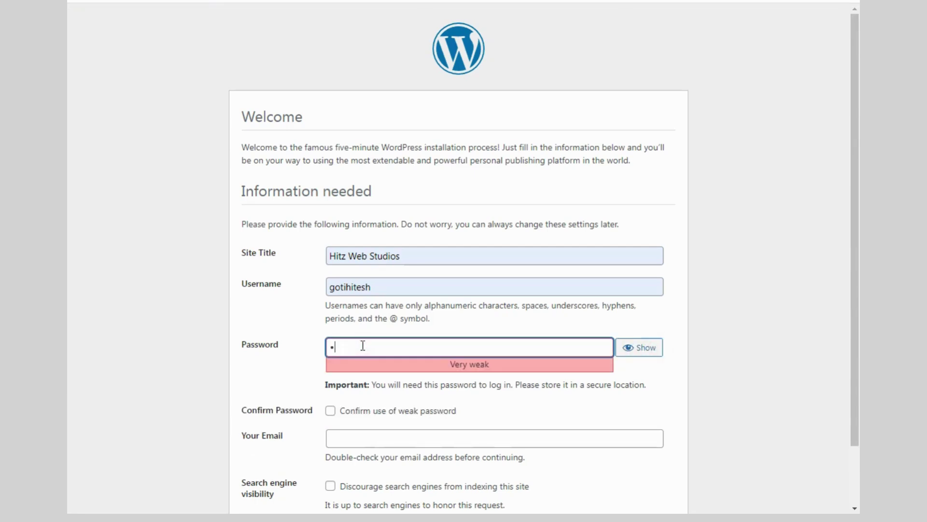
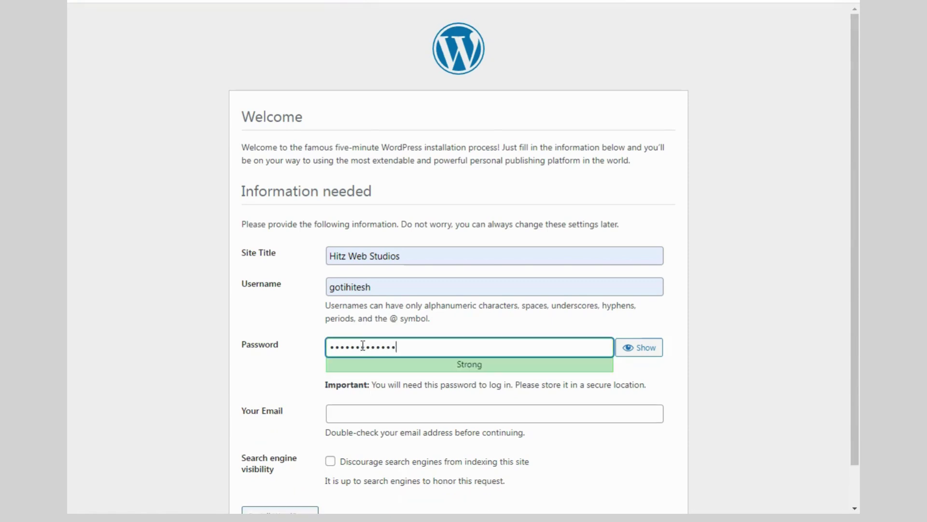
Fill in the admin e-mail address and run Install WordPress
click(370, 412)
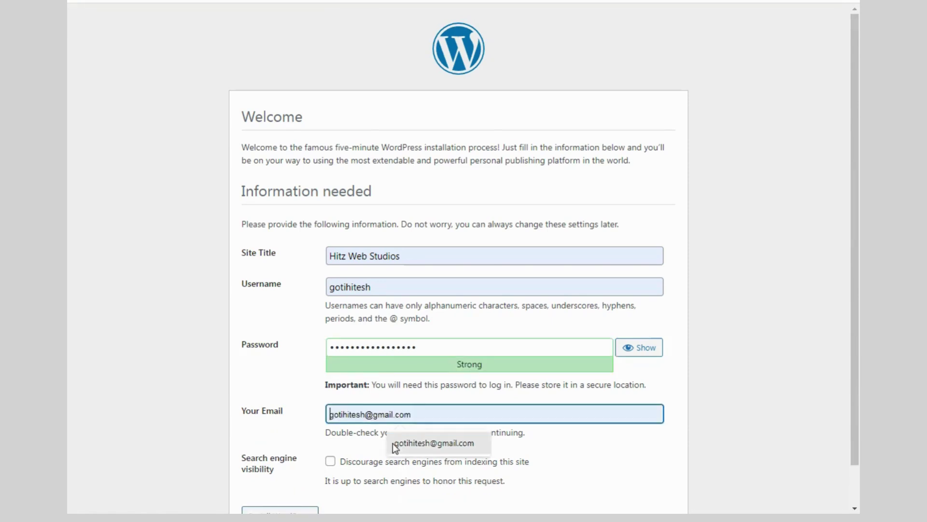
click(392, 442)
scroll(303, 441, down, 1)
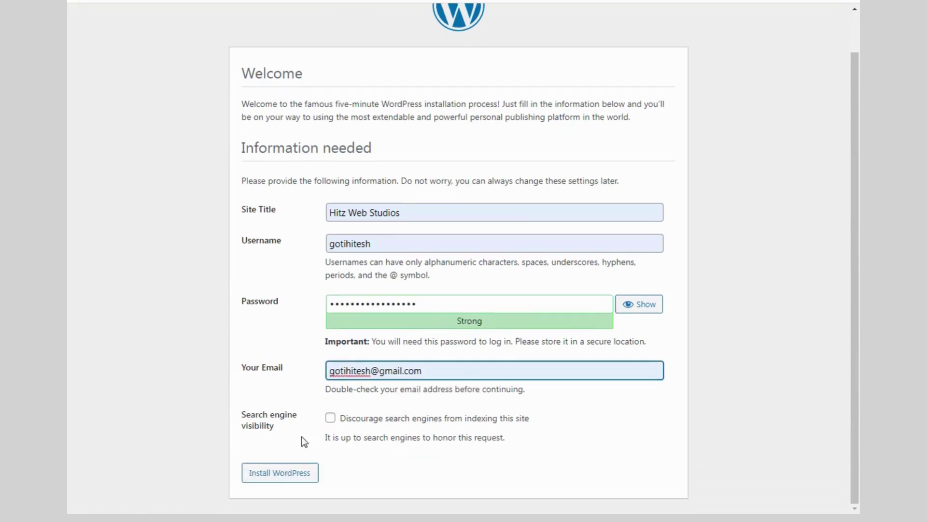
click(283, 472)
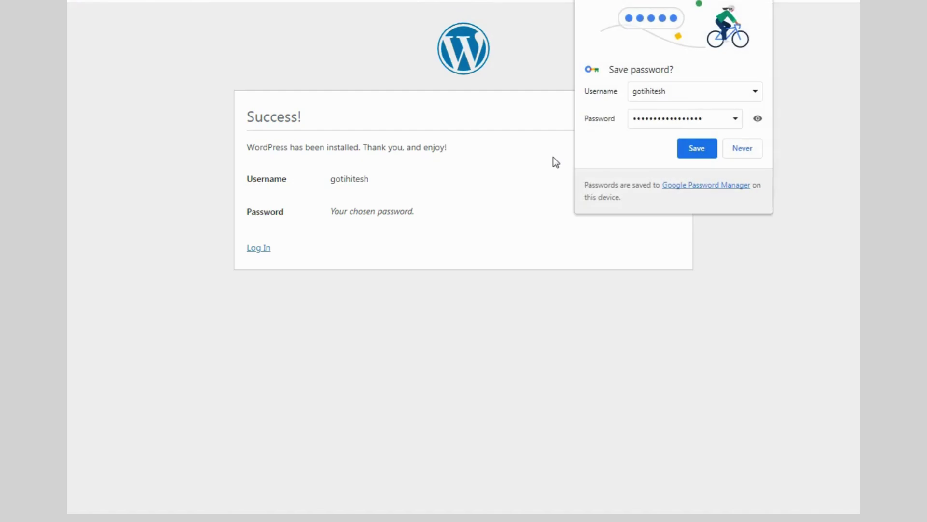
Log in with the saved admin username and its password to reach the Dashboard
click(768, 2)
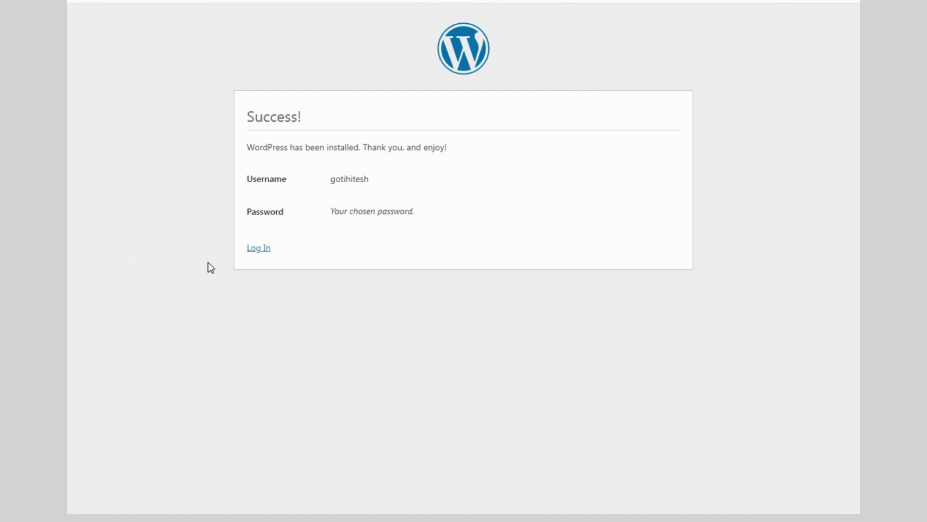
click(254, 248)
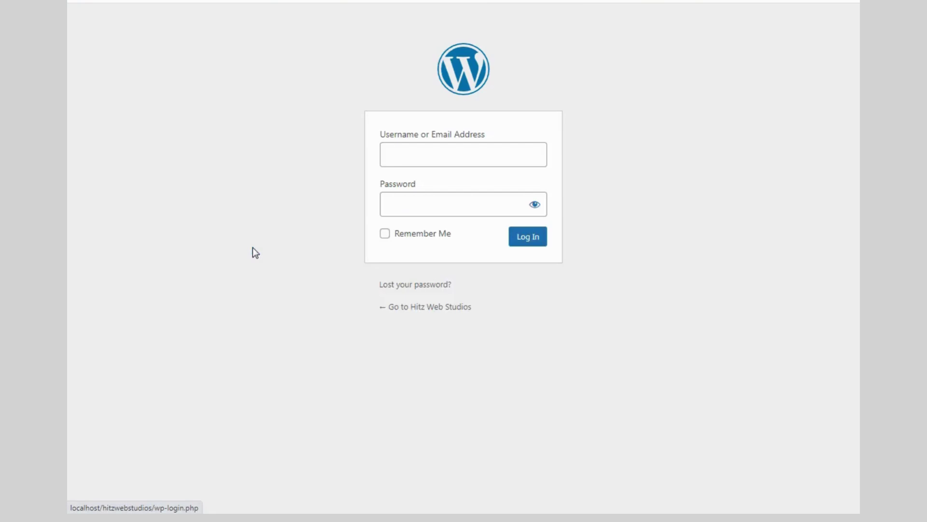
click(407, 159)
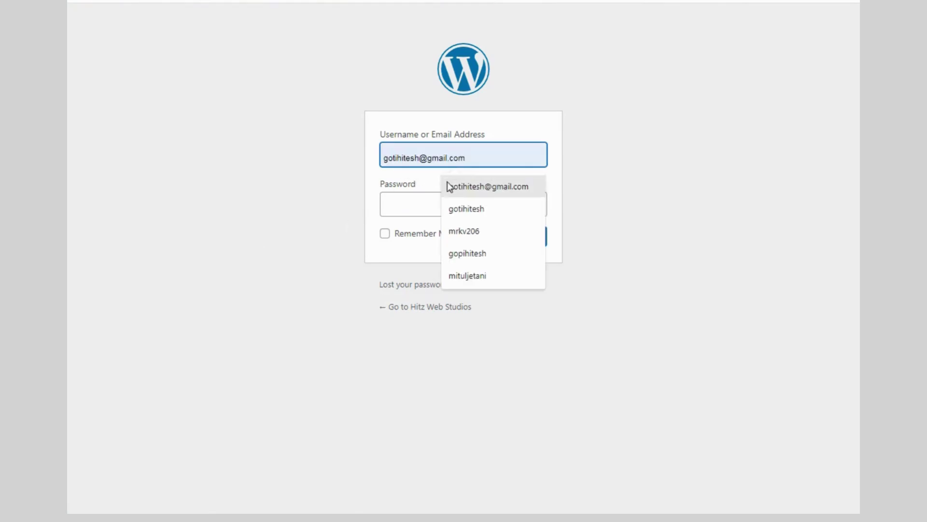
click(450, 186)
click(409, 204)
text(•)
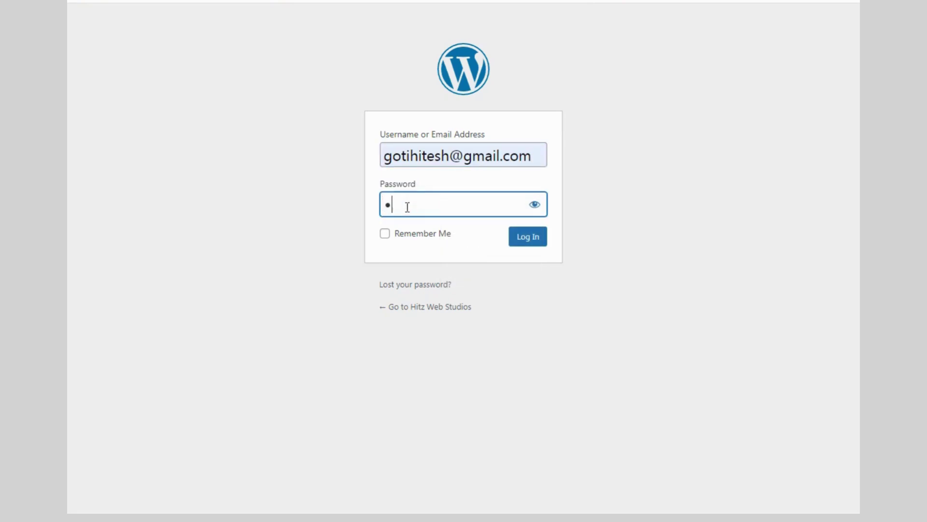
text(•••••••••••••••••)
click(526, 236)
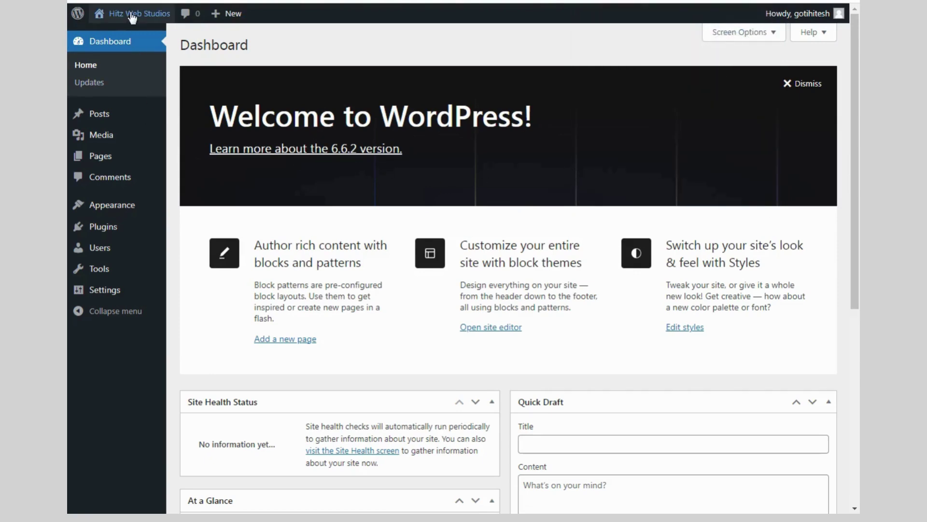
right_click(122, 30)
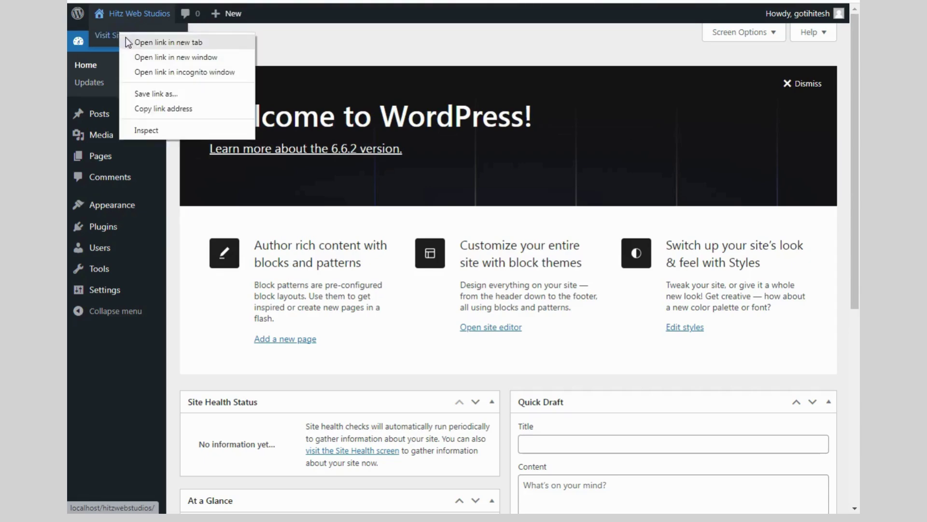
click(227, 41)
key(ctrl+Tab)
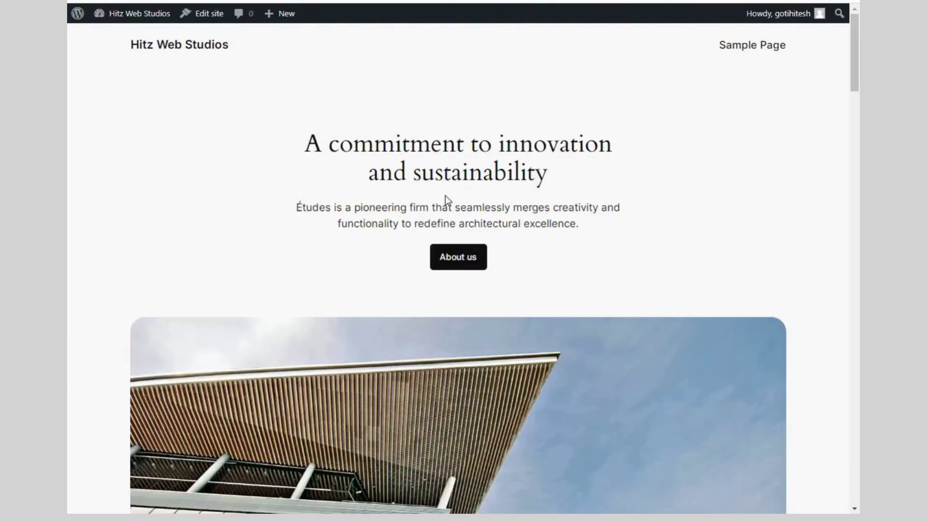
scroll(505, 183, down, 15)
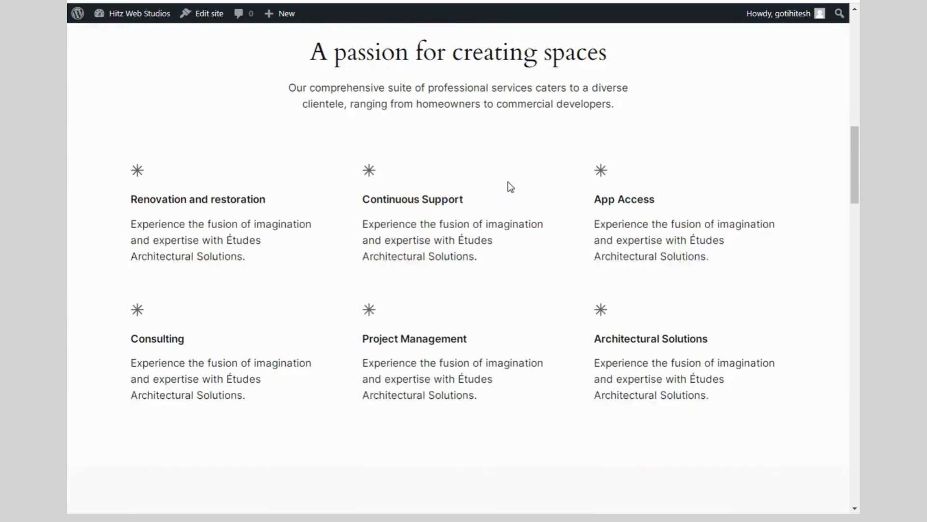
scroll(511, 187, down, 20)
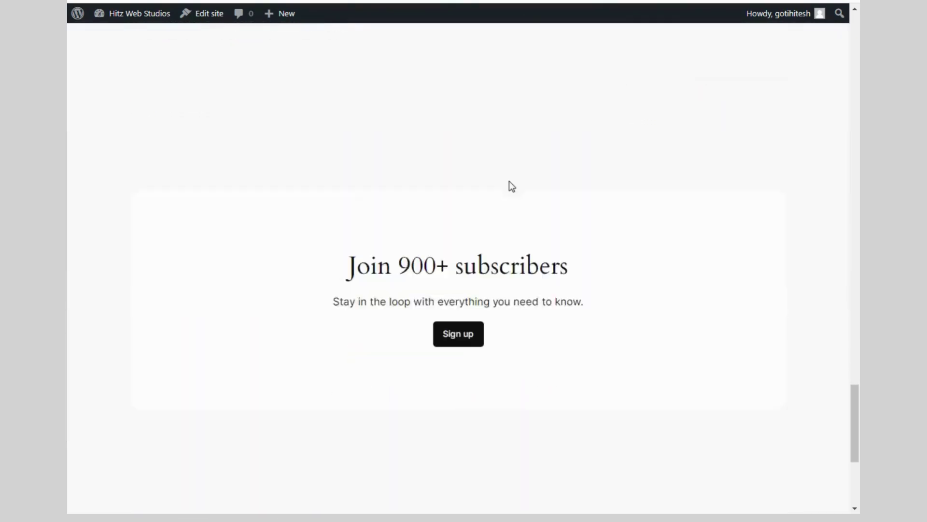
scroll(511, 187, down, 5)
scroll(629, 176, up, 15)
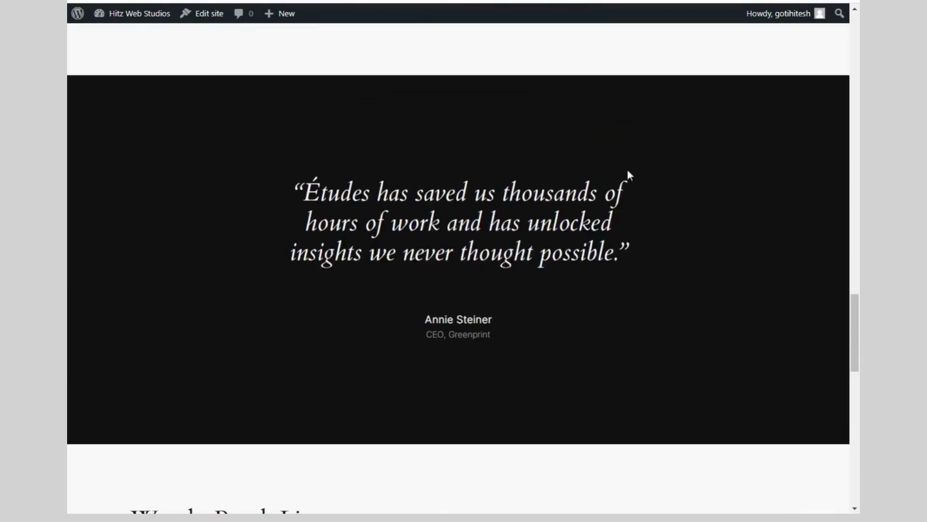
scroll(628, 171, up, 20)
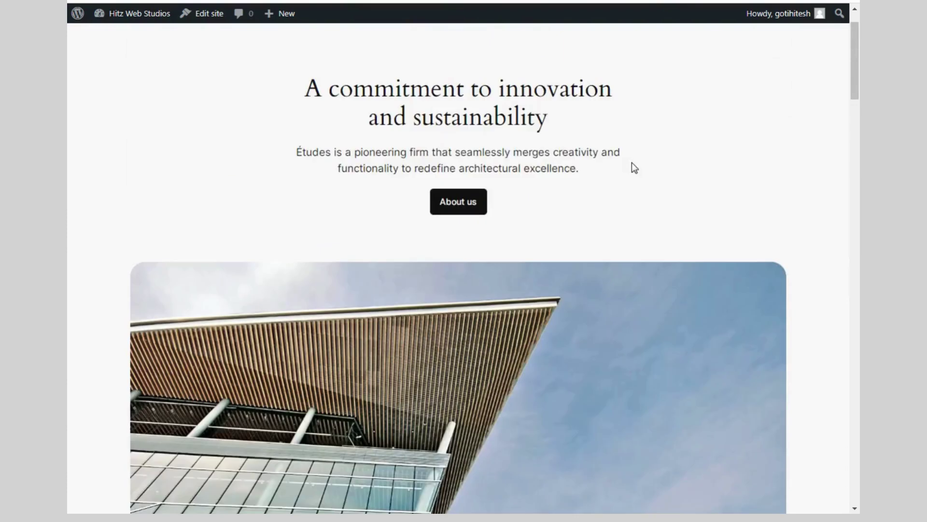
scroll(631, 163, up, 1)
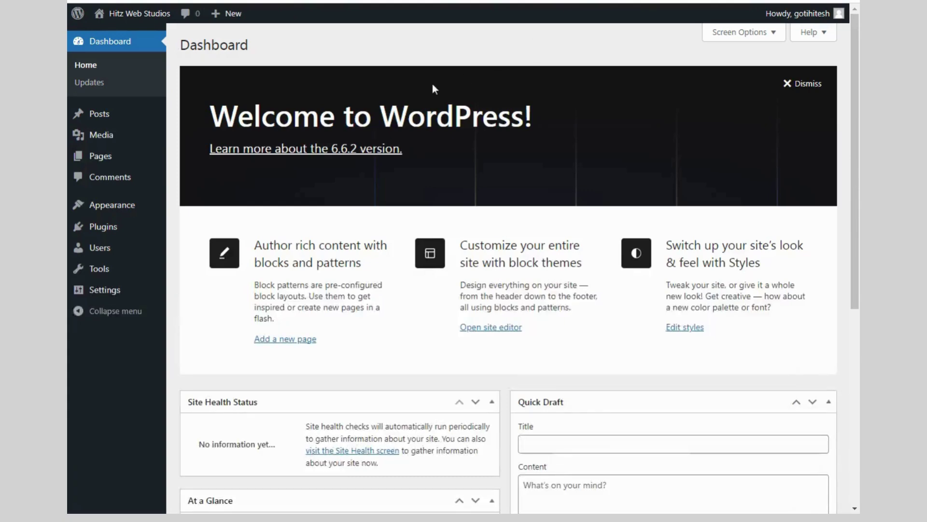
Find Blogmate among the new themes in Appearance > Themes, then install and activate it
mouse_move(104, 213)
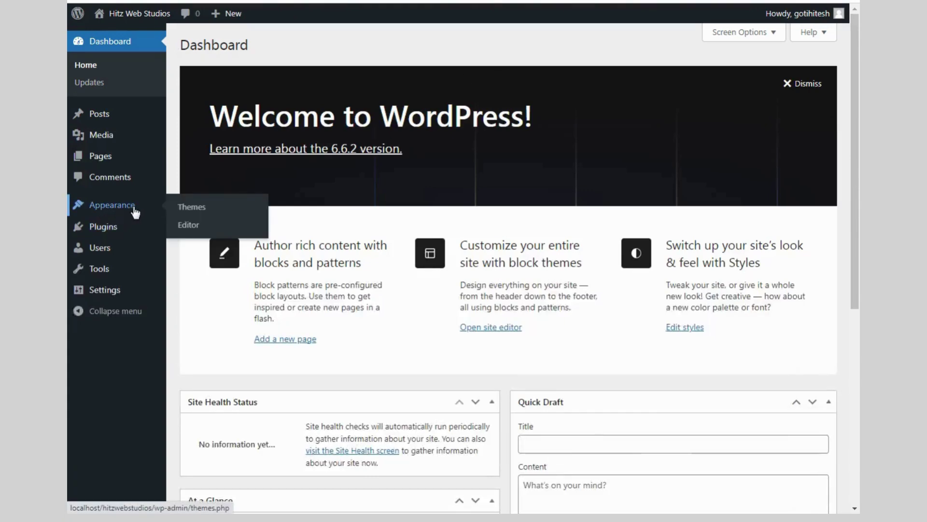
click(193, 207)
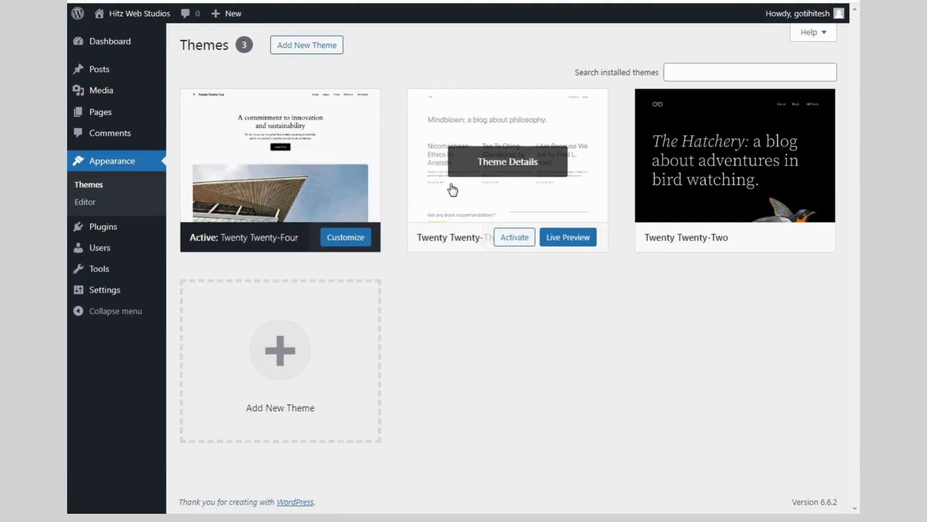
click(317, 48)
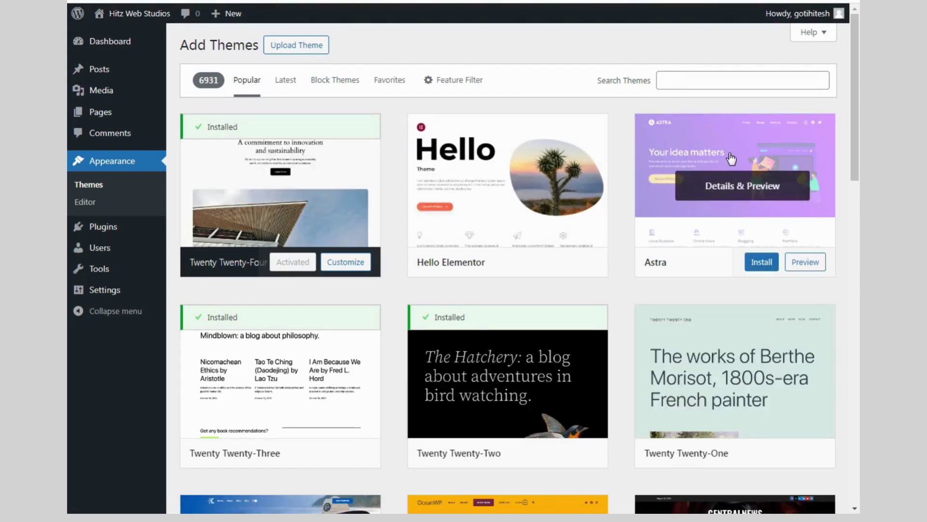
scroll(732, 159, down, 20)
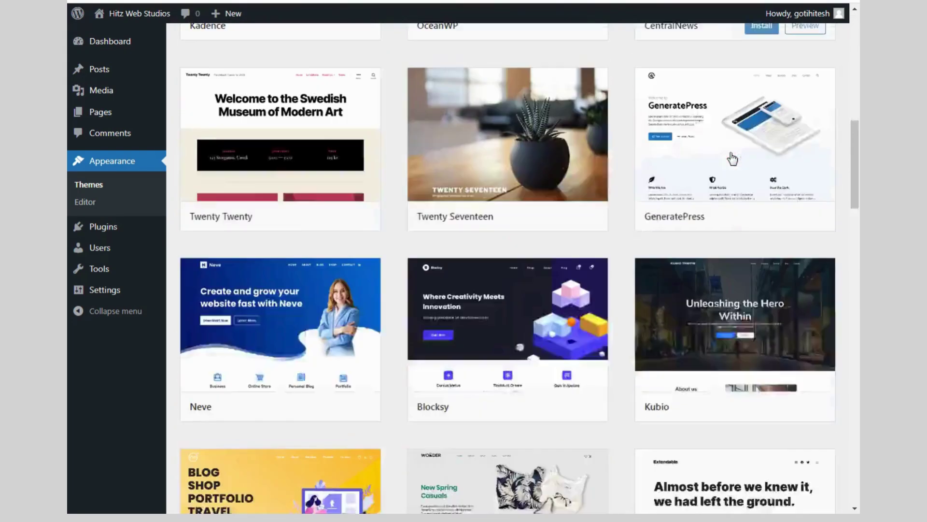
scroll(732, 158, down, 6)
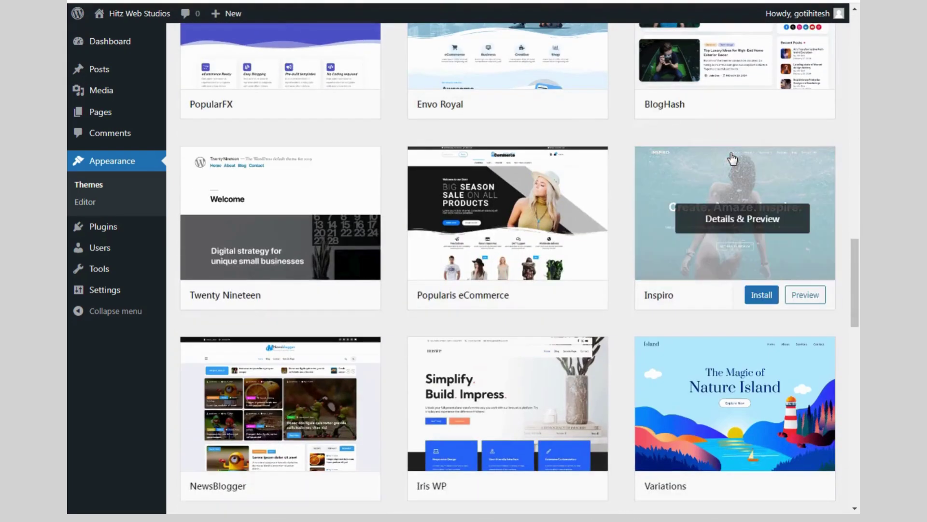
scroll(730, 156, down, 8)
scroll(733, 158, down, 14)
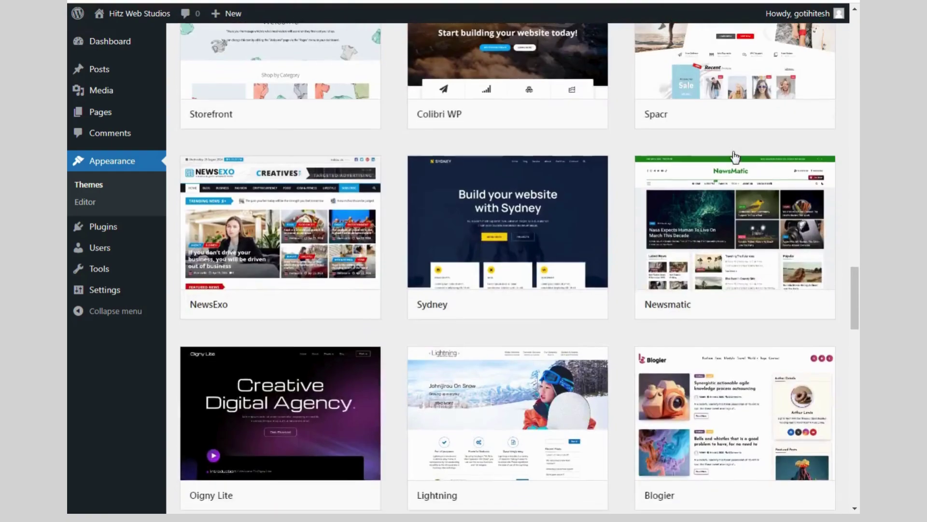
scroll(735, 157, up, 18)
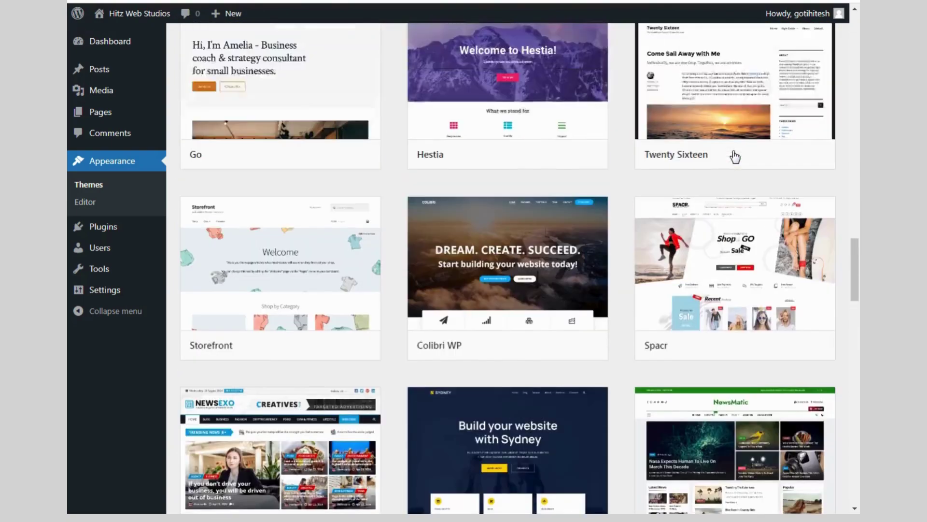
scroll(734, 157, down, 4)
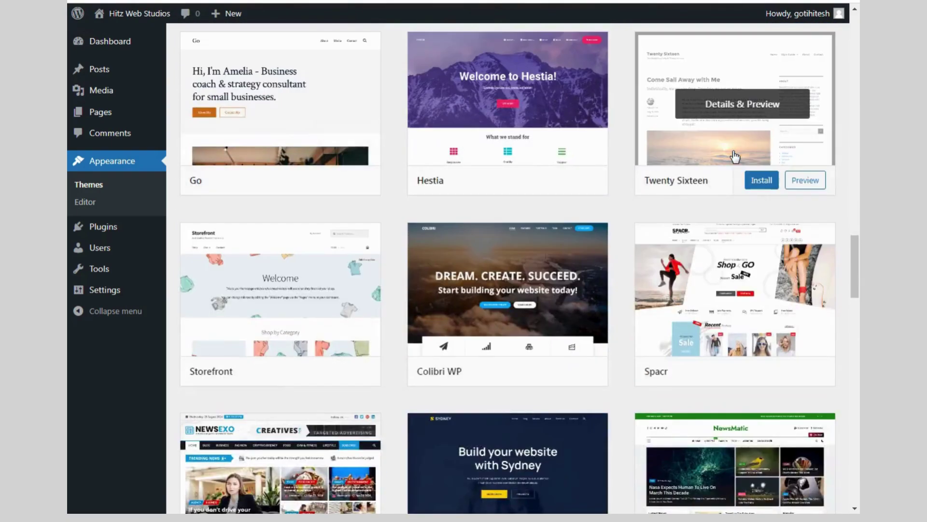
scroll(735, 157, down, 6)
scroll(735, 157, down, 5)
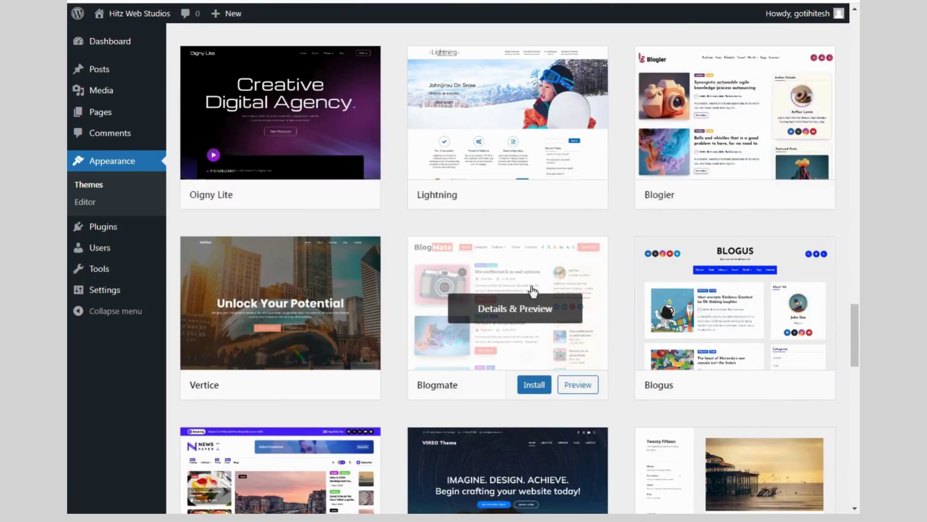
click(524, 387)
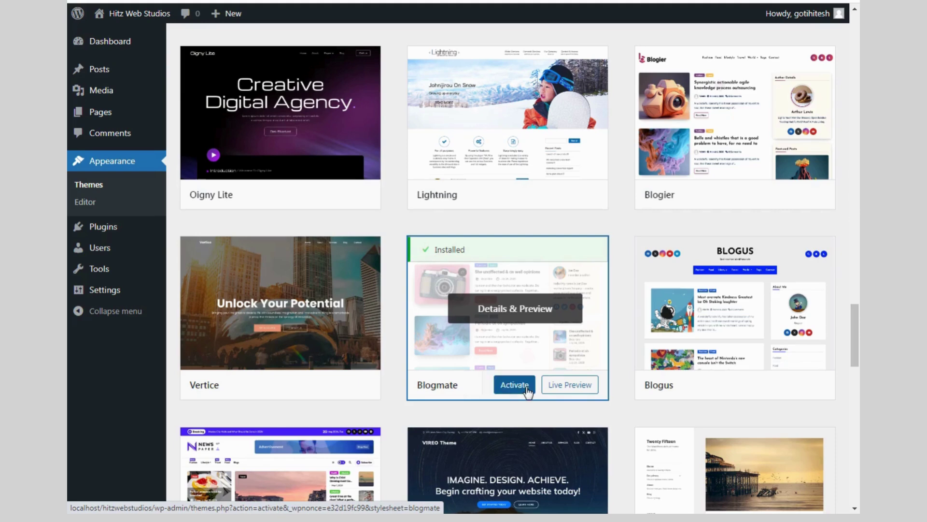
click(512, 385)
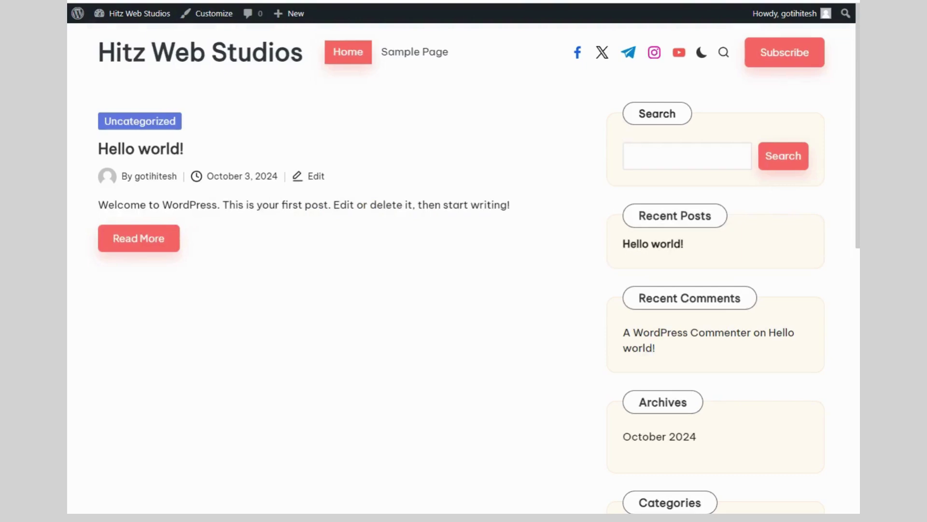
Scroll through the front page to review the new Blogmate layout
scroll(453, 172, down, 10)
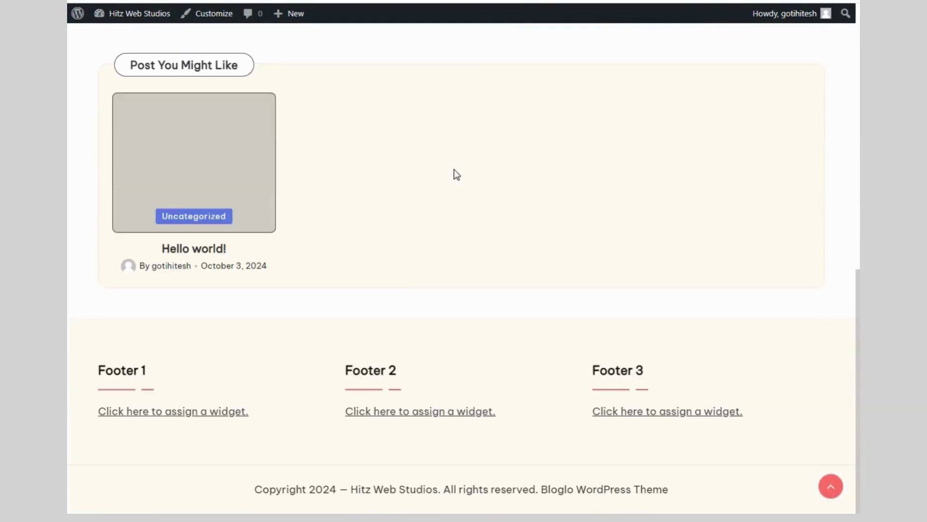
scroll(457, 176, up, 10)
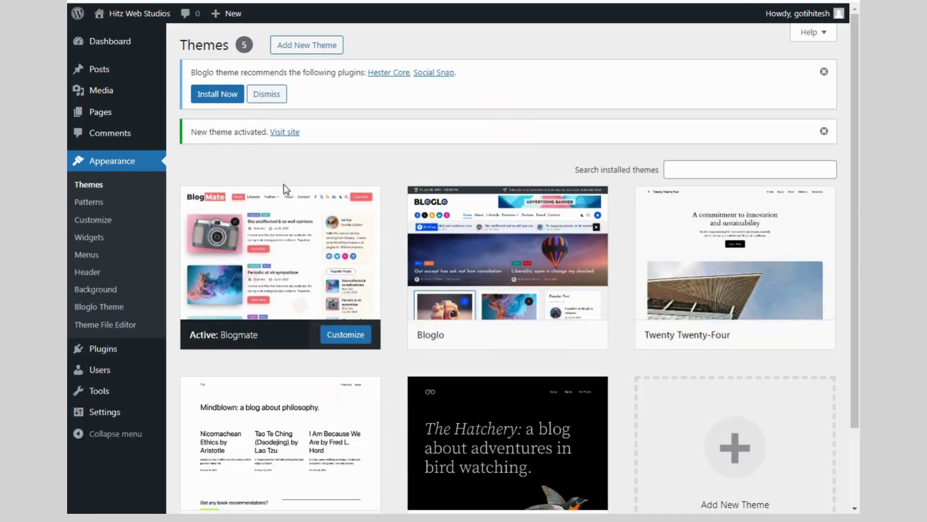
mouse_move(104, 349)
click(198, 353)
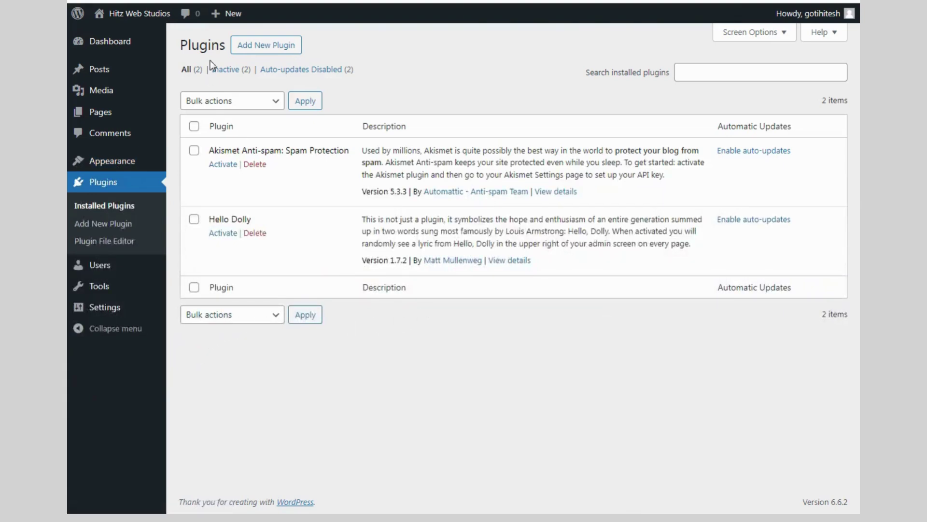
click(256, 47)
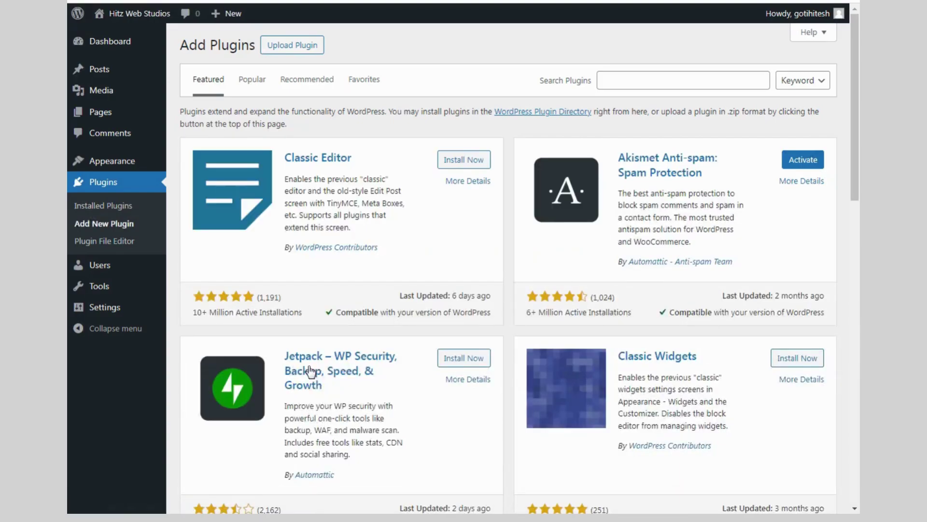
scroll(585, 372, down, 15)
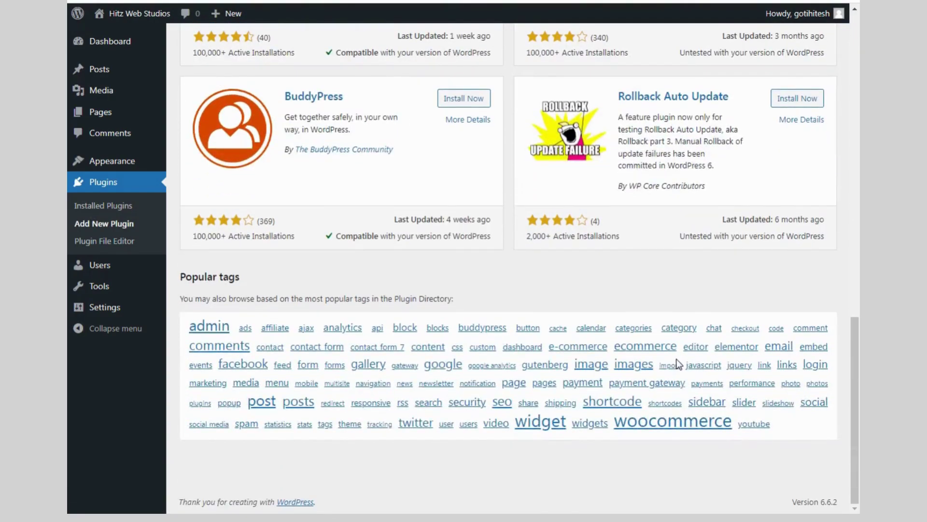
scroll(679, 364, up, 20)
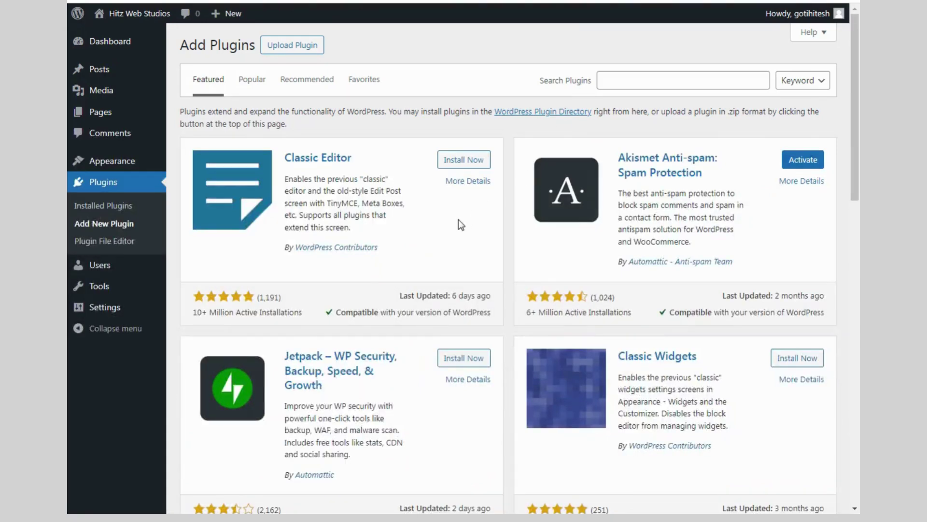
Search plugins for 'elementor', then install and activate Elementor Website Builder
click(621, 81)
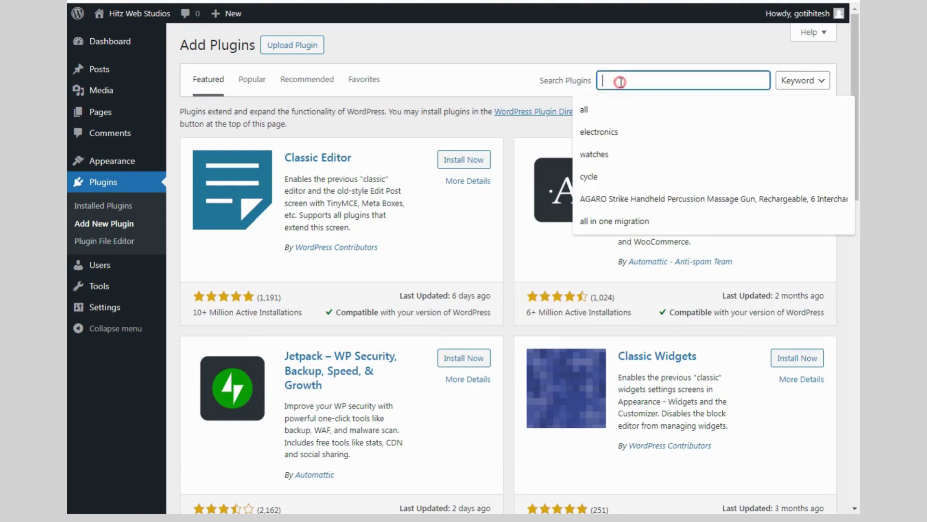
text(ele)
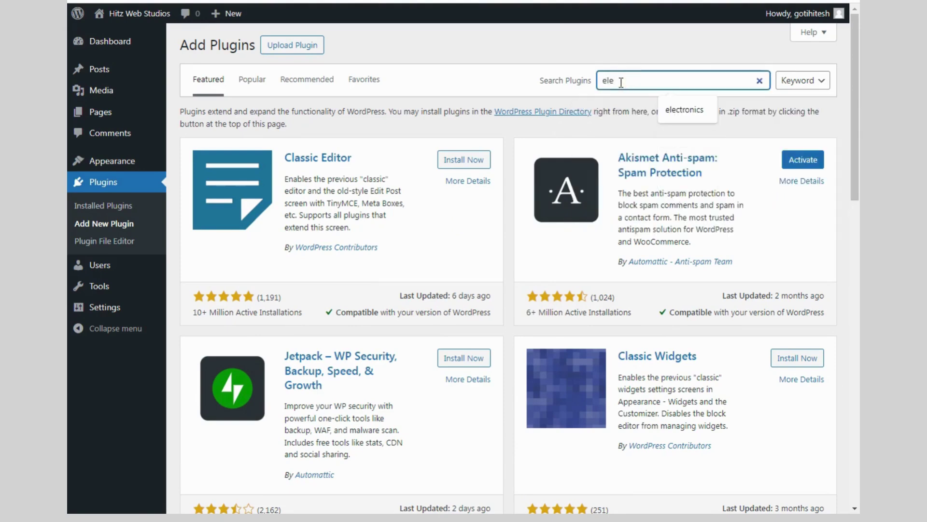
text(ment)
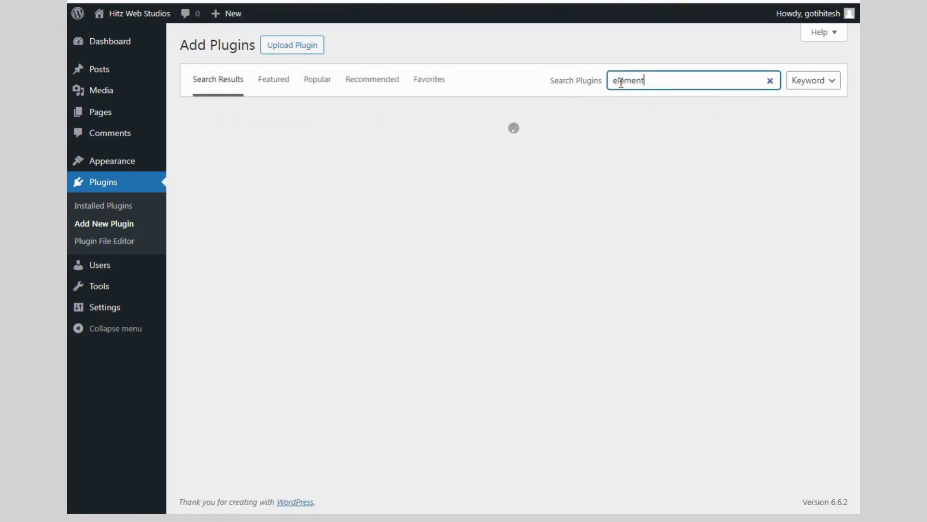
text(or)
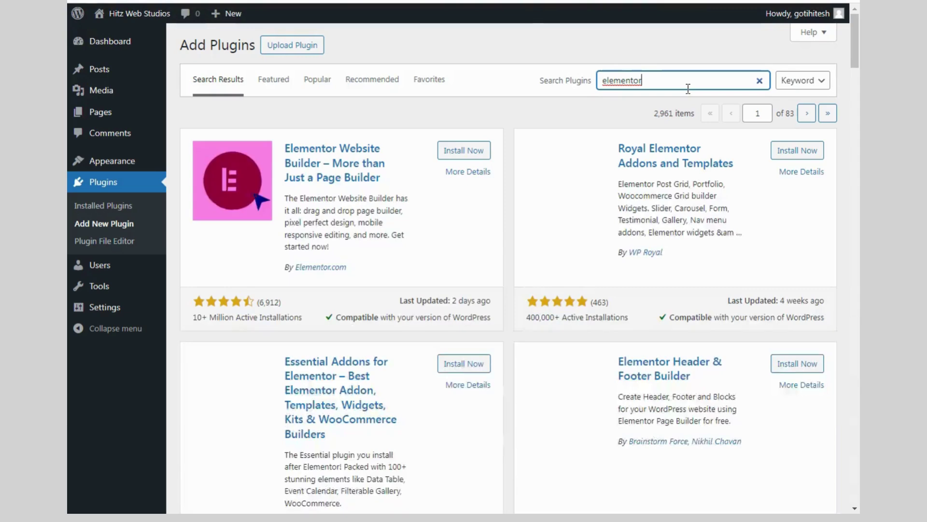
click(459, 152)
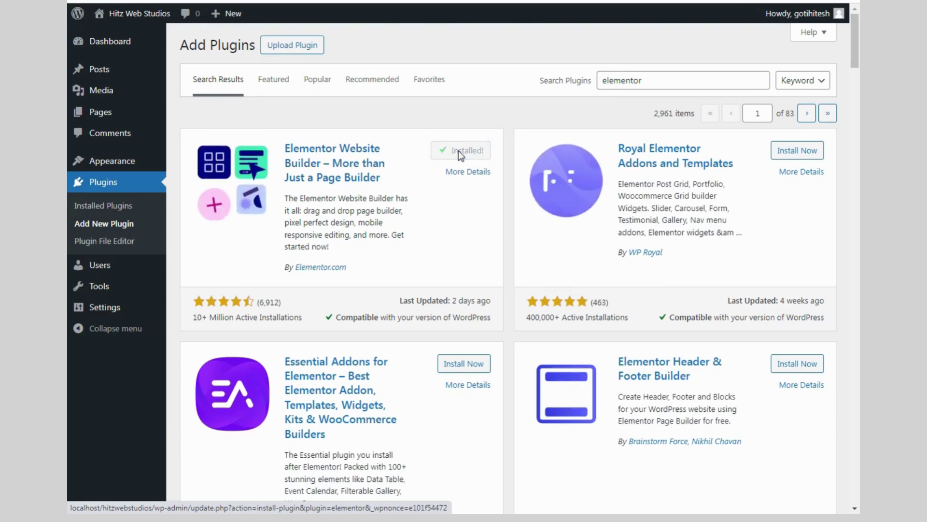
click(484, 154)
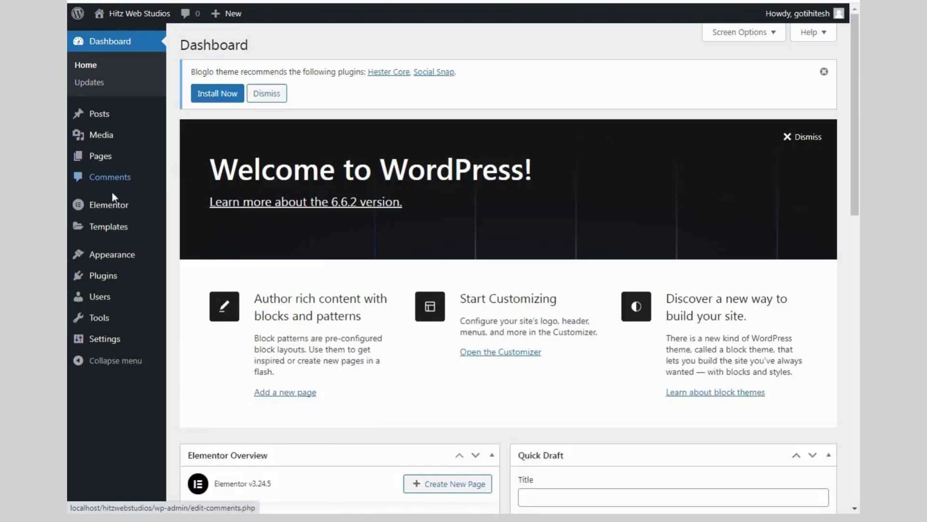
mouse_move(104, 211)
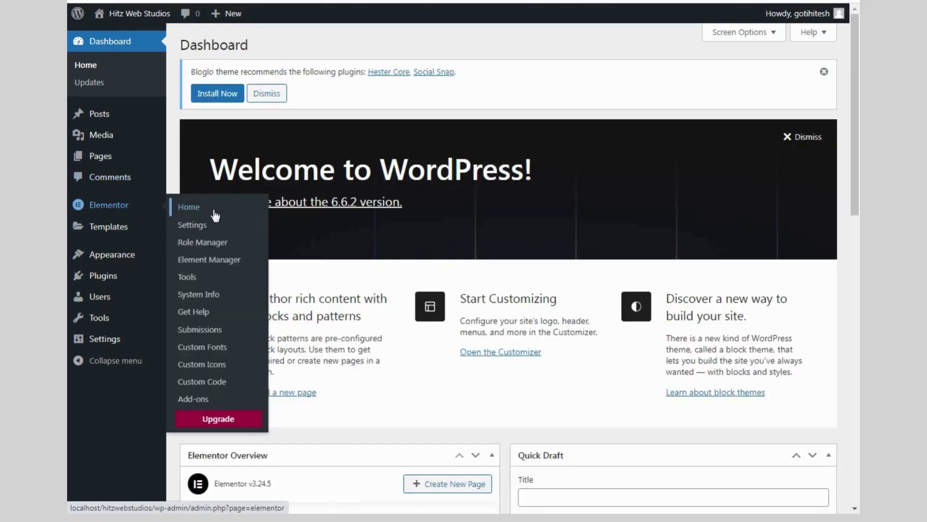
mouse_move(109, 285)
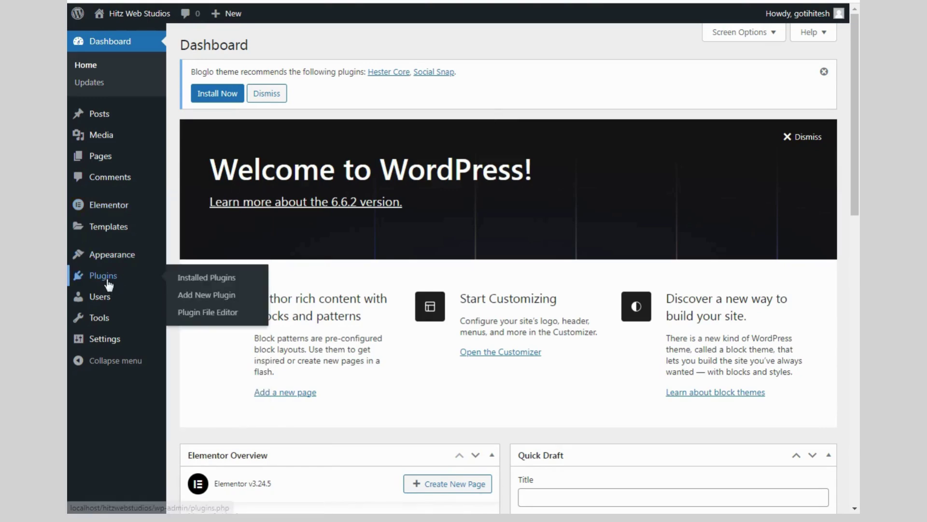
Search new plugins for 'kaden', then install and activate Kadence WooCommerce Elementor
click(192, 300)
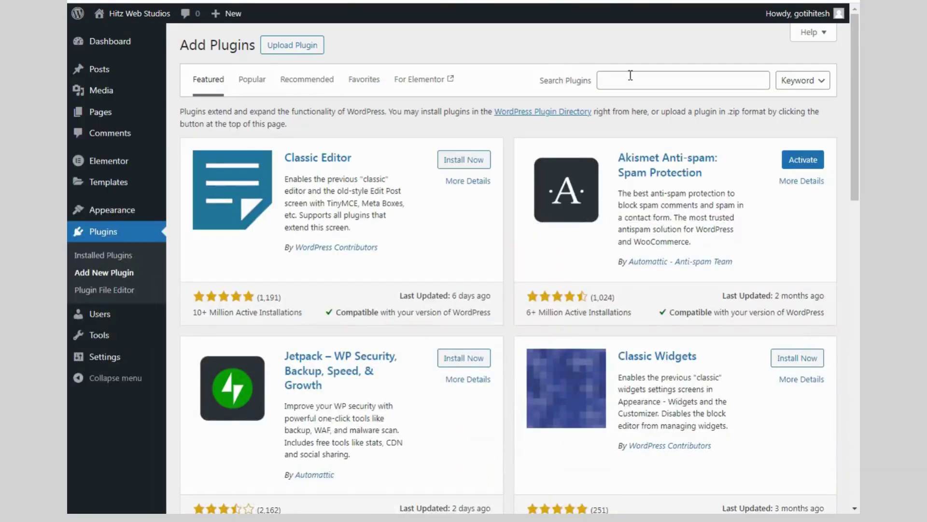
click(630, 76)
text(kadence)
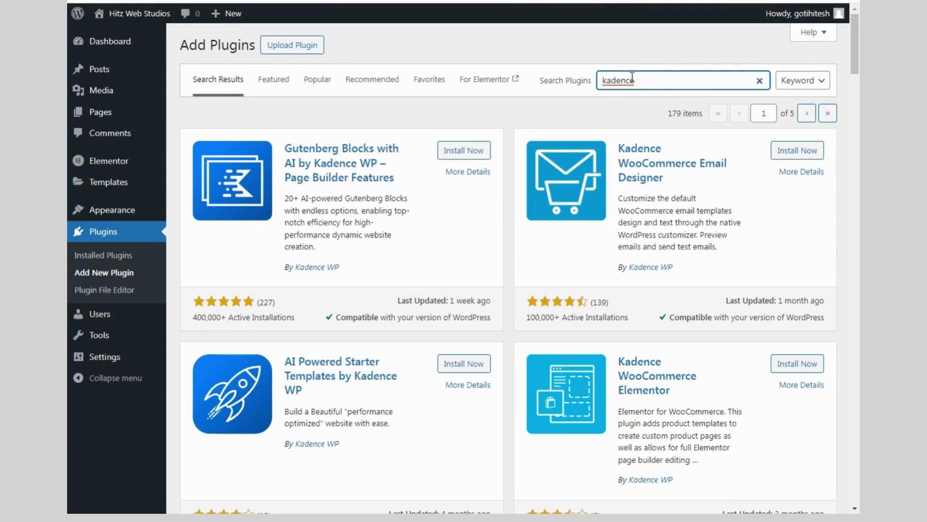
scroll(633, 114, down, 1)
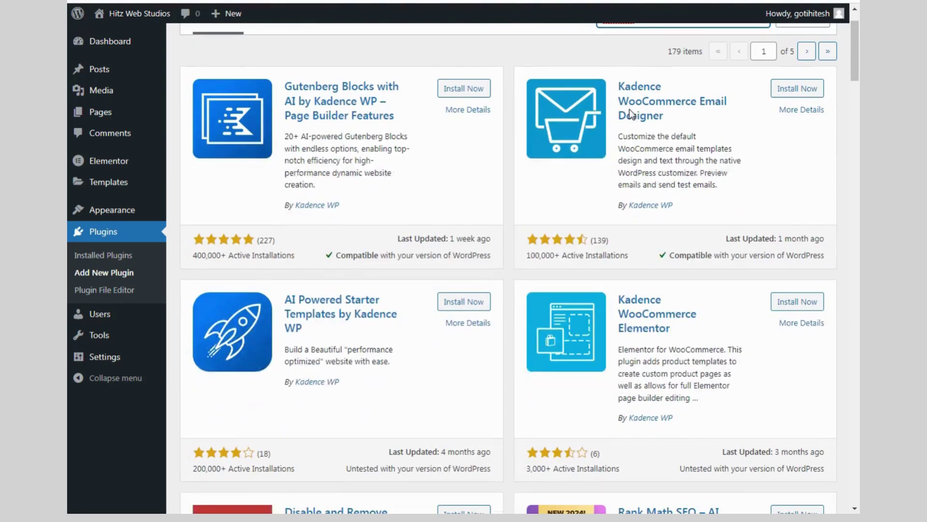
scroll(631, 114, down, 2)
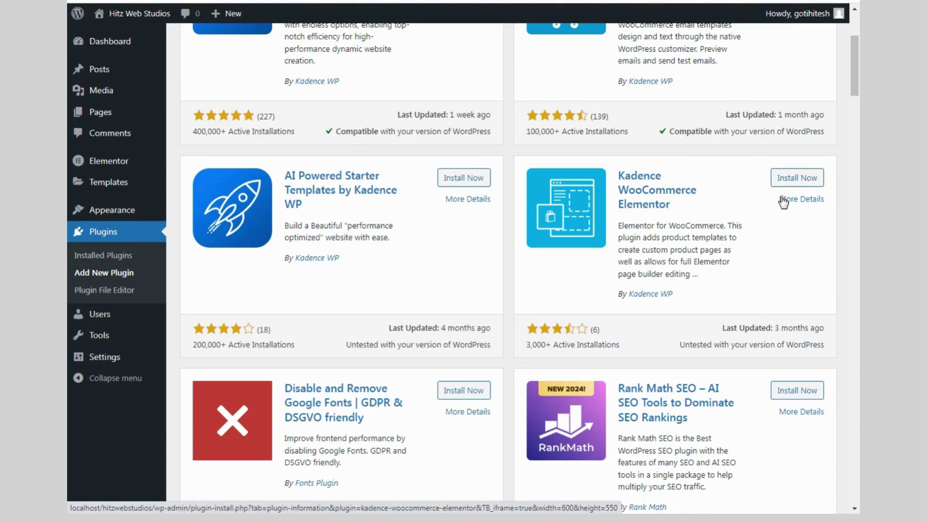
click(796, 179)
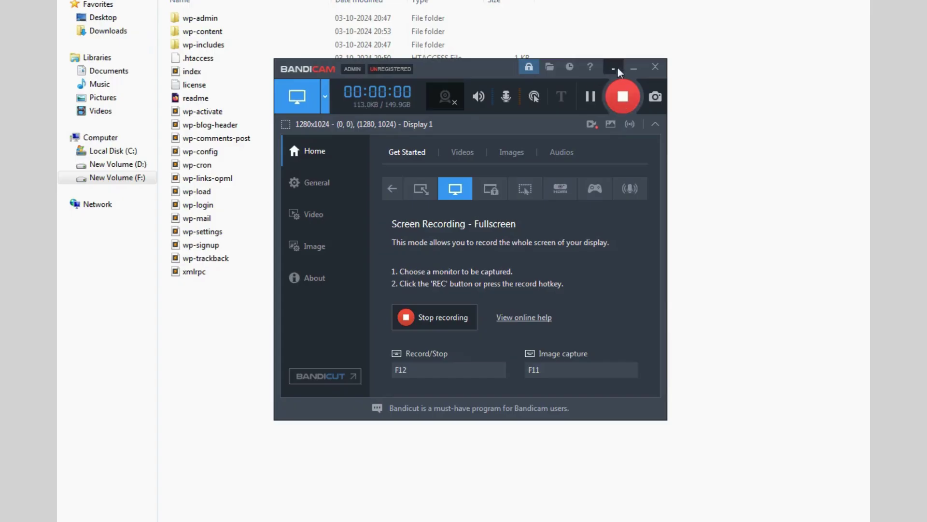
click(742, 142)
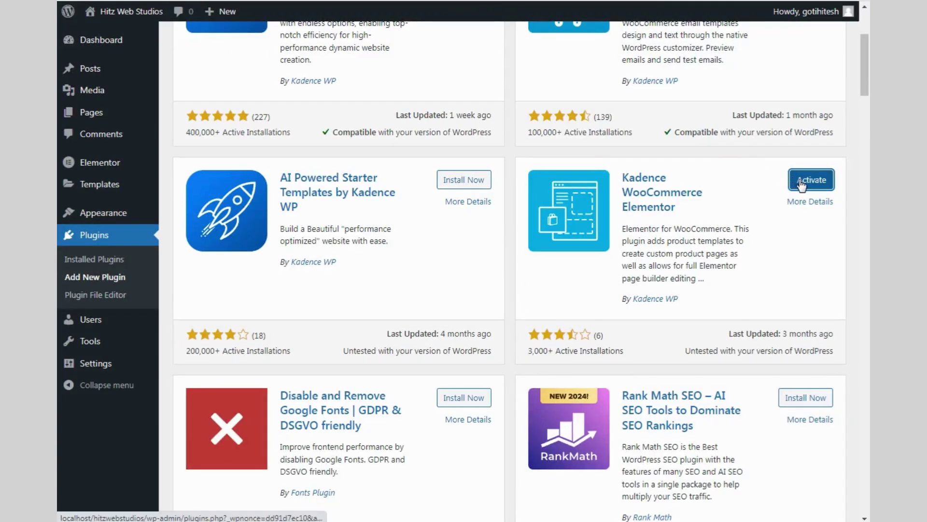
click(800, 184)
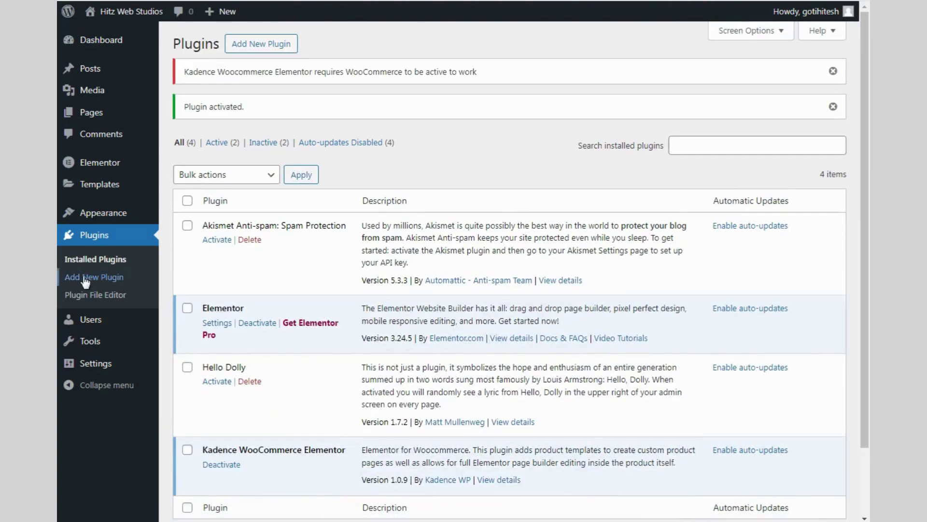
Search the theme directory for 'kadence', then install and activate the Kadence theme
mouse_move(97, 215)
click(193, 218)
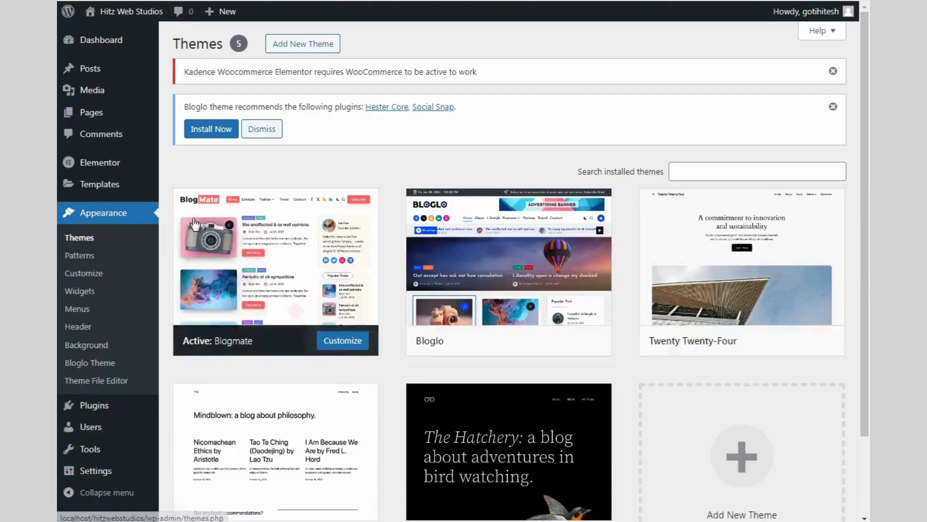
click(690, 171)
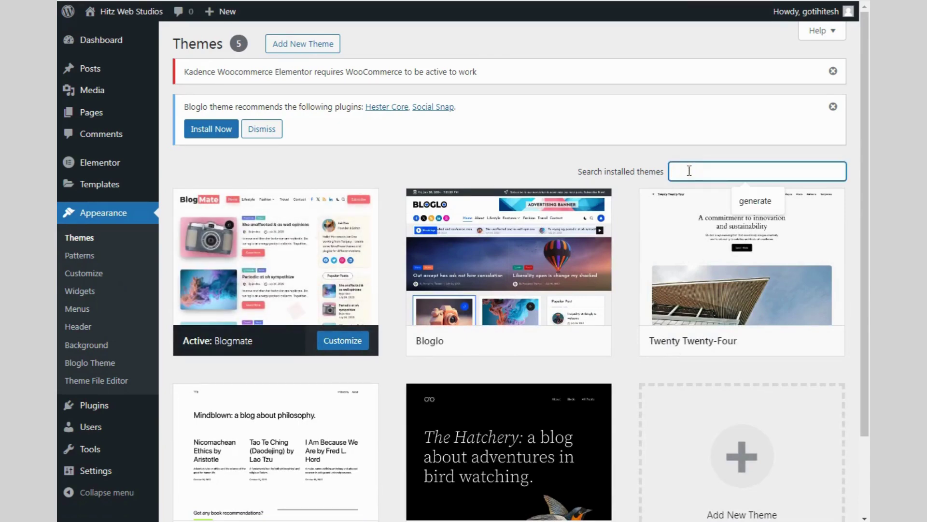
text(kadence)
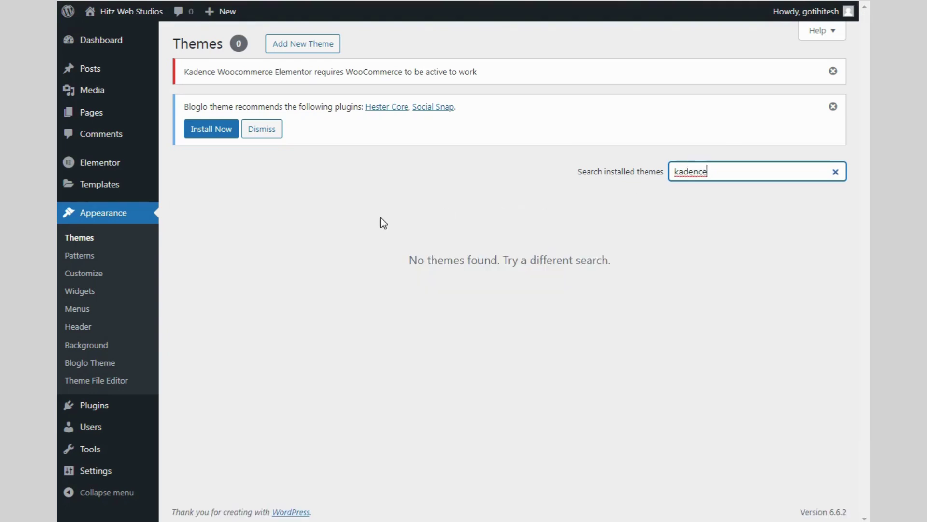
click(297, 45)
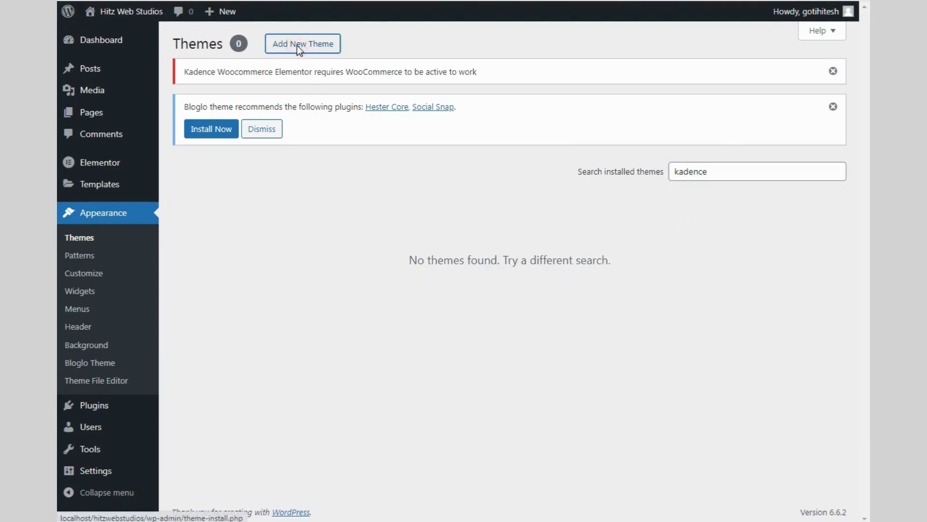
click(713, 111)
text(kad)
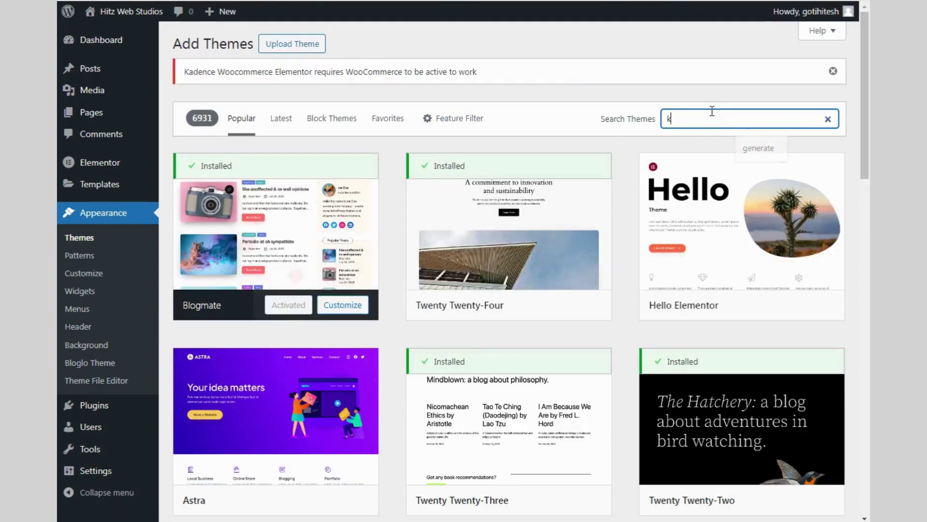
text(ence)
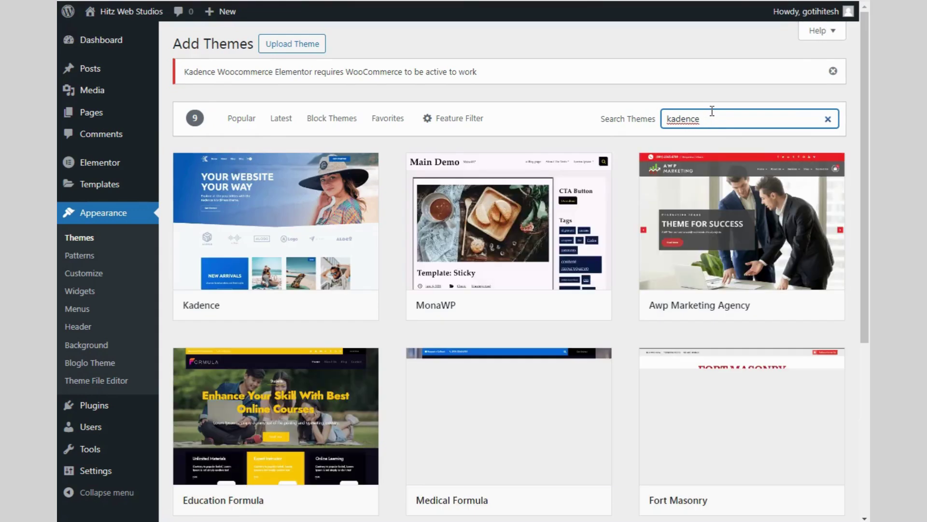
click(300, 307)
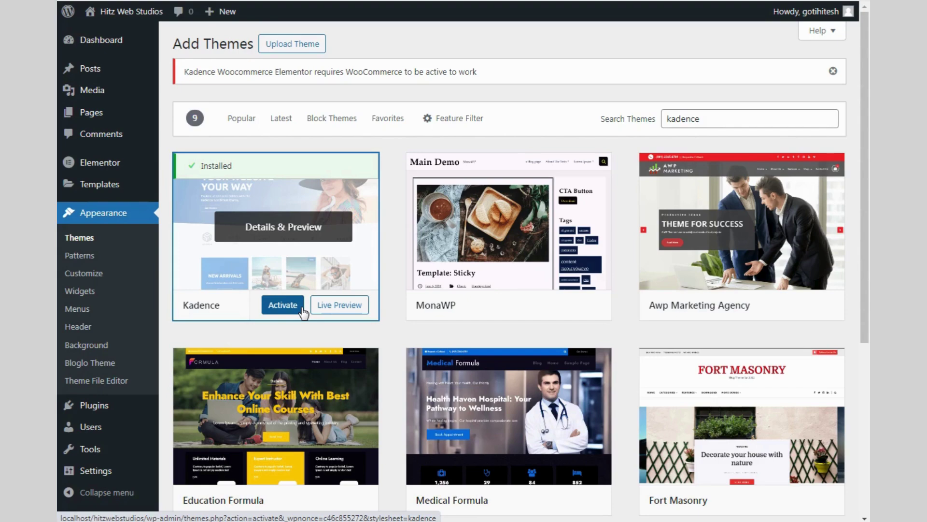
click(302, 308)
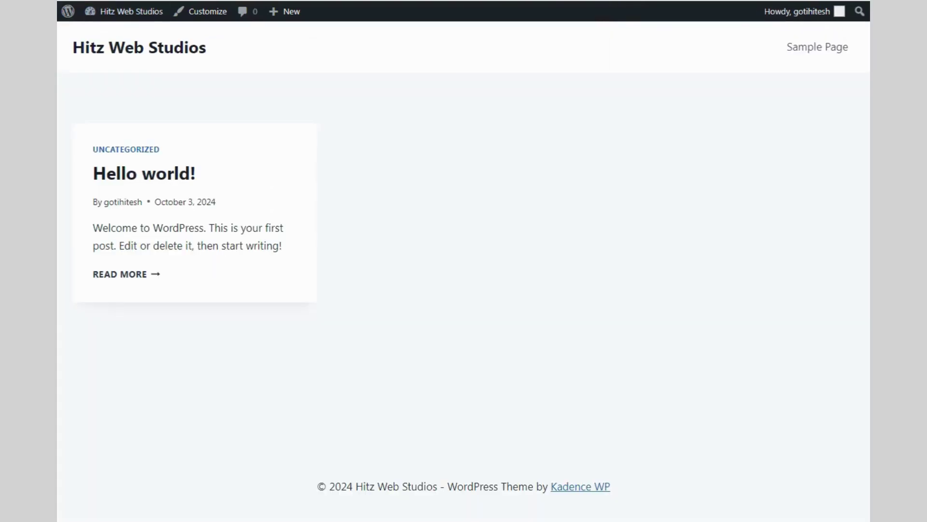
Go back from the site view to the Themes page showing Kadence as active
key(alt+Left)
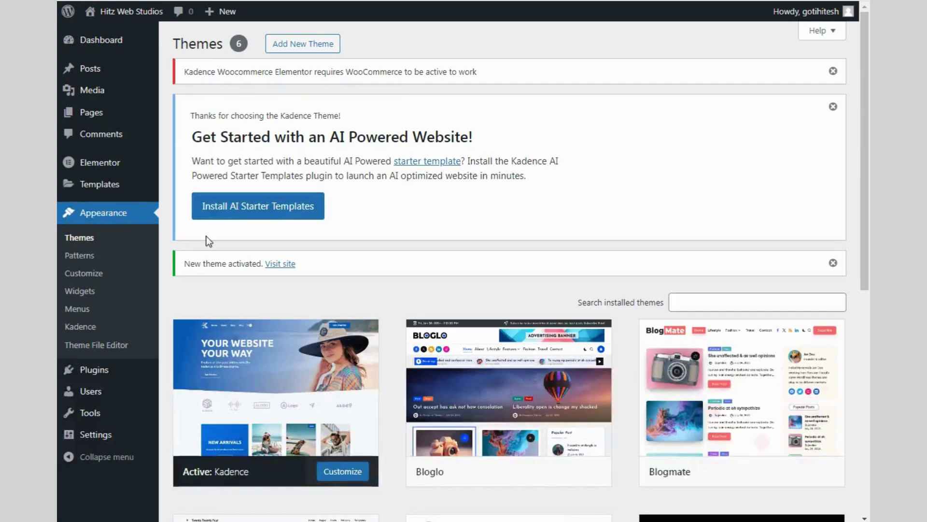
mouse_move(92, 415)
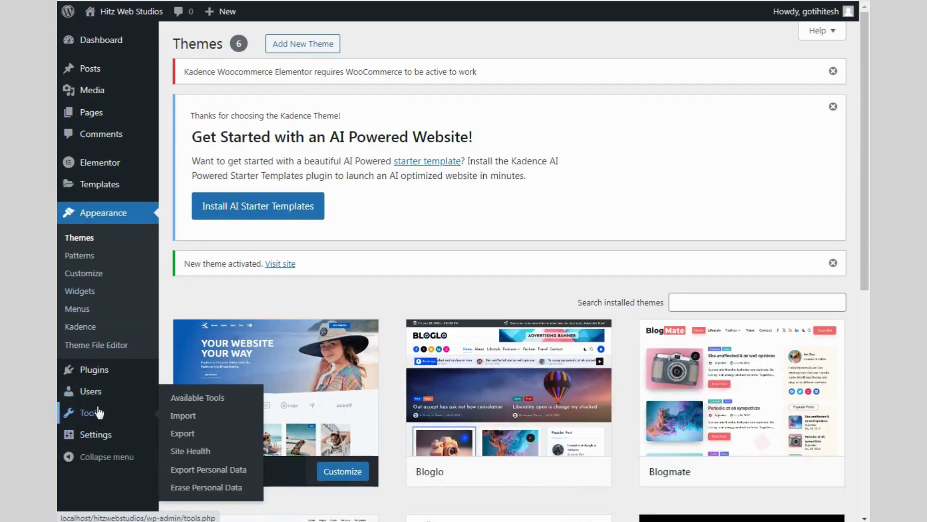
mouse_move(99, 380)
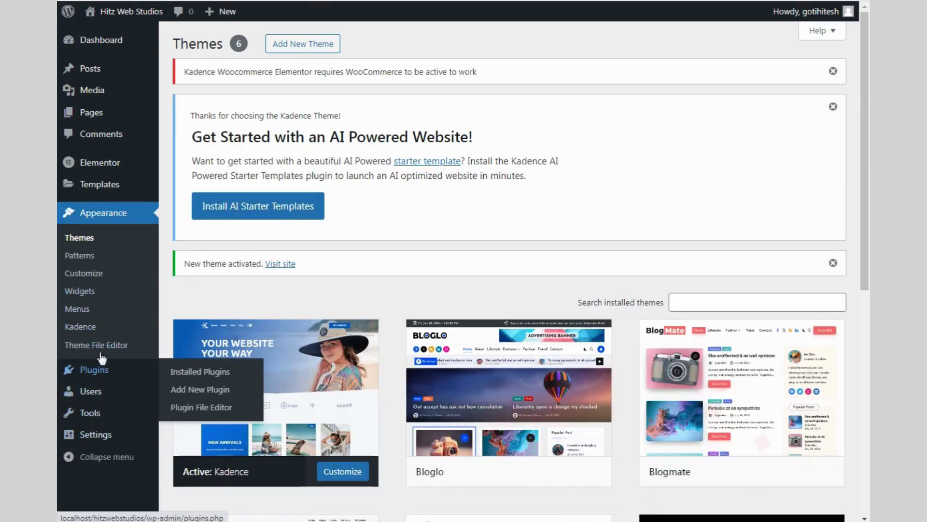
mouse_move(98, 185)
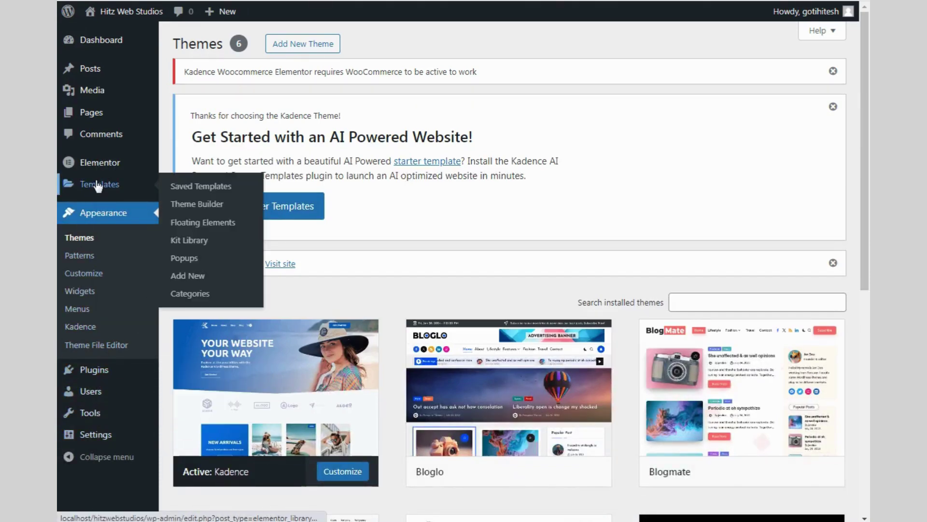
mouse_move(102, 437)
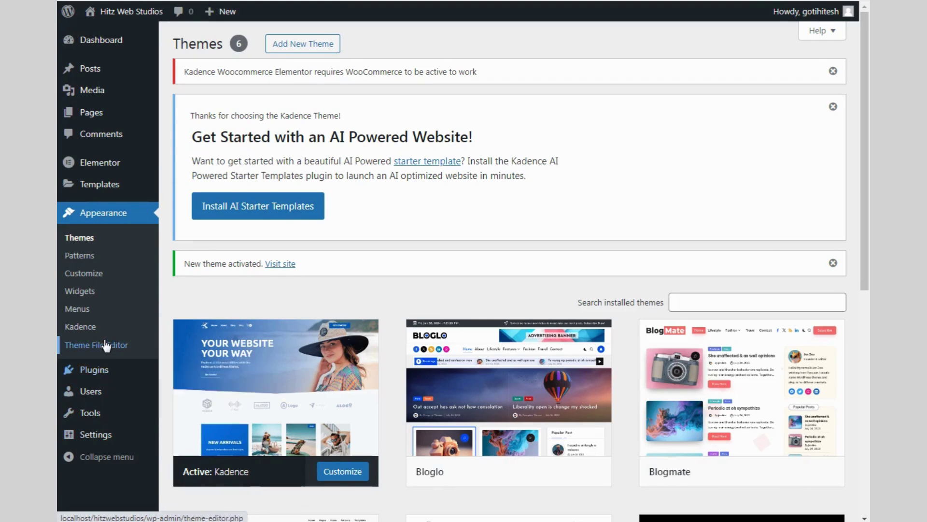
Open the Kadence theme dashboard and install the AI Starter Templates plugin
click(80, 326)
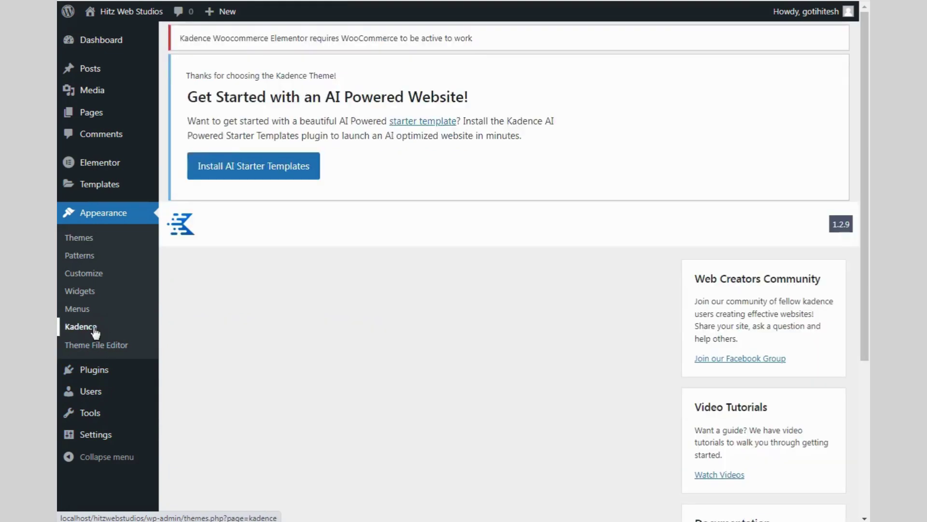
scroll(612, 285, down, 5)
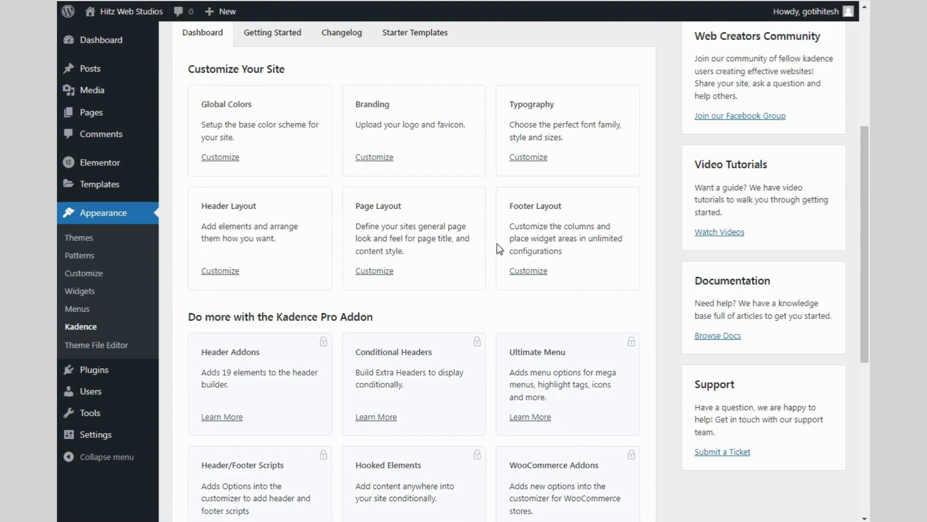
scroll(497, 243, down, 7)
scroll(500, 243, up, 8)
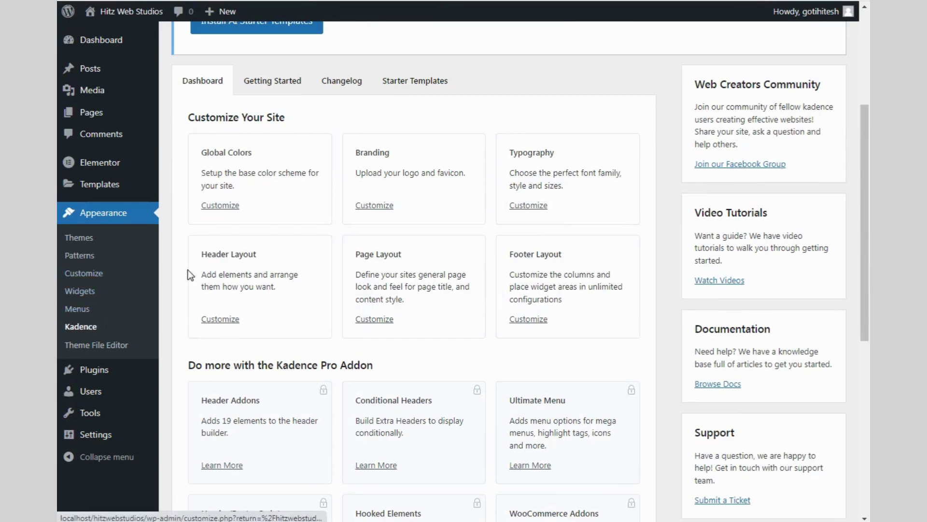
scroll(243, 258, up, 3)
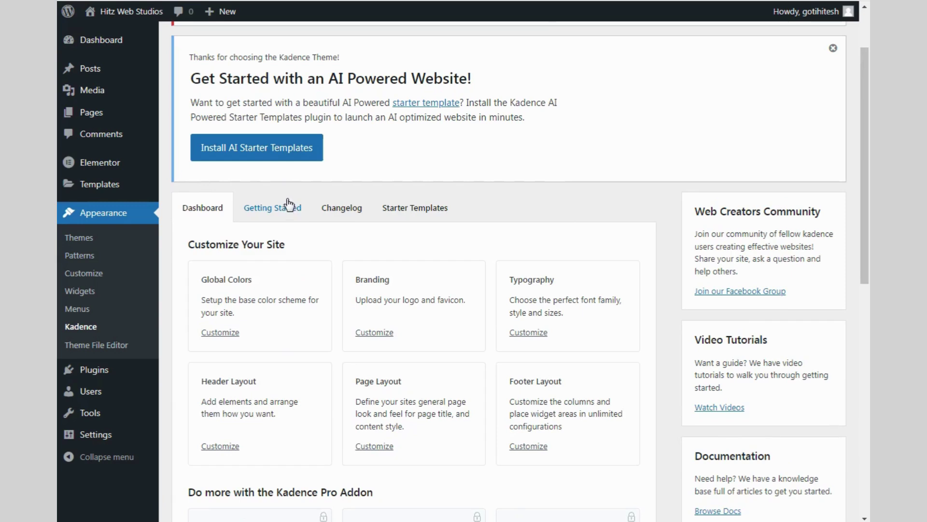
click(270, 157)
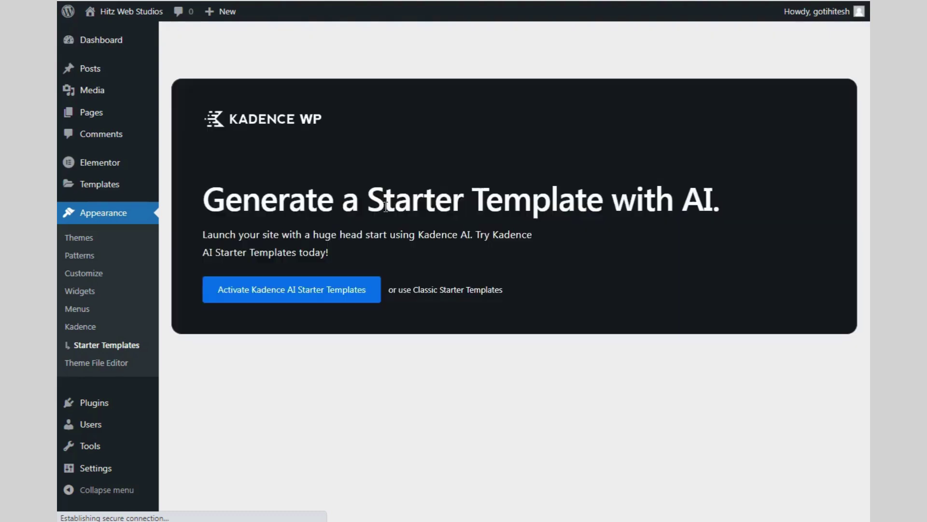
Switch to the Classic Starter Templates library and browse its templates
click(432, 293)
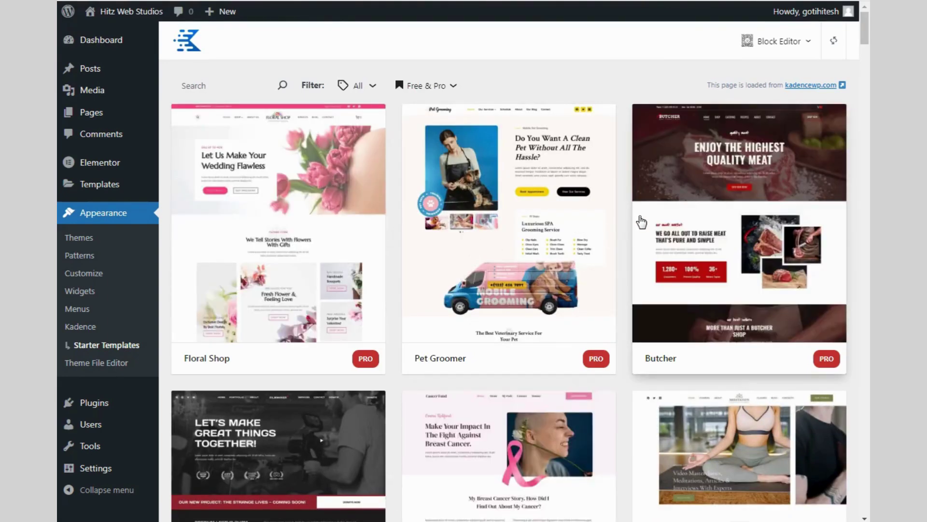
scroll(472, 134, down, 15)
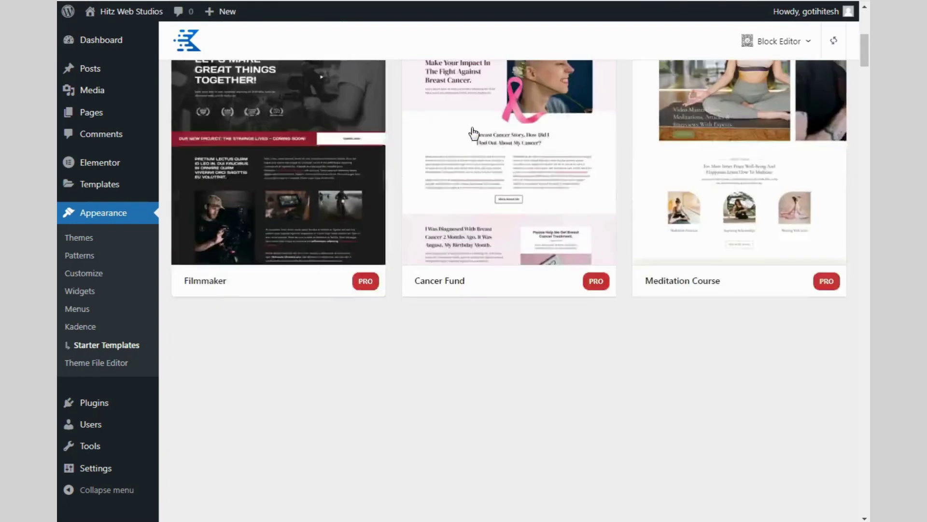
scroll(473, 134, down, 15)
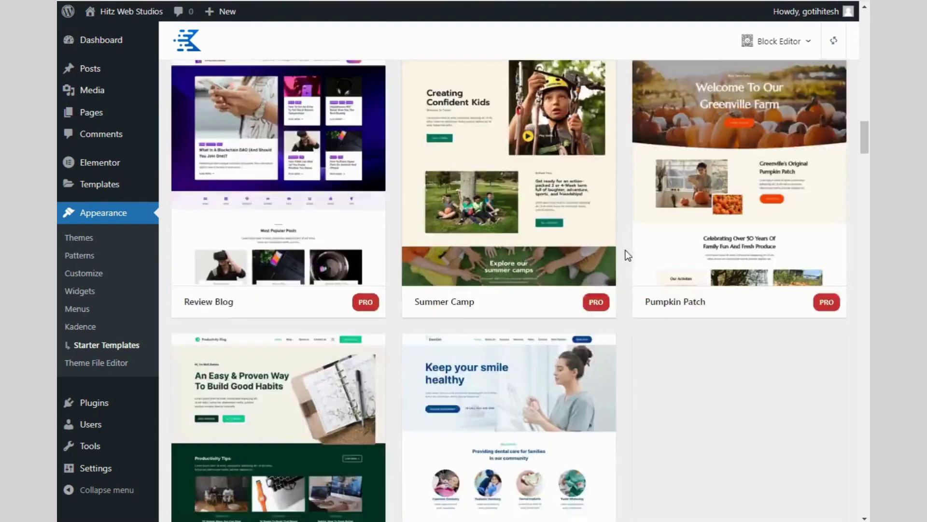
scroll(631, 254, up, 10)
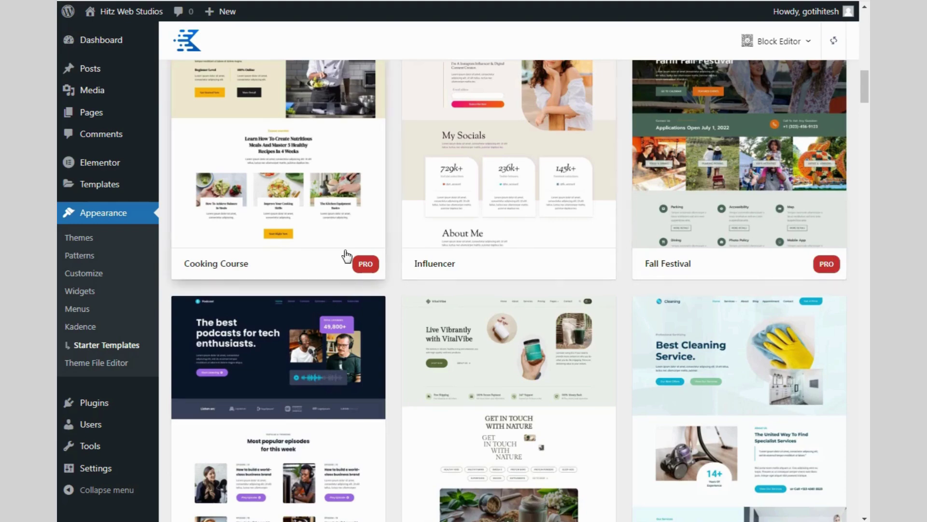
scroll(510, 238, up, 15)
scroll(509, 238, up, 5)
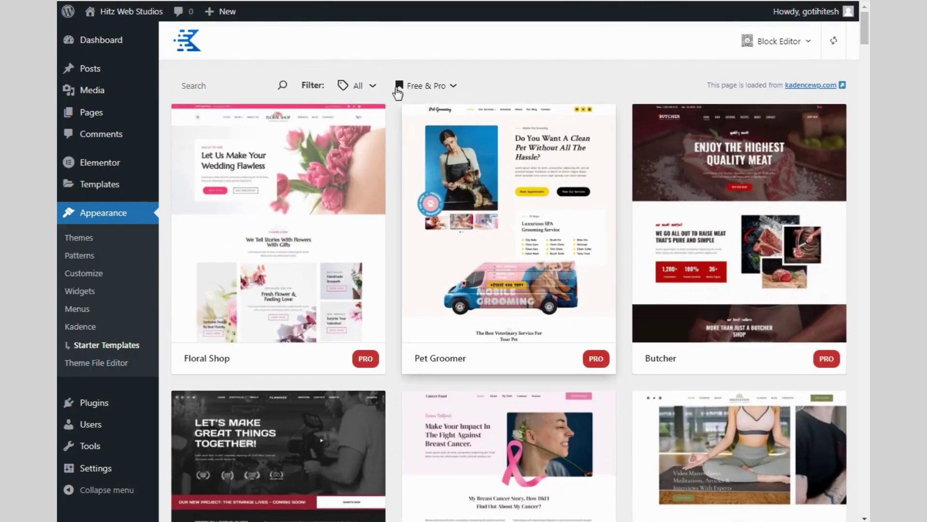
Filter the starter template library to show Free Only templates
click(425, 85)
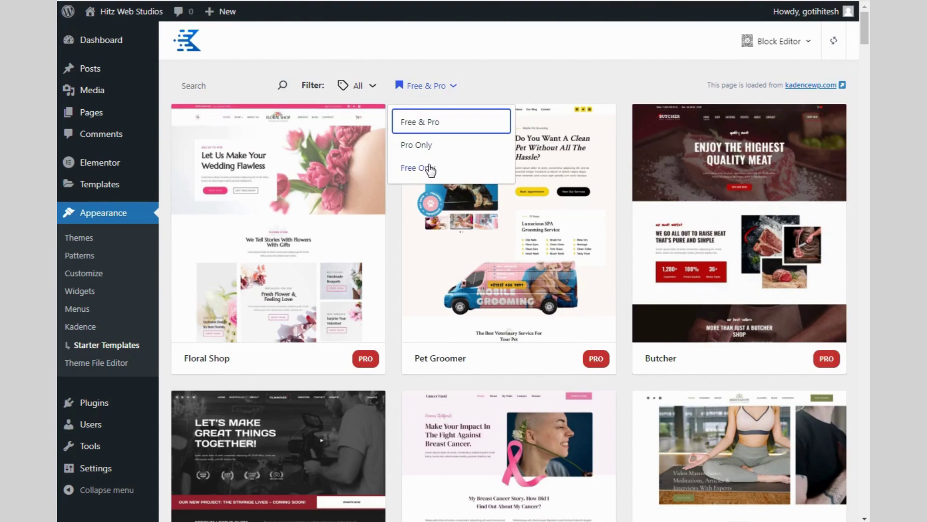
click(425, 167)
scroll(854, 260, down, 15)
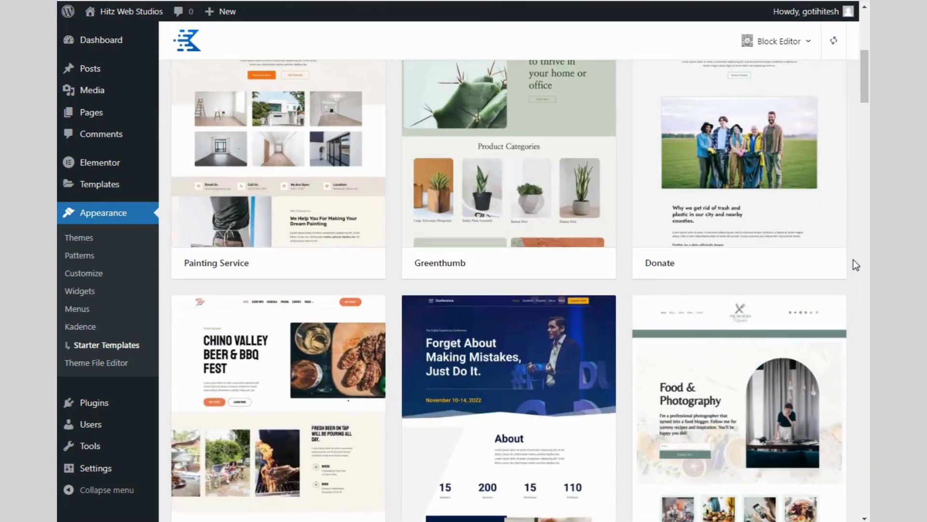
scroll(856, 256, up, 15)
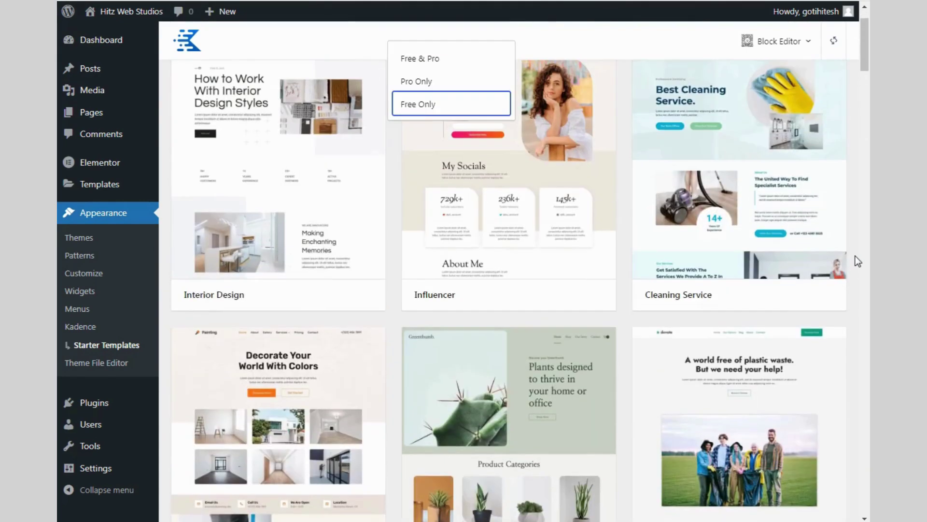
Choose Cleaning Service, keep default styles and content, and run the template import
click(728, 118)
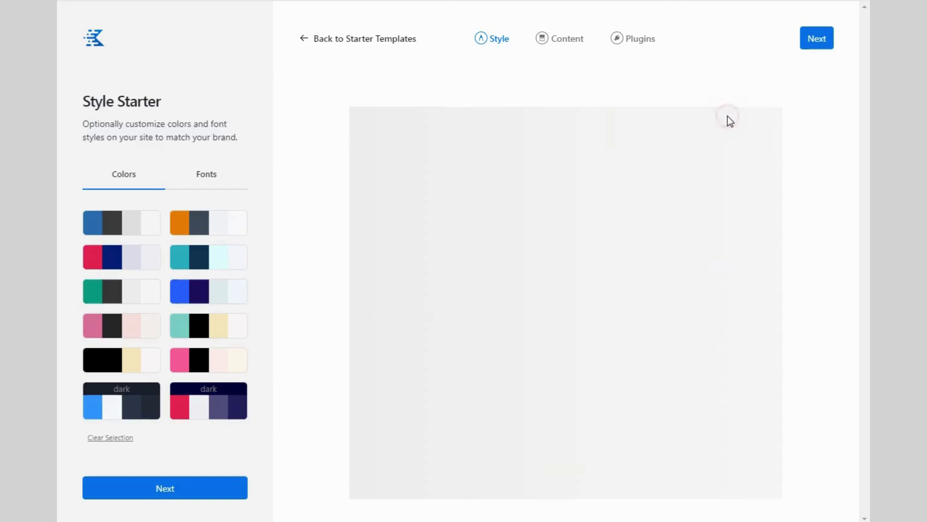
click(172, 488)
click(171, 488)
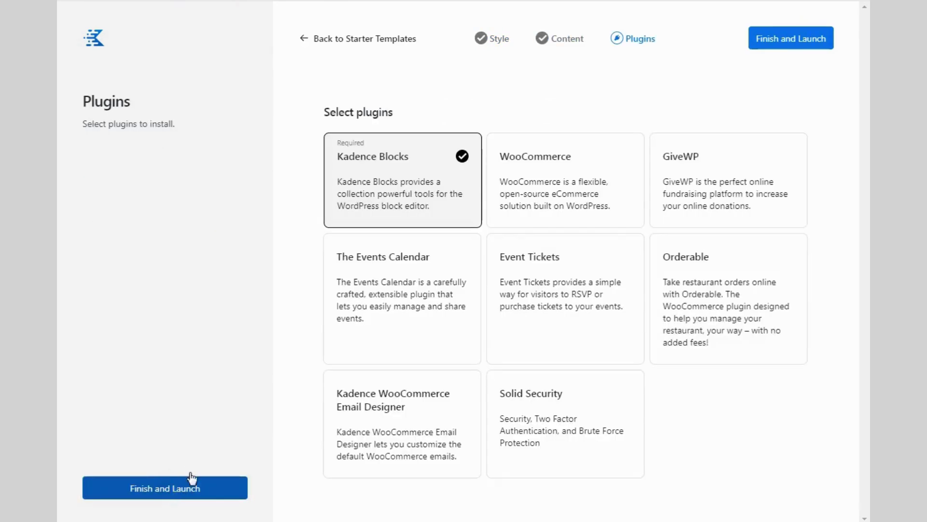
click(788, 42)
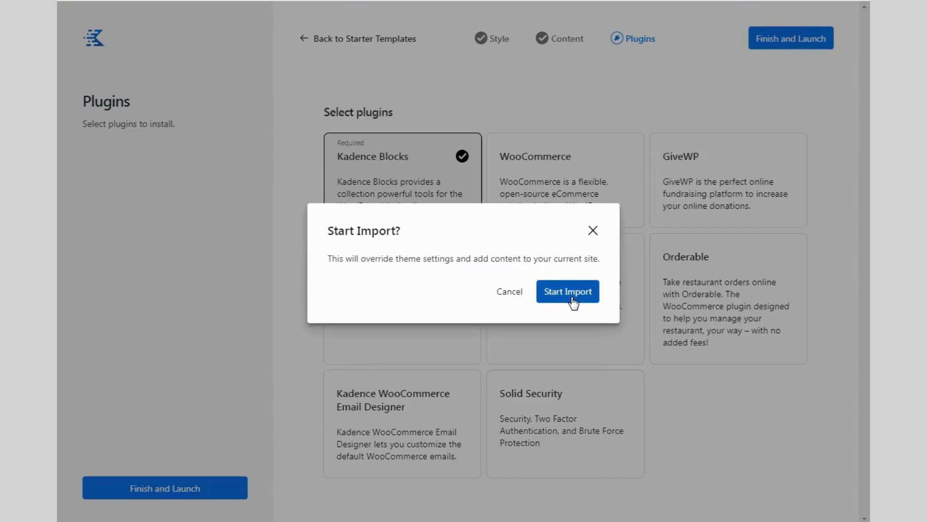
click(571, 296)
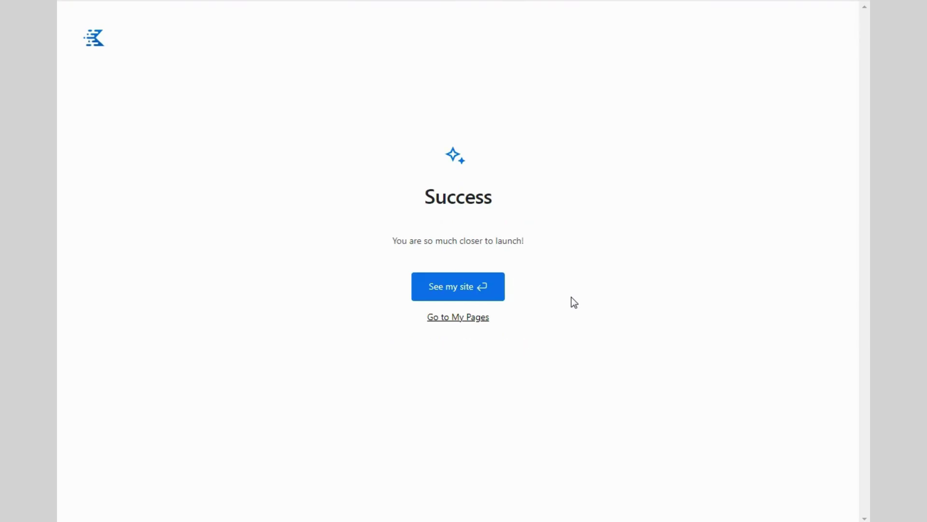
View the newly built cleaning site's home page, scrolling through its content
click(463, 299)
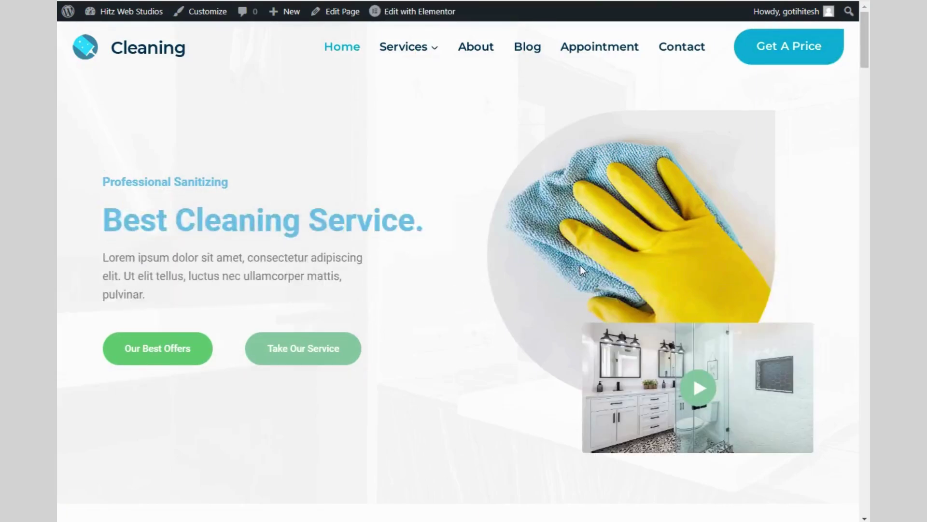
scroll(387, 176, down, 20)
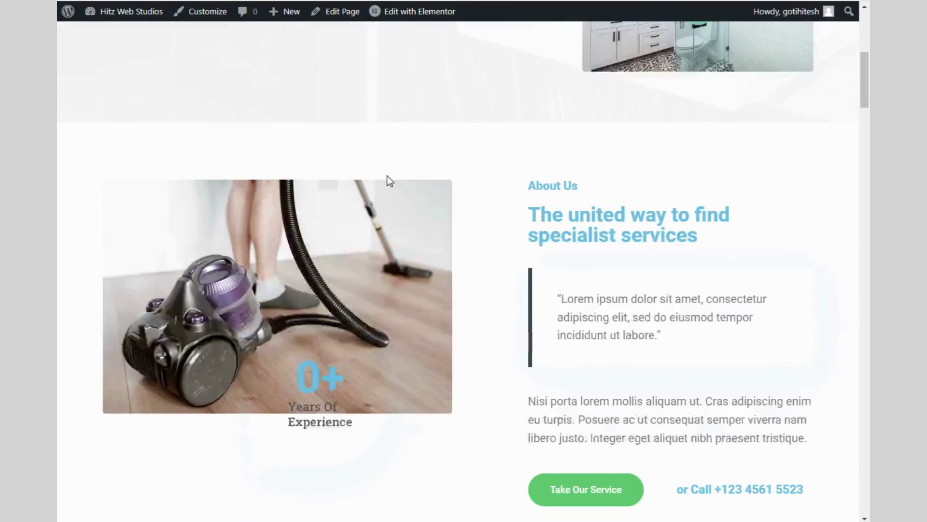
scroll(390, 181, down, 20)
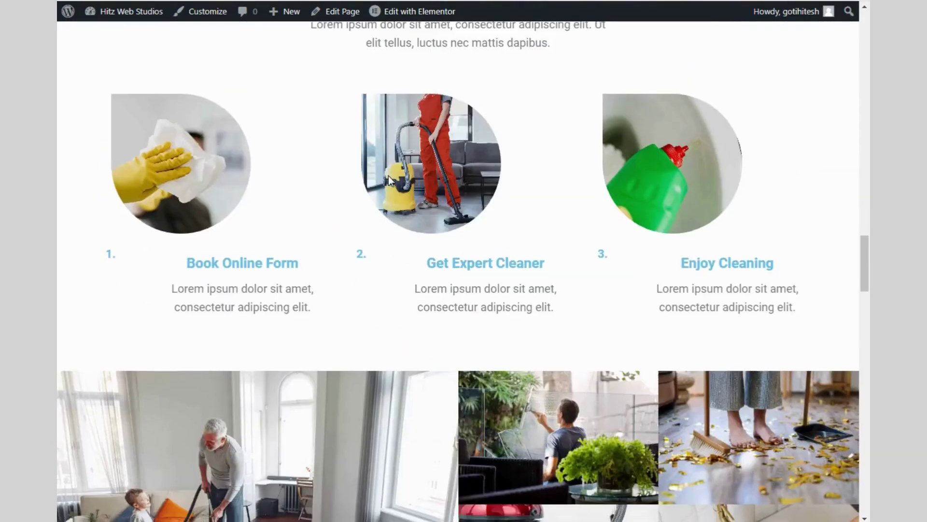
scroll(488, 215, down, 8)
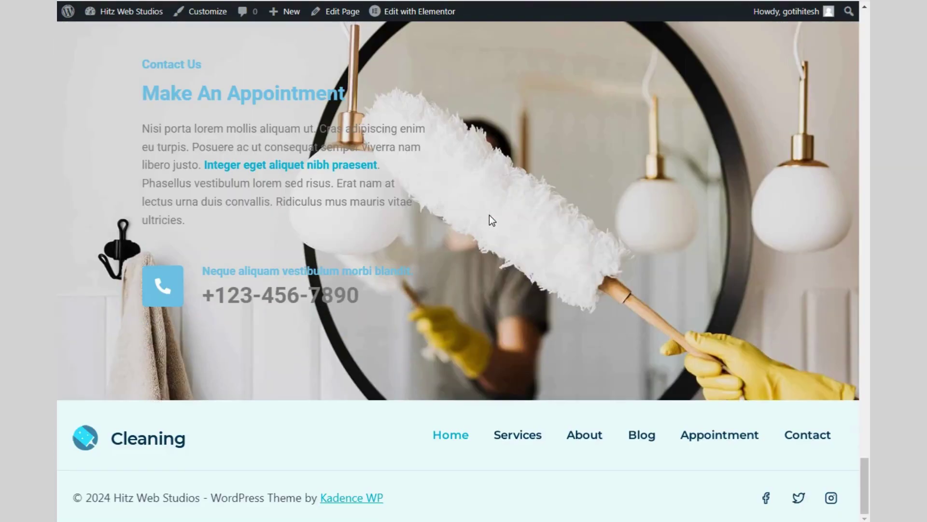
scroll(620, 272, up, 20)
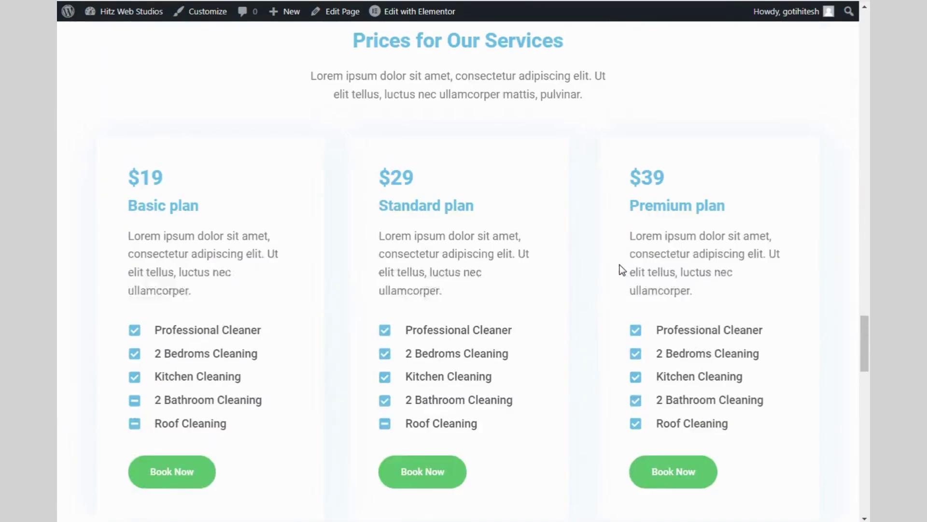
scroll(623, 269, up, 20)
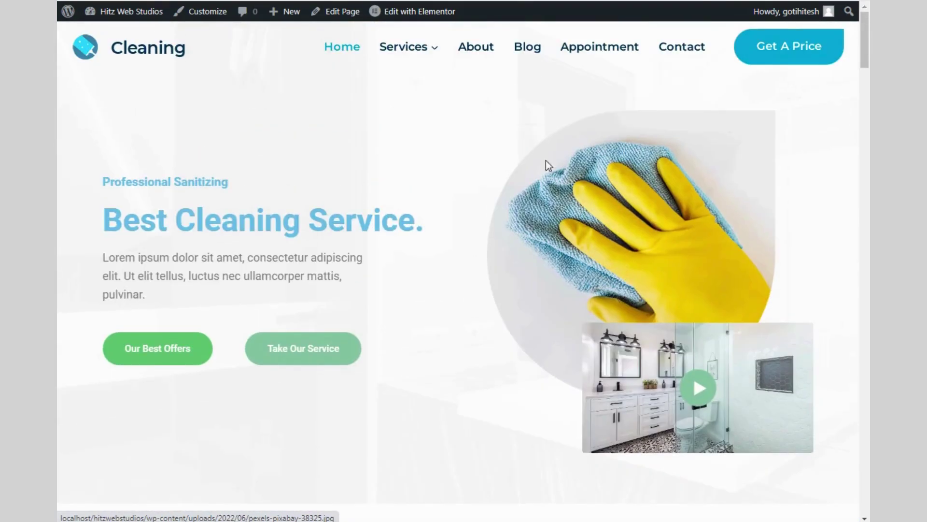
Look through the Service Details page
mouse_move(406, 59)
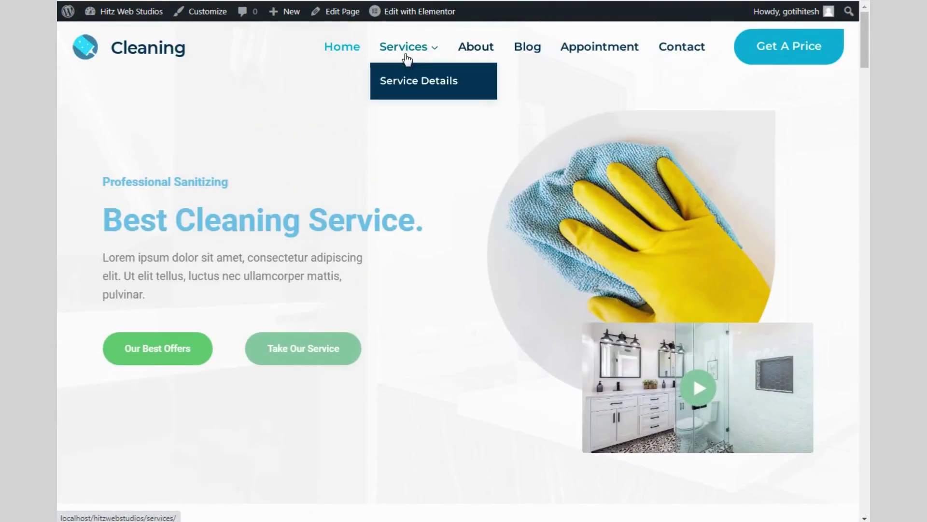
click(405, 89)
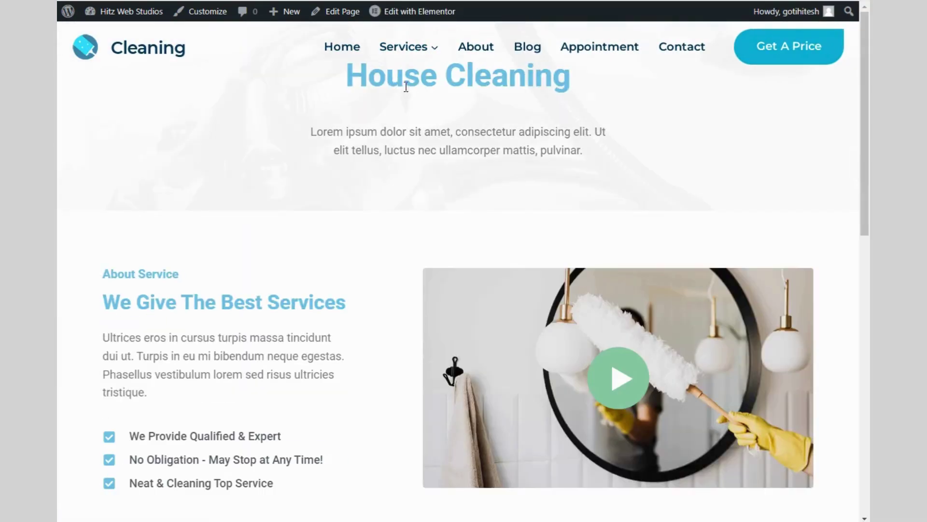
scroll(506, 136, down, 13)
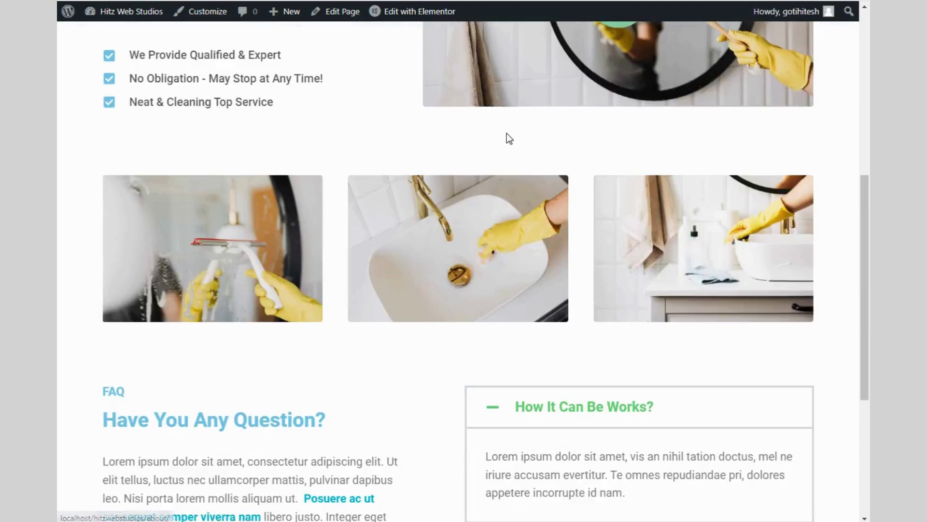
scroll(508, 138, up, 10)
scroll(508, 138, up, 3)
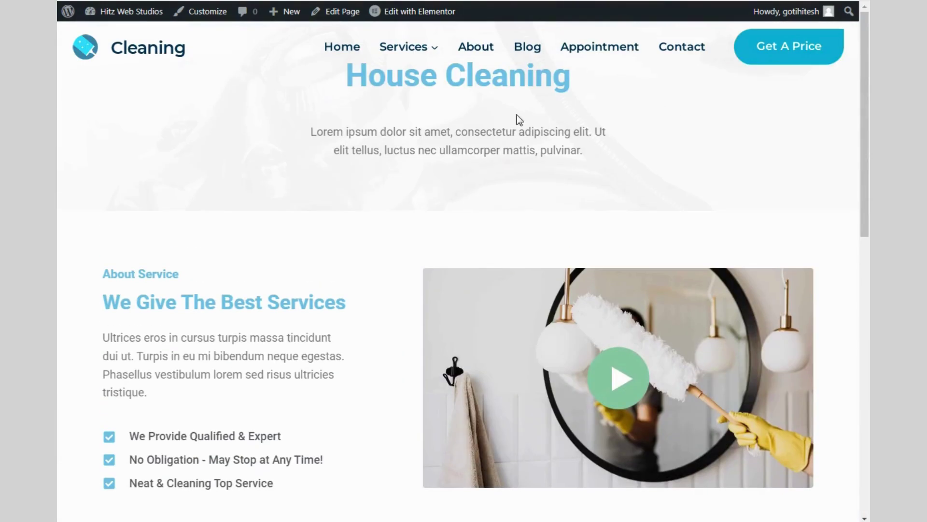
Look through the About page
click(483, 47)
scroll(514, 103, down, 1)
scroll(517, 105, down, 18)
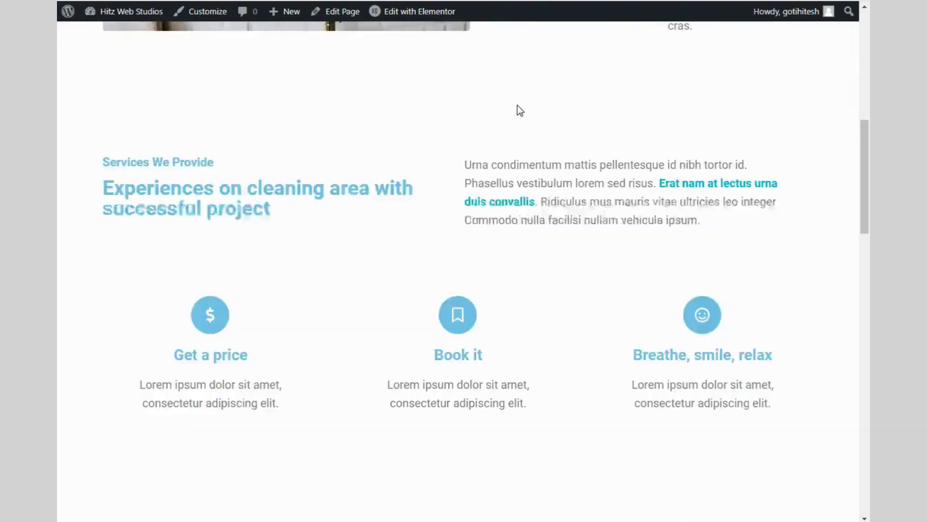
scroll(548, 130, down, 10)
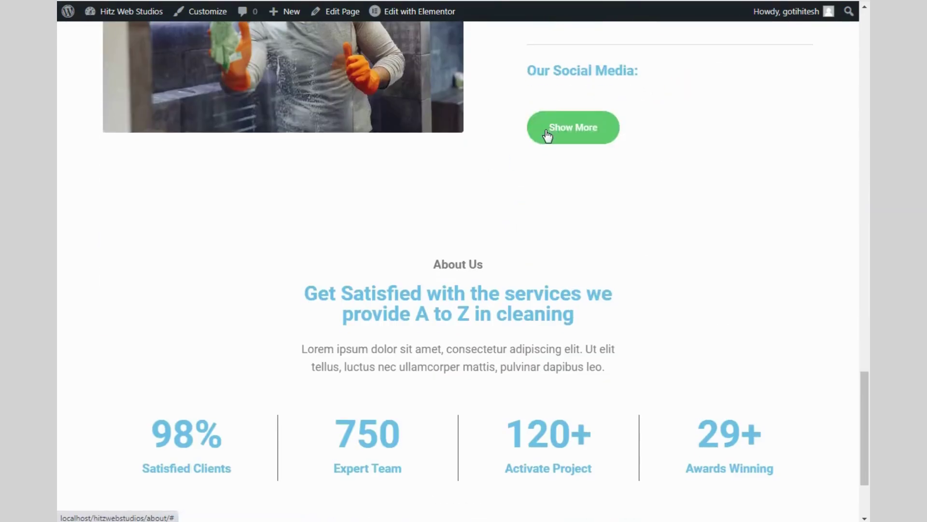
scroll(548, 135, up, 14)
scroll(545, 130, up, 12)
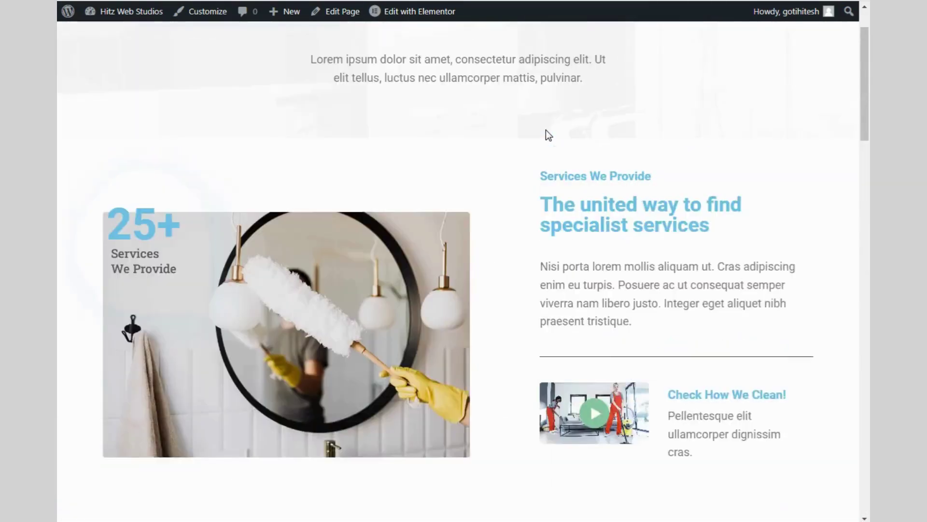
Visit the Blog and Appointment pages, then scroll through Contact Us
click(531, 47)
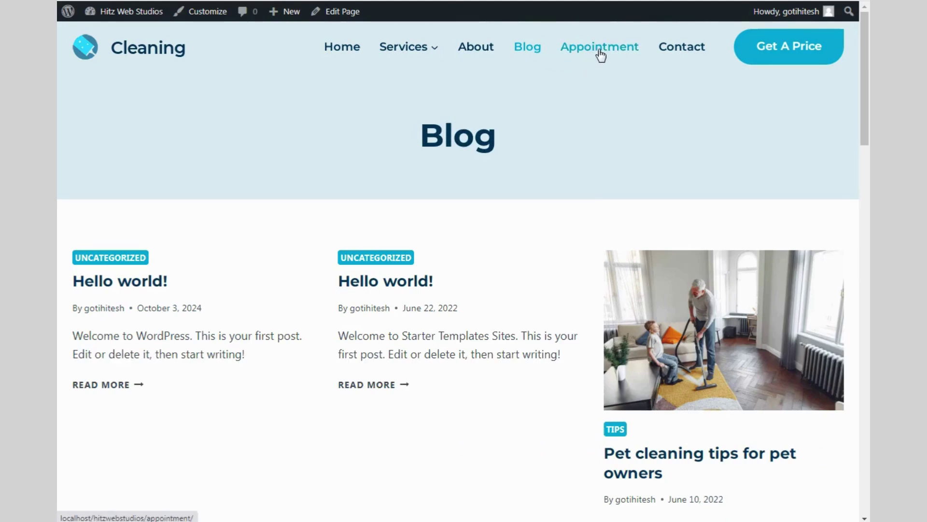
click(599, 48)
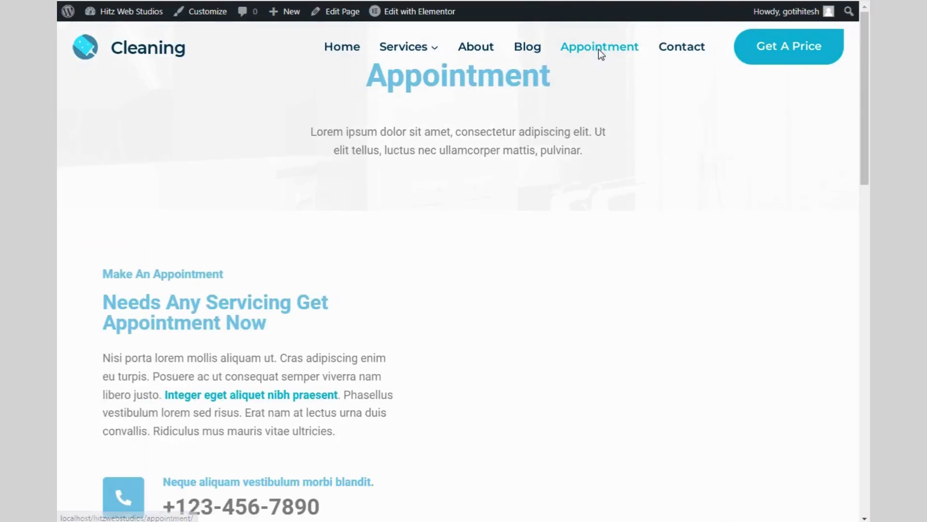
click(675, 51)
scroll(374, 223, down, 5)
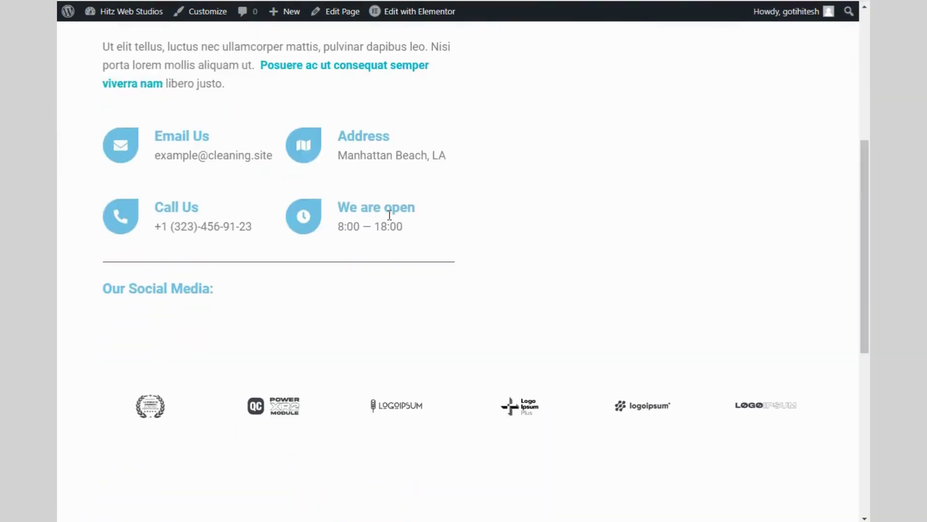
scroll(506, 208, down, 8)
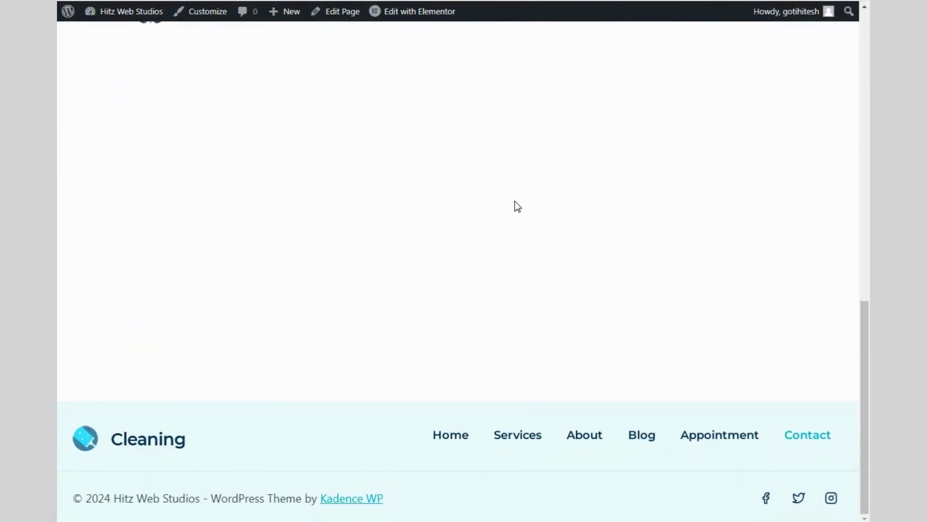
scroll(516, 205, up, 9)
scroll(515, 201, up, 5)
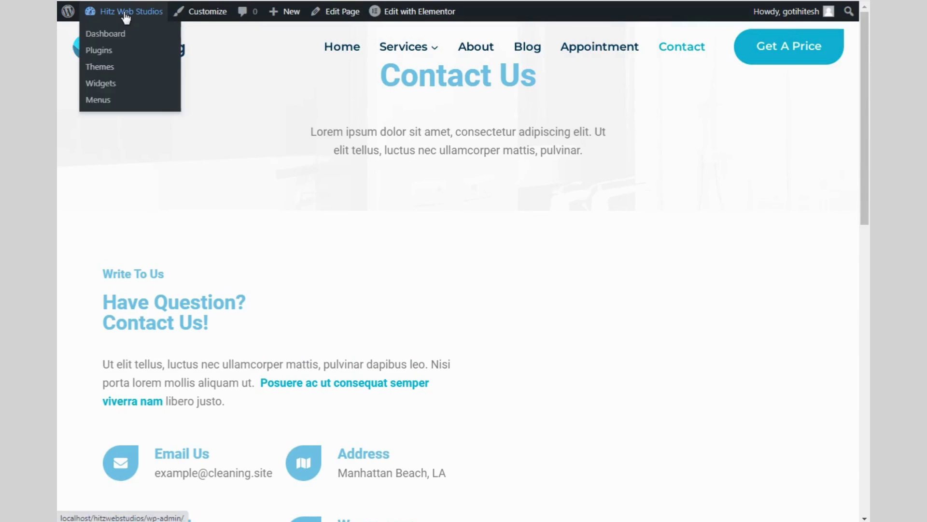
From the dashboard's Add New Plugin page, search for 'all in one migration'
click(123, 33)
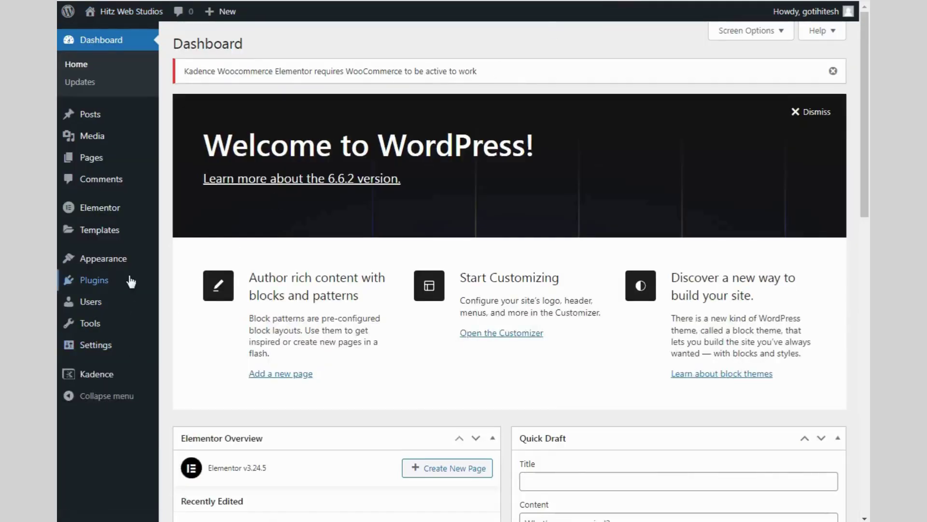
mouse_move(107, 286)
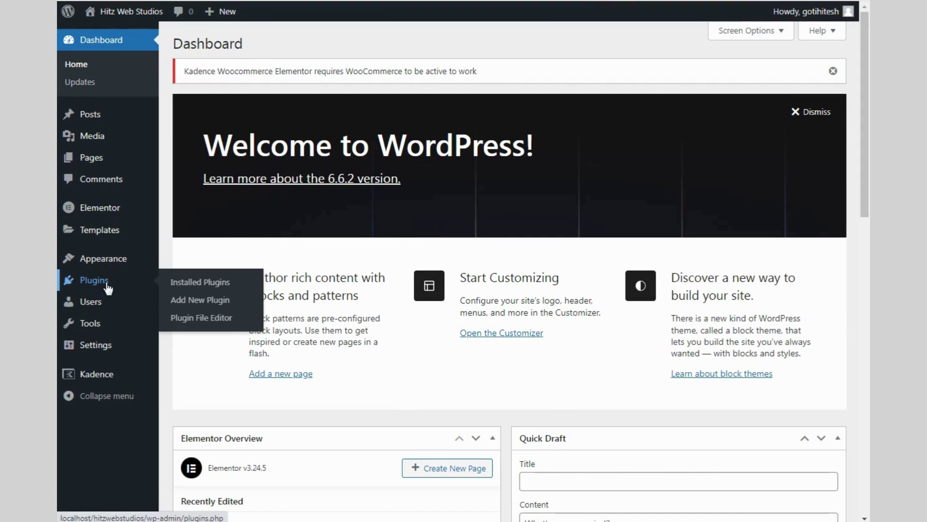
click(181, 301)
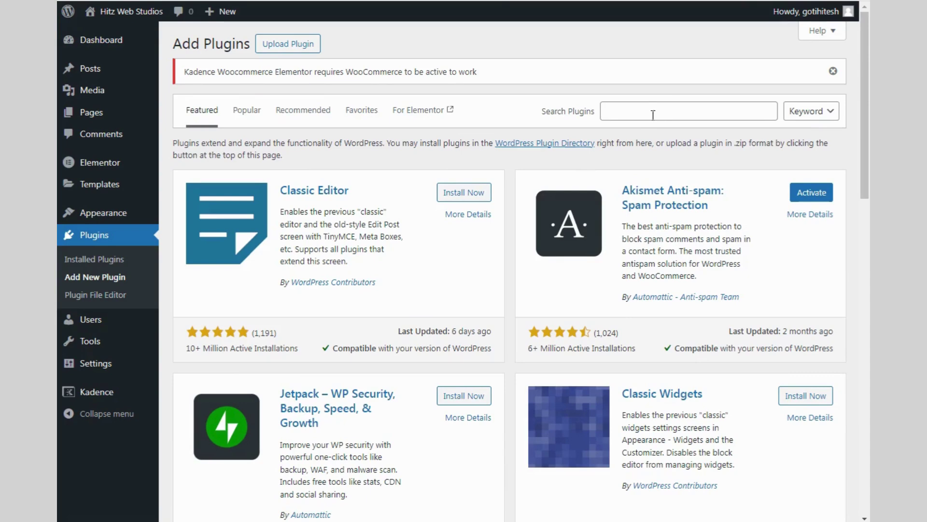
click(651, 114)
text(all)
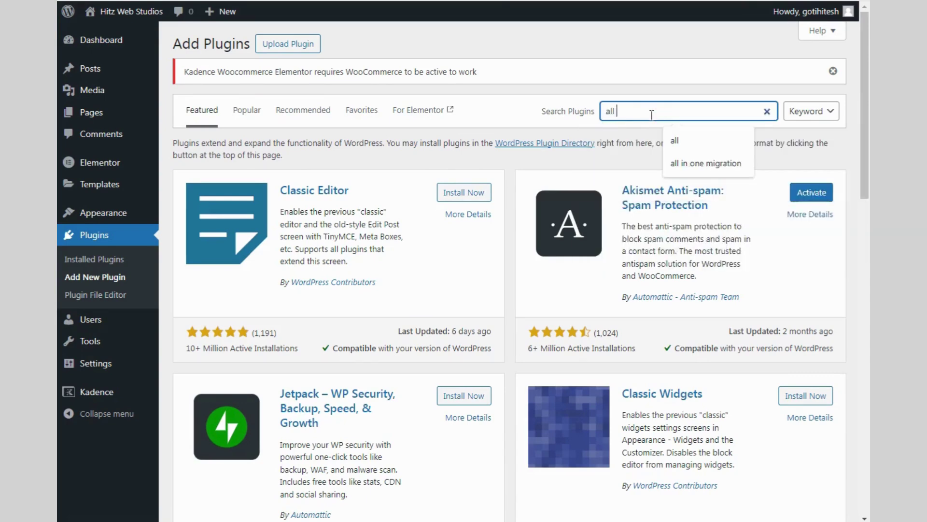
key(Down)
key(Down)
key(Return)
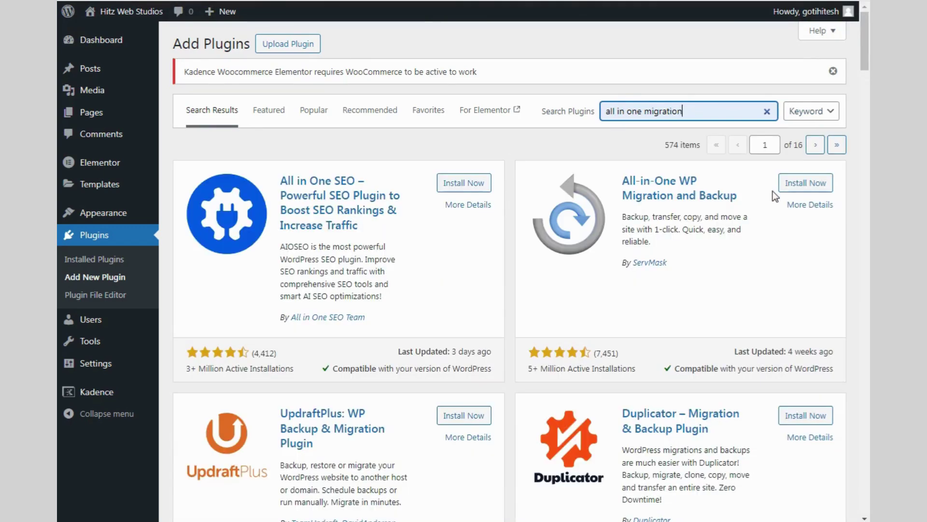
Install and activate All-in-One WP Migration 7.86, then view its Export, Import and Backups pages
click(795, 185)
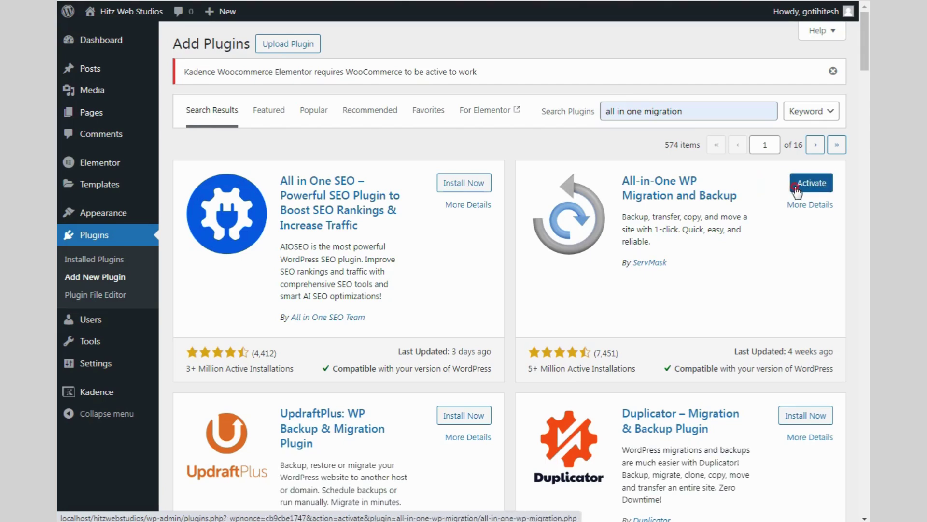
click(797, 188)
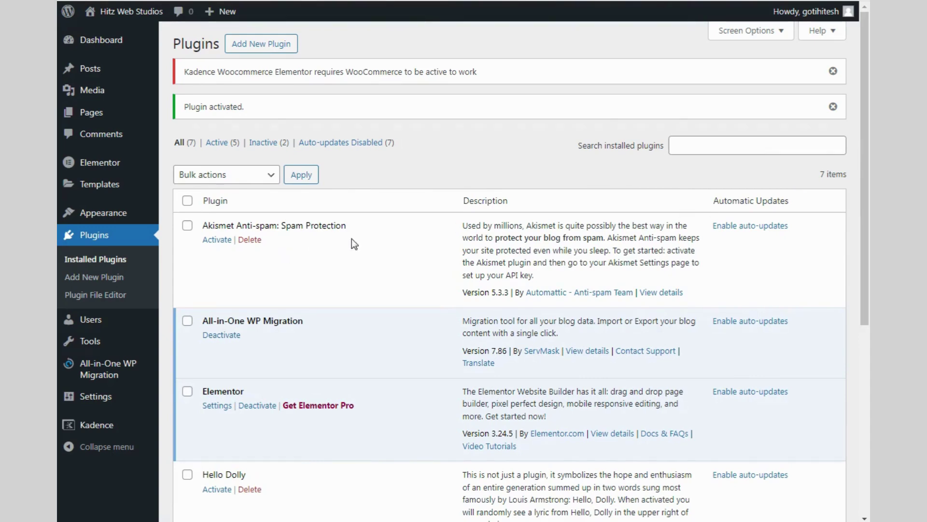
mouse_move(114, 376)
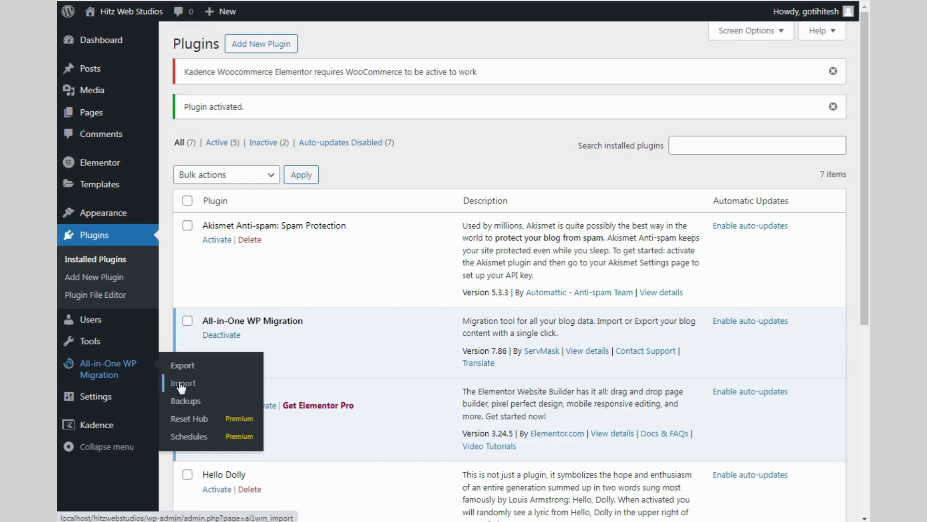
click(191, 367)
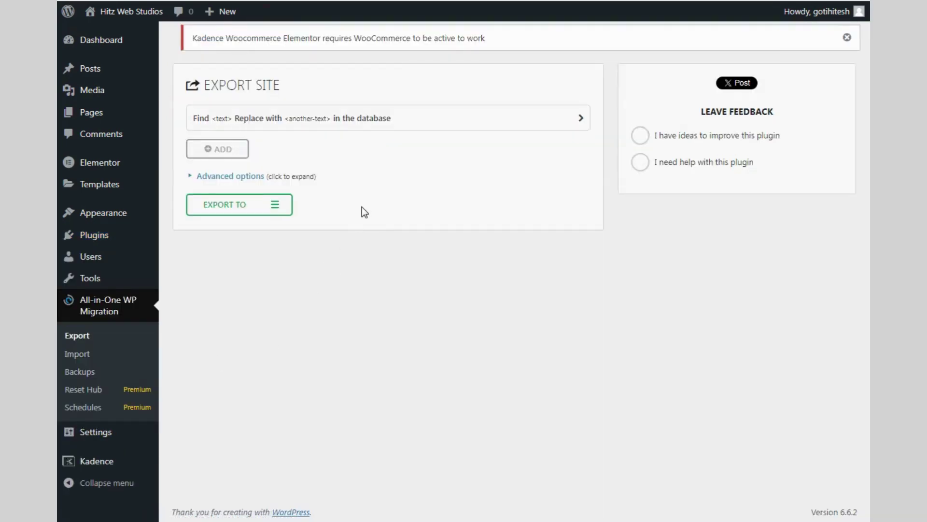
click(110, 359)
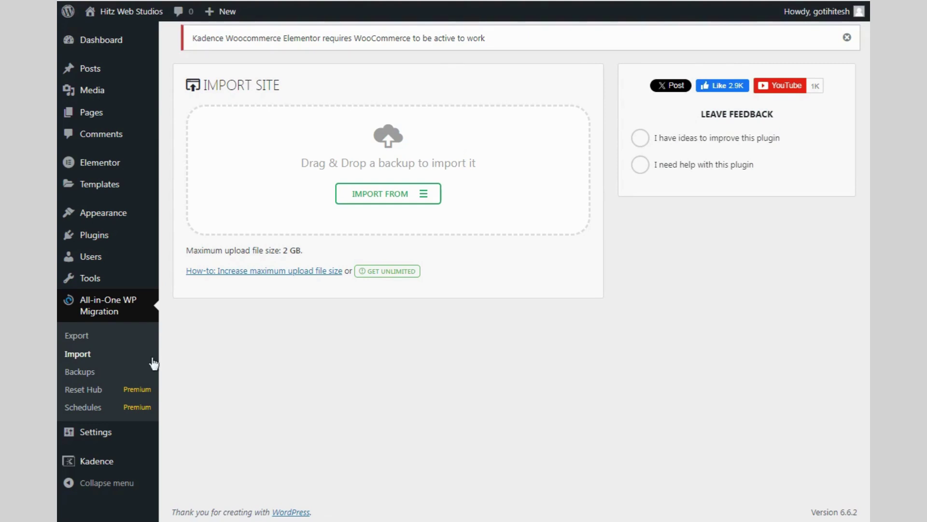
click(88, 373)
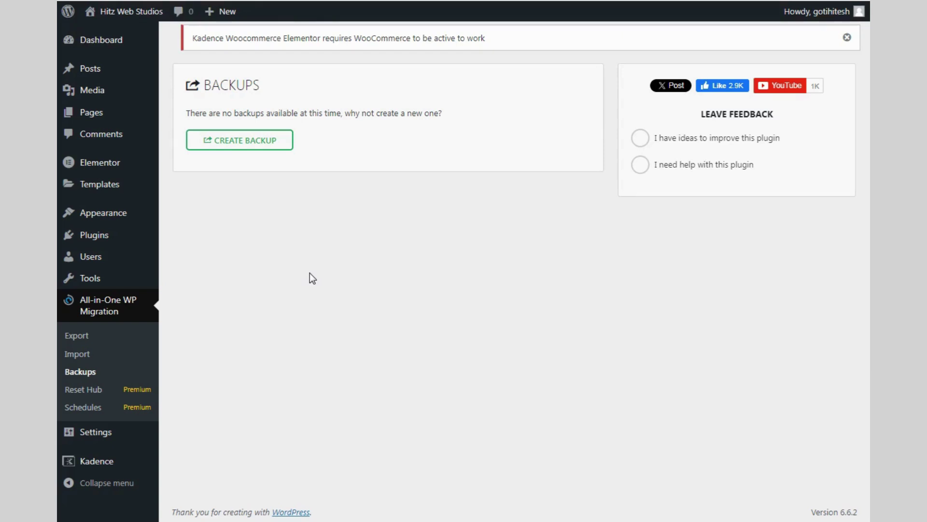
Create a 118.54 MB full site backup and download its .wpress file
click(240, 142)
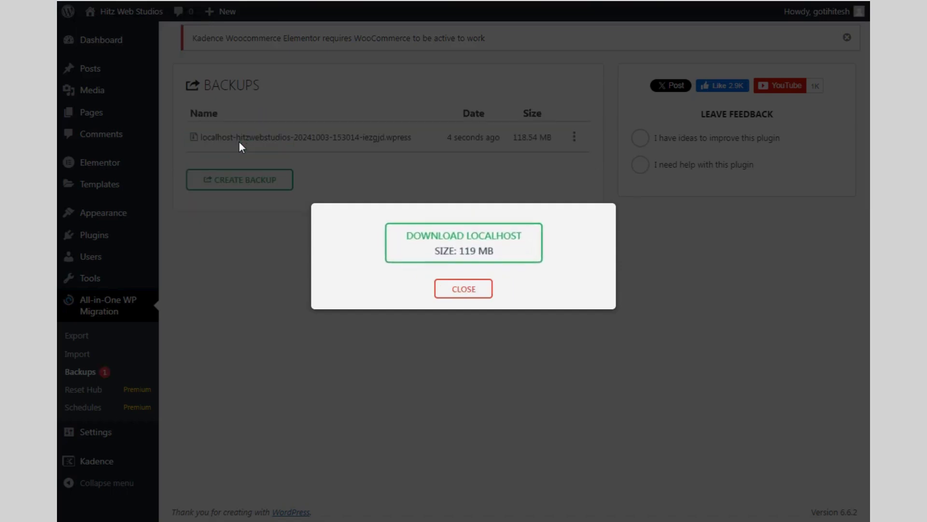
click(440, 289)
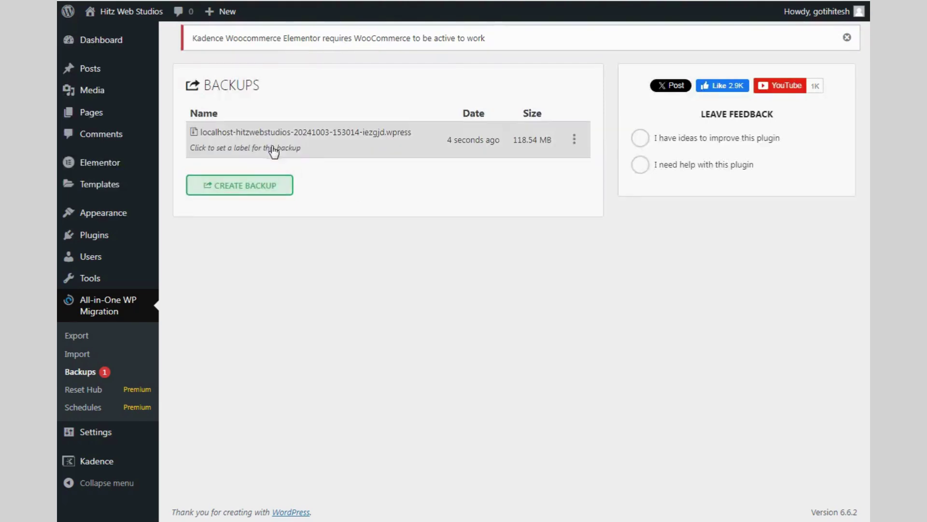
click(574, 140)
click(556, 182)
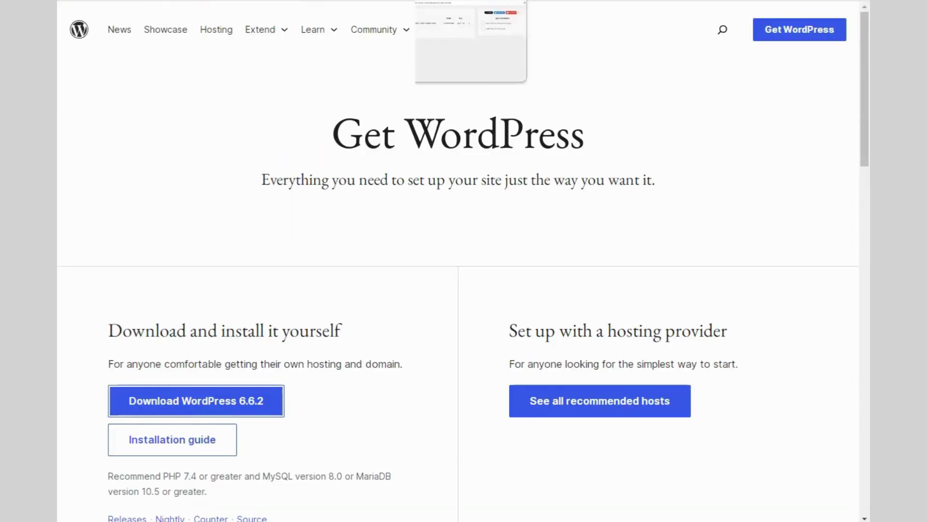
Load technology.hitdeals.in/demo/wp-admin in a new Chrome tab
key(ctrl+t)
text(te)
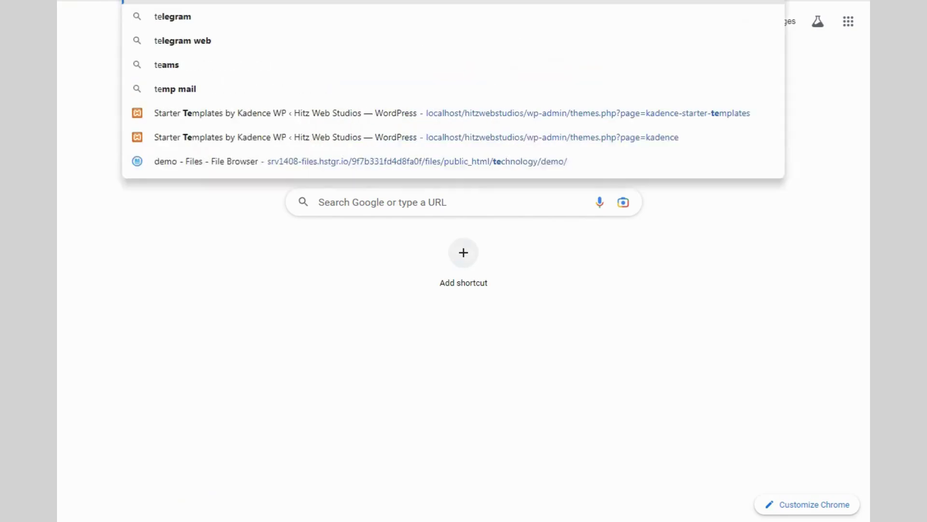
text(chnolo)
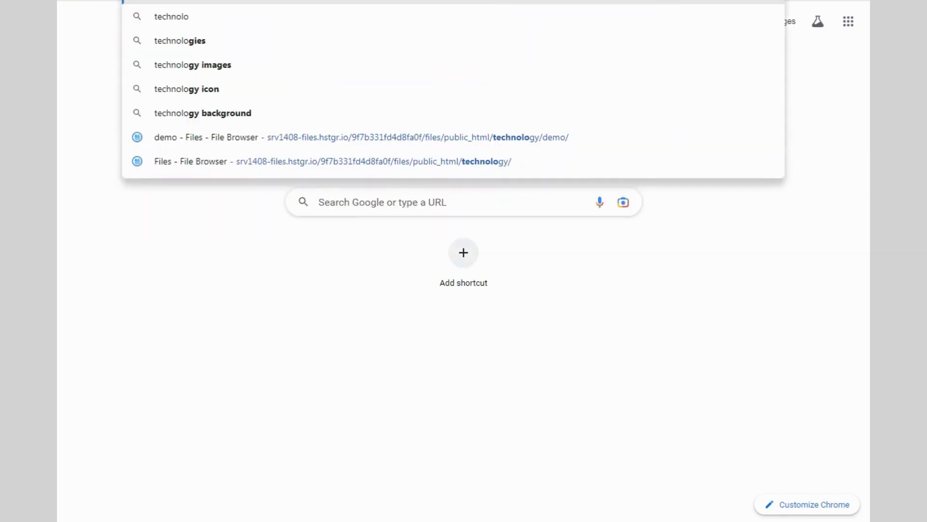
text(gy.hitdeals.in)
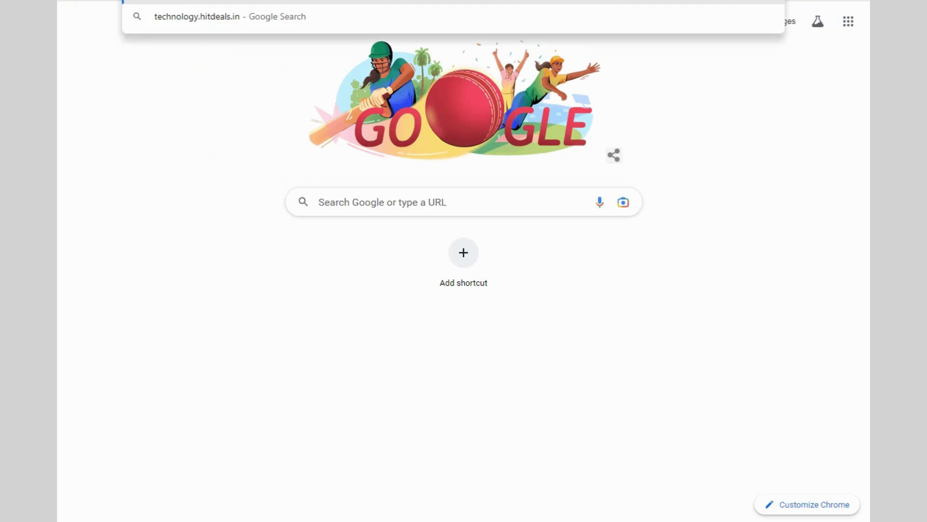
text(/demo)
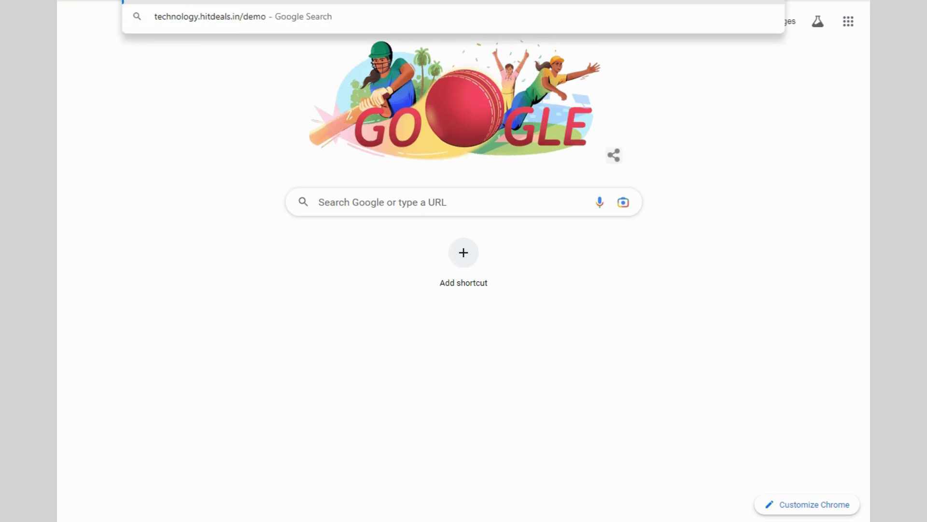
text(/wp-admin)
key(Return)
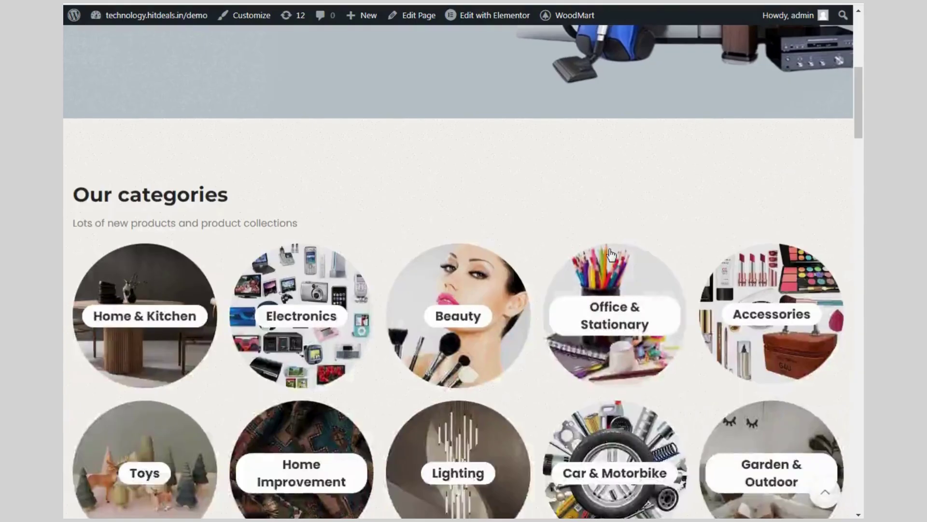
Switch to the live site's front end and close the sign-up popup over the shop
scroll(618, 244, down, 15)
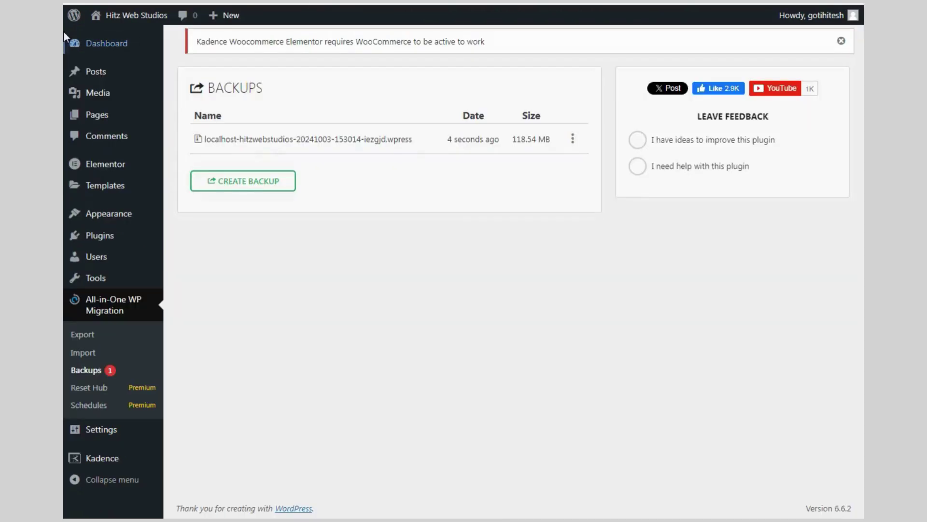
mouse_move(129, 15)
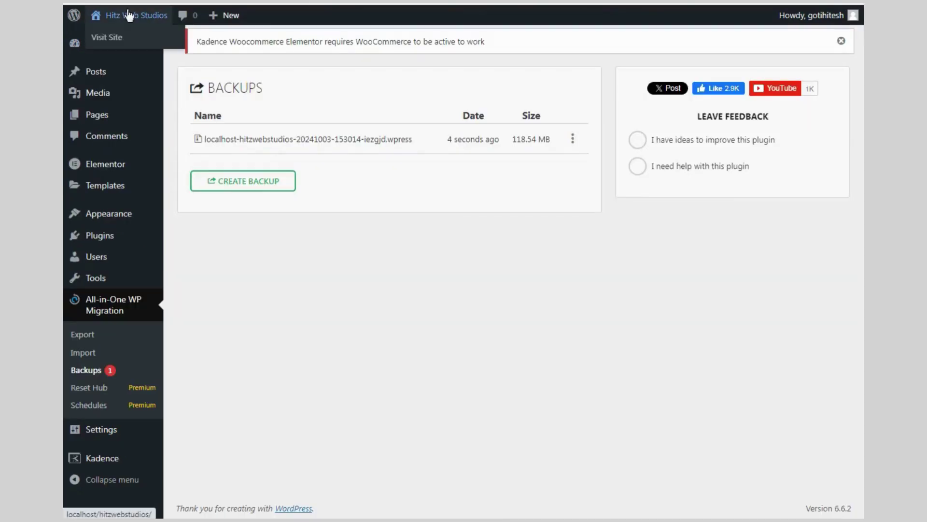
click(128, 37)
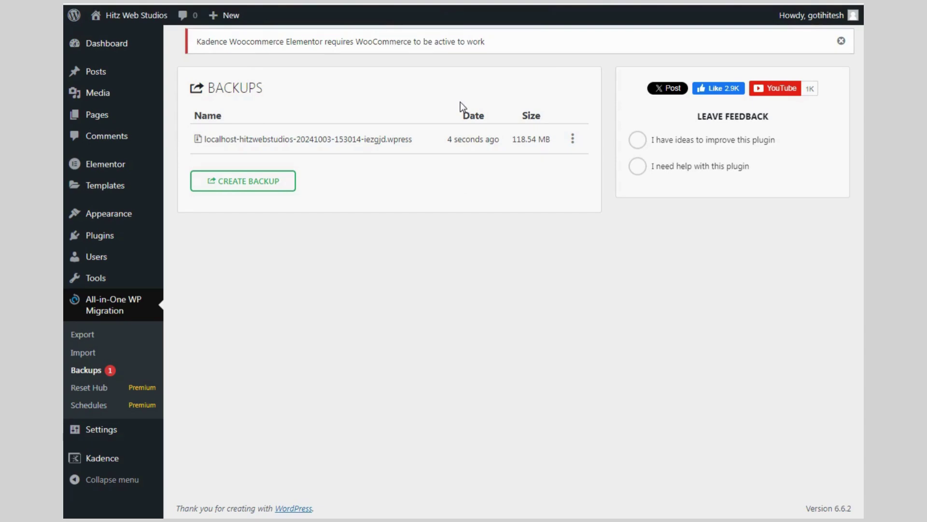
scroll(441, 316, down, 15)
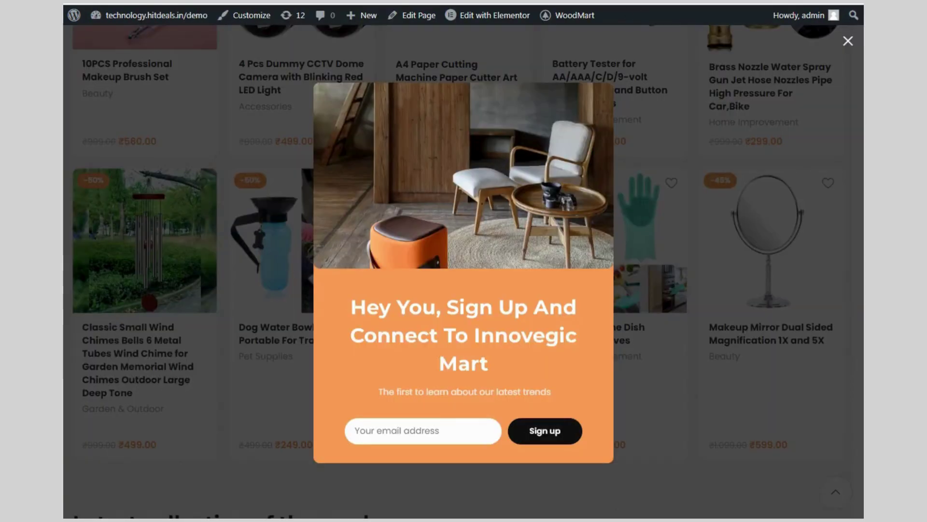
click(845, 43)
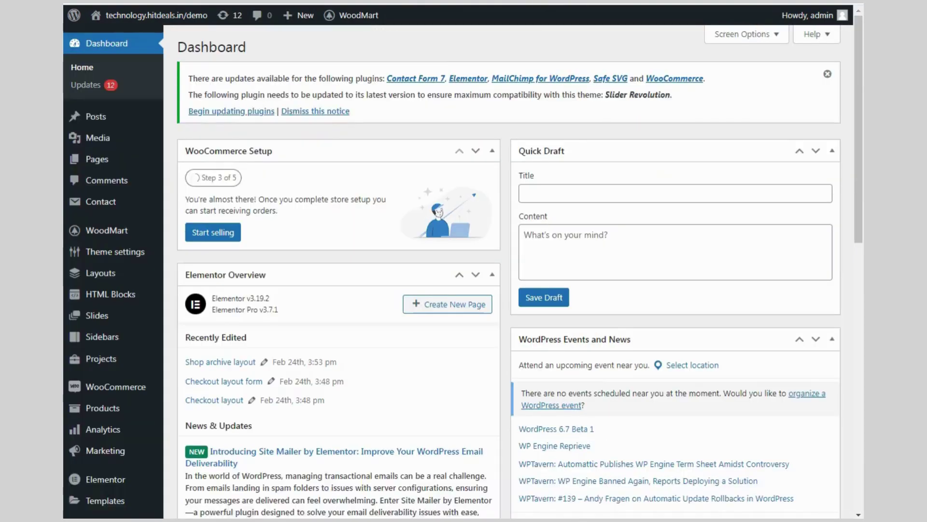
Search the plugin directory on the live site for 'all in one migration'
scroll(224, 273, down, 4)
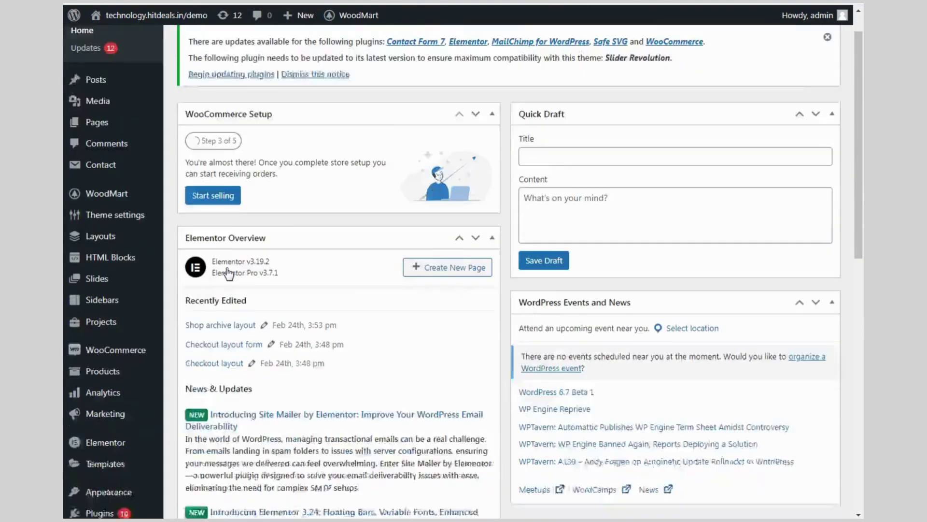
mouse_move(112, 373)
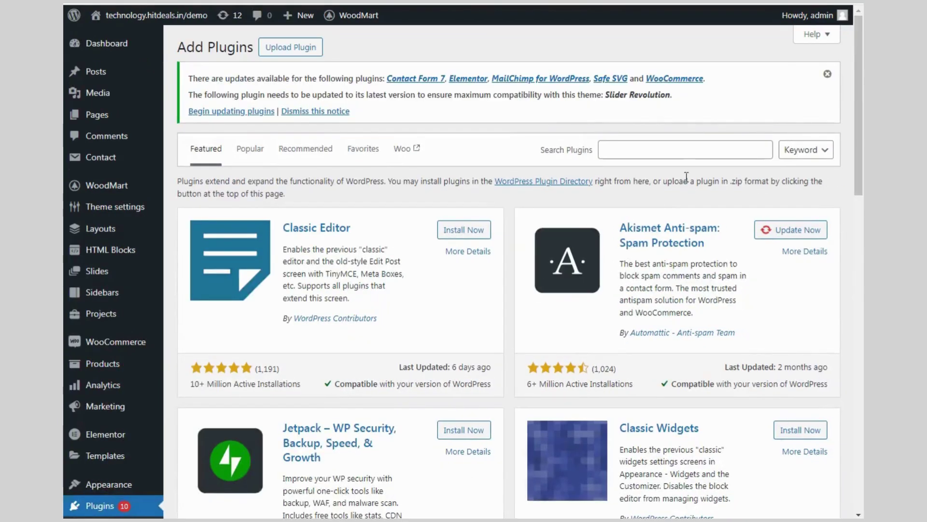
click(681, 155)
text(a)
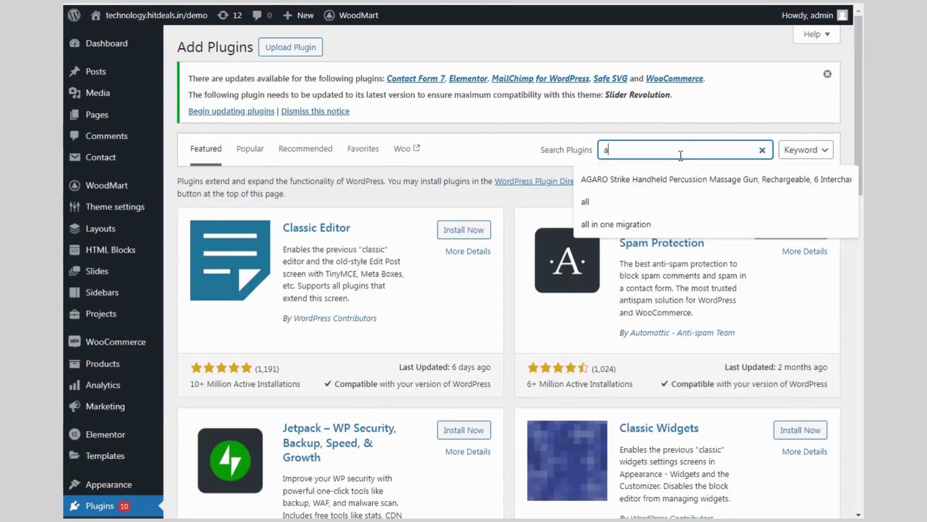
text(ll)
key(Down)
key(Down)
key(Escape)
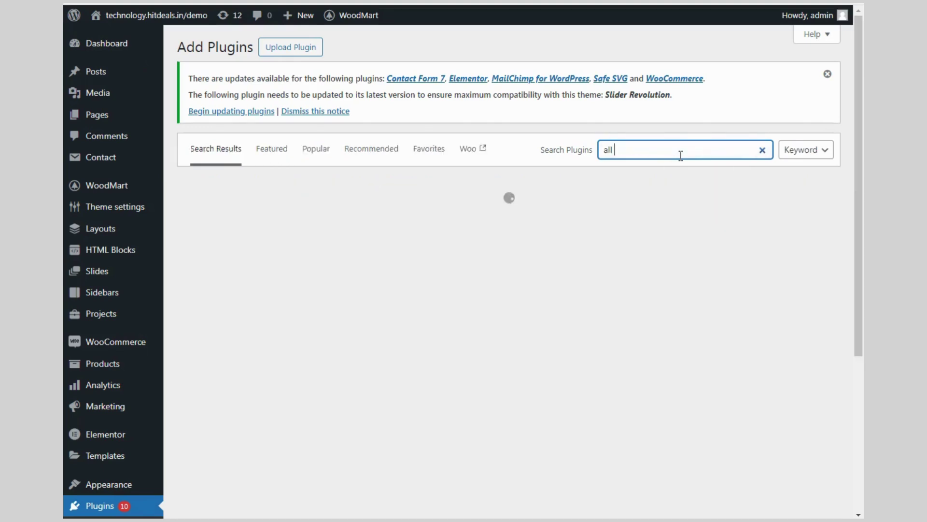
click(681, 155)
click(674, 152)
click(701, 202)
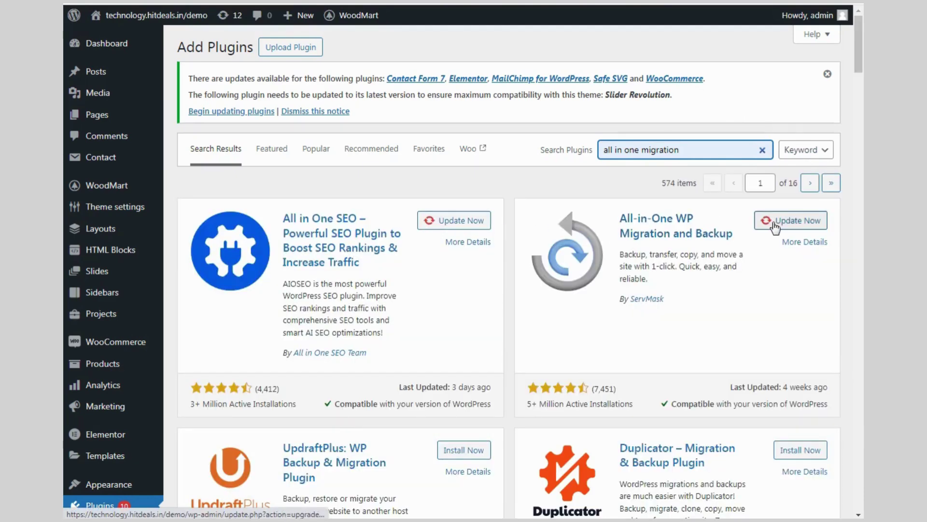
Open All-in-One WP Migration's Import page from the sidebar
scroll(774, 226, down, 5)
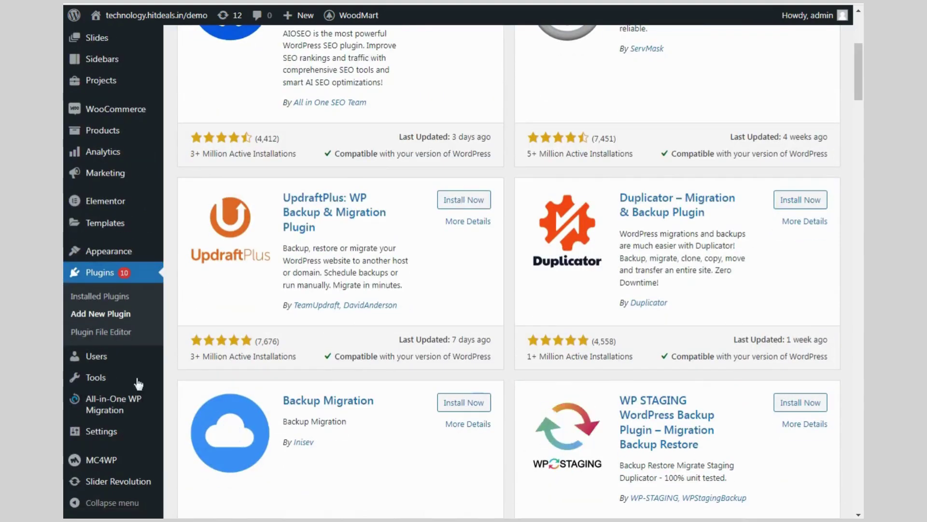
mouse_move(85, 409)
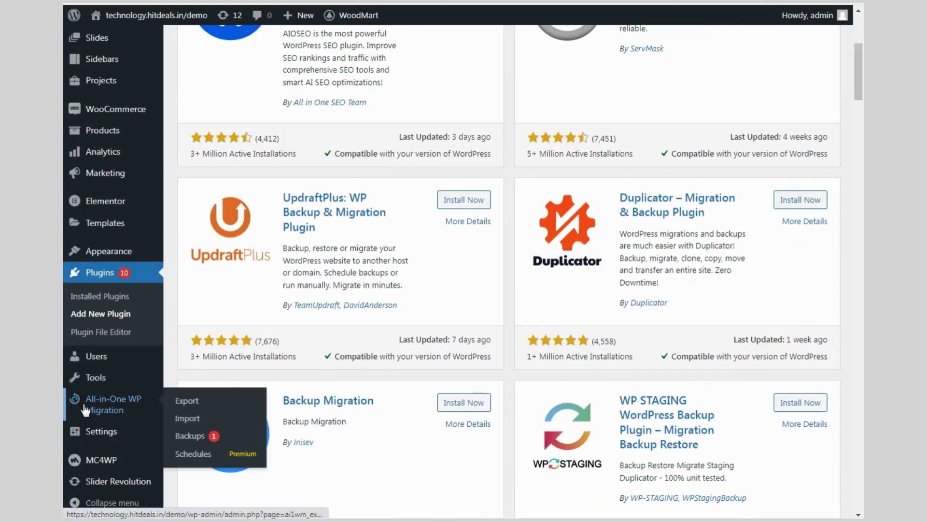
click(181, 418)
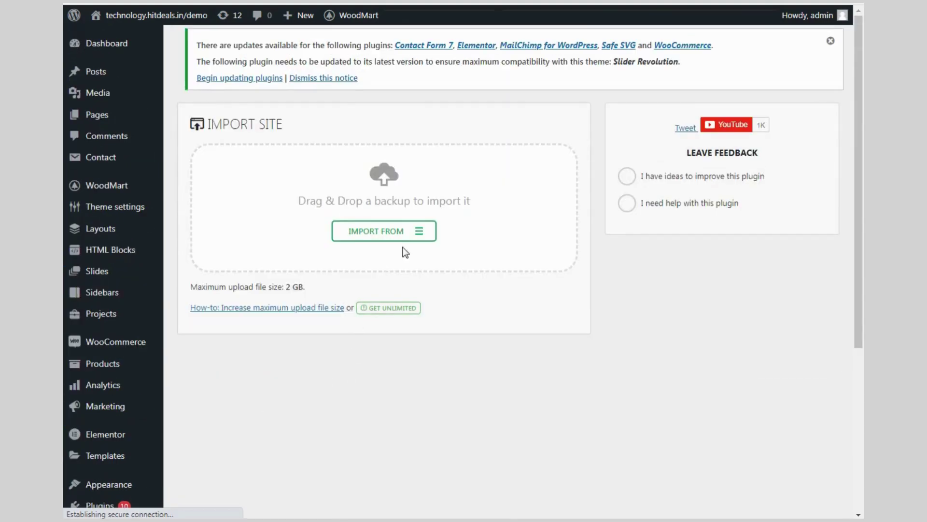
click(430, 234)
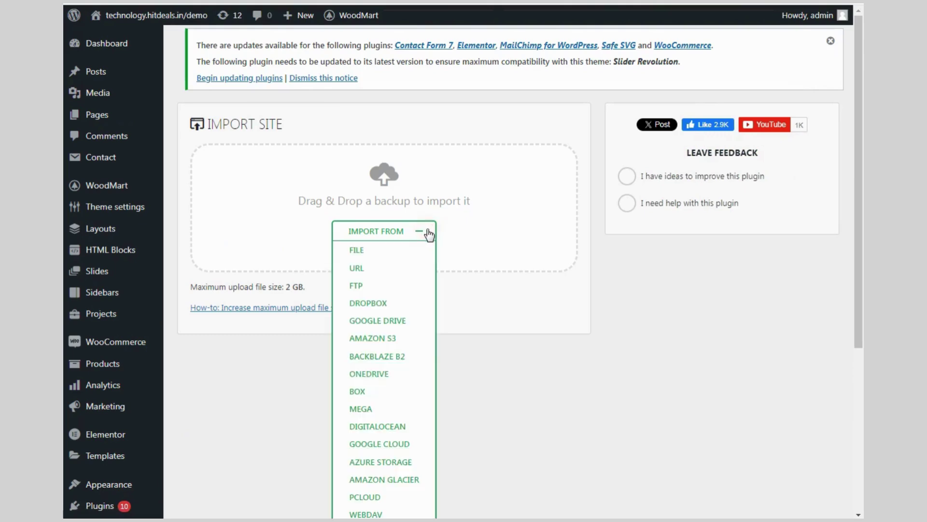
click(385, 250)
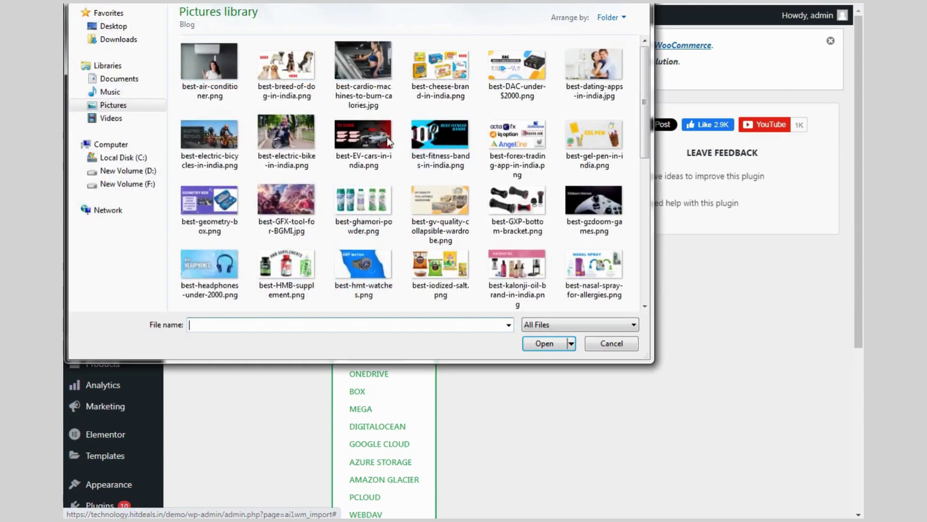
click(116, 40)
click(227, 328)
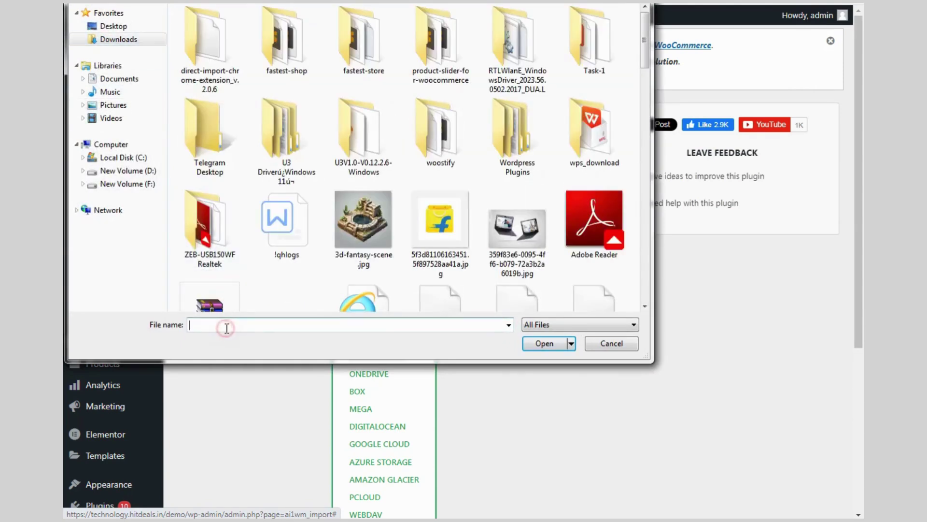
text(lo)
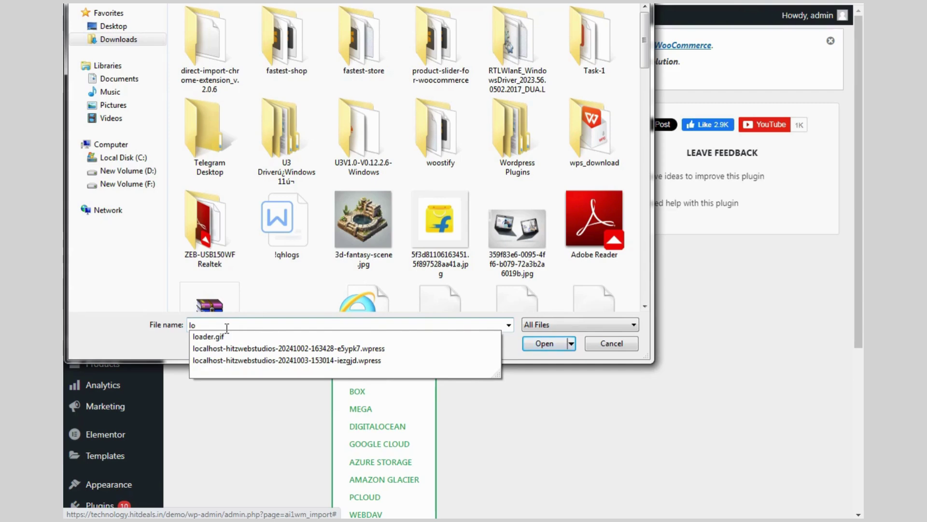
key(Down)
key(Down)
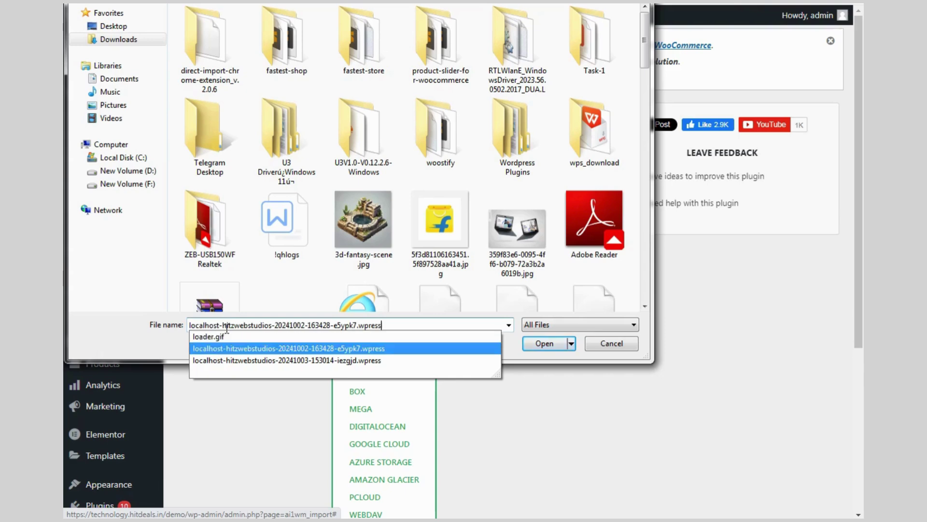
key(Down)
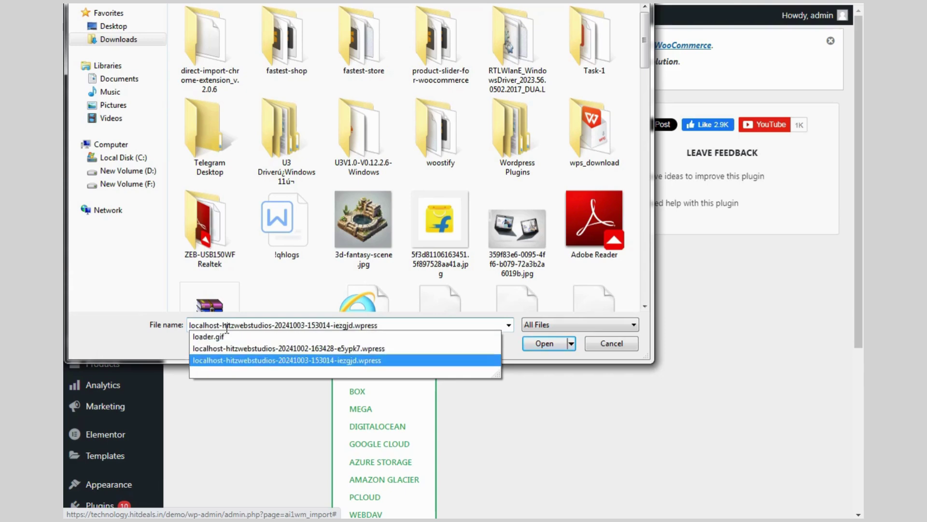
key(Return)
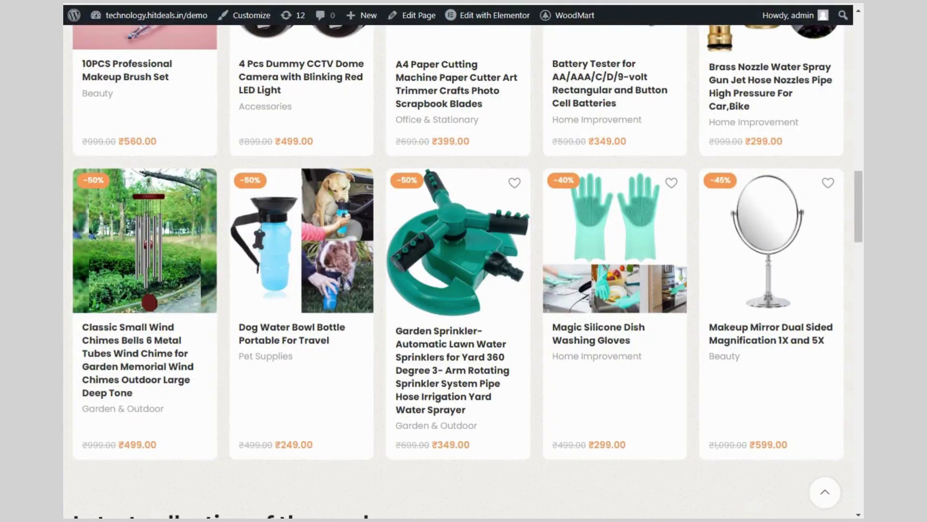
scroll(463, 149, up, 8)
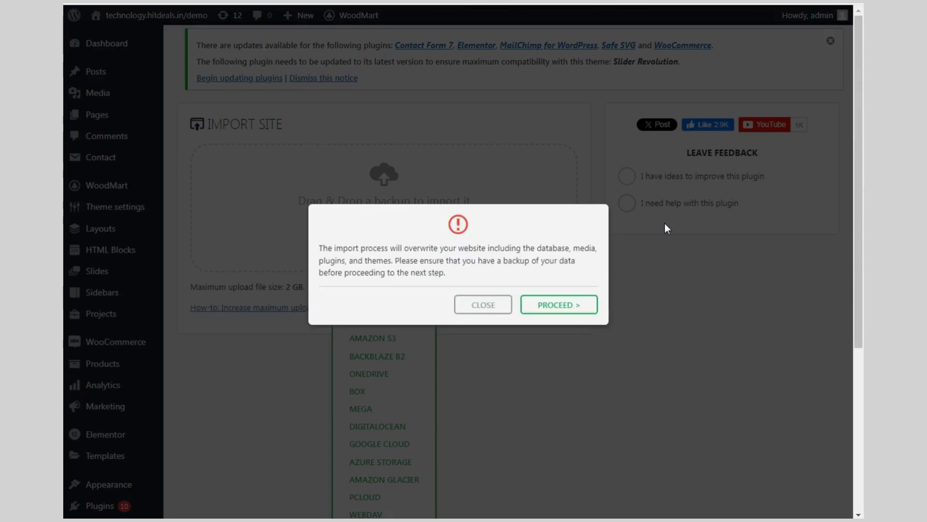
Confirm overwriting the live site and close the success message when the import finishes
click(538, 309)
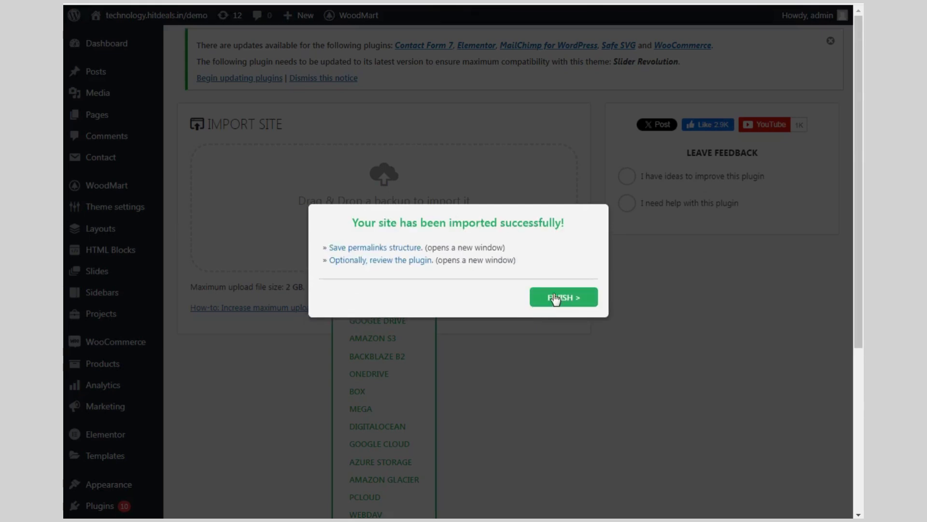
click(556, 297)
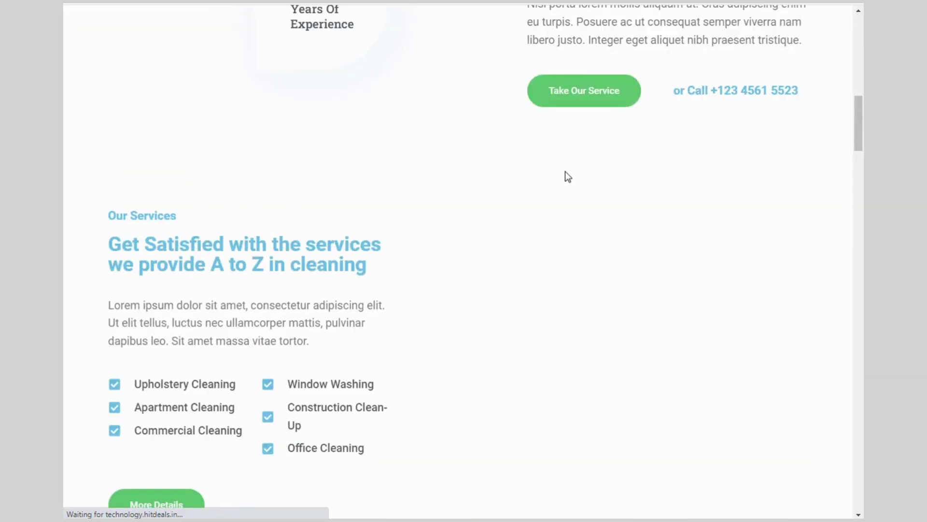
scroll(565, 171, up, 15)
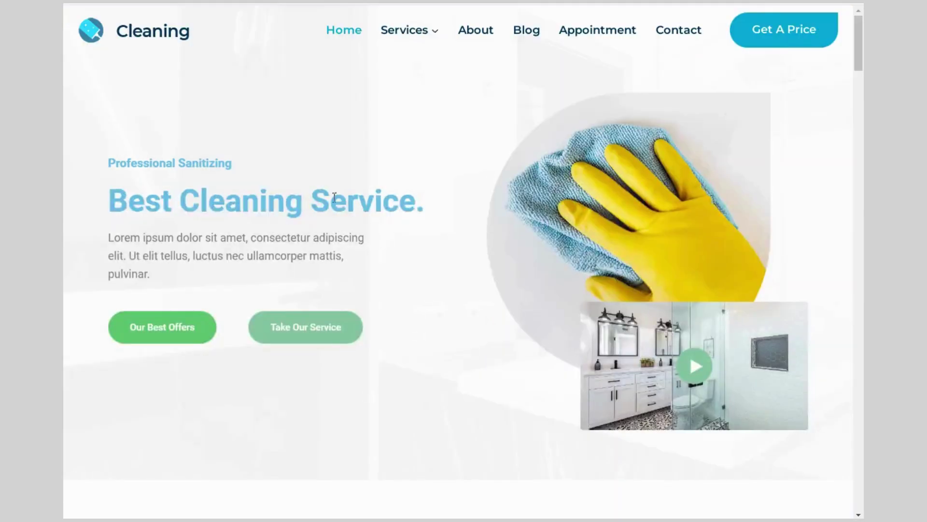
scroll(415, 216, down, 20)
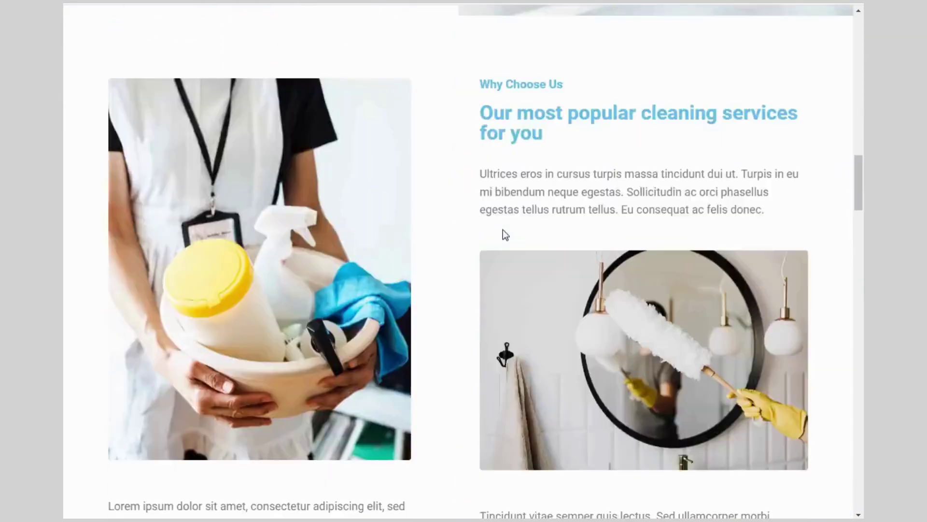
scroll(504, 242, down, 20)
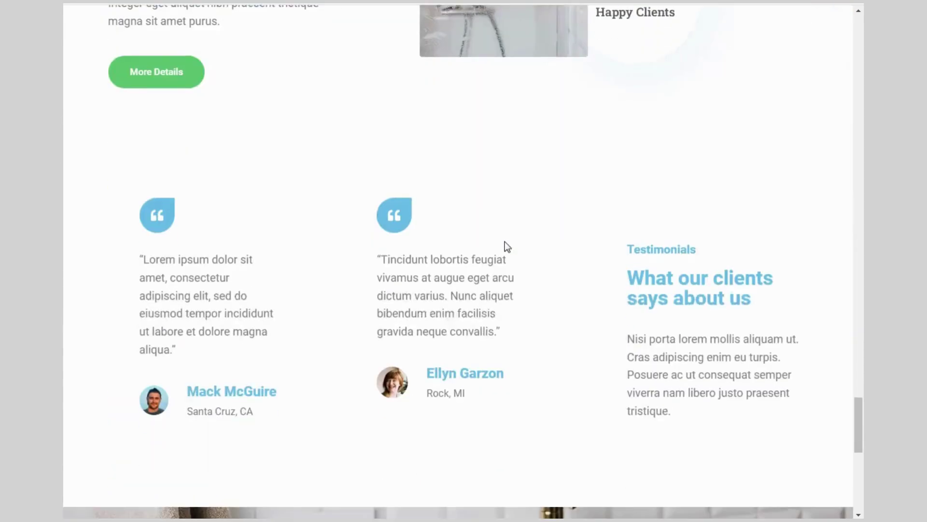
scroll(505, 249, down, 5)
scroll(506, 247, up, 10)
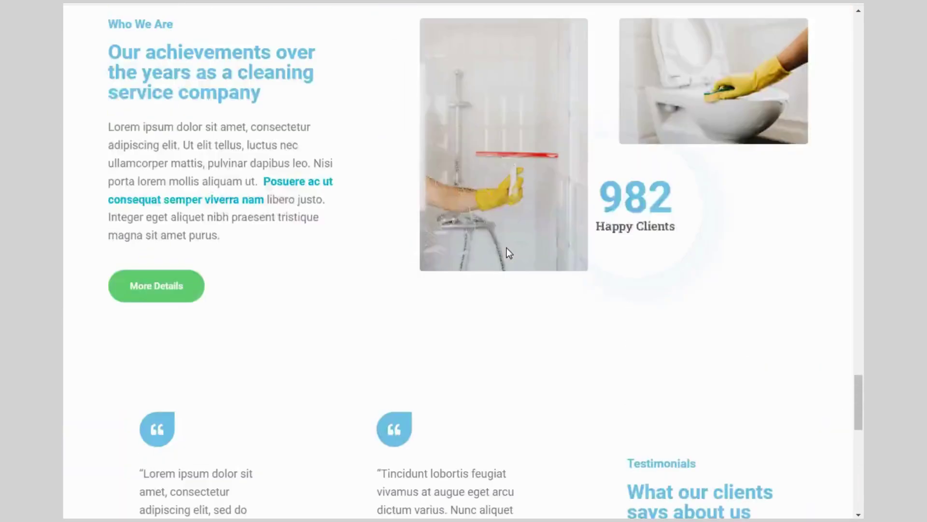
scroll(508, 247, up, 15)
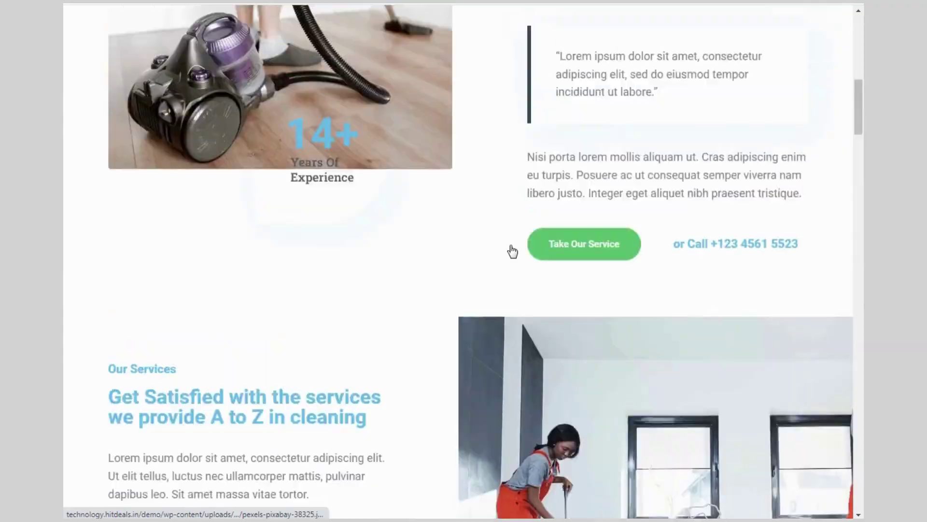